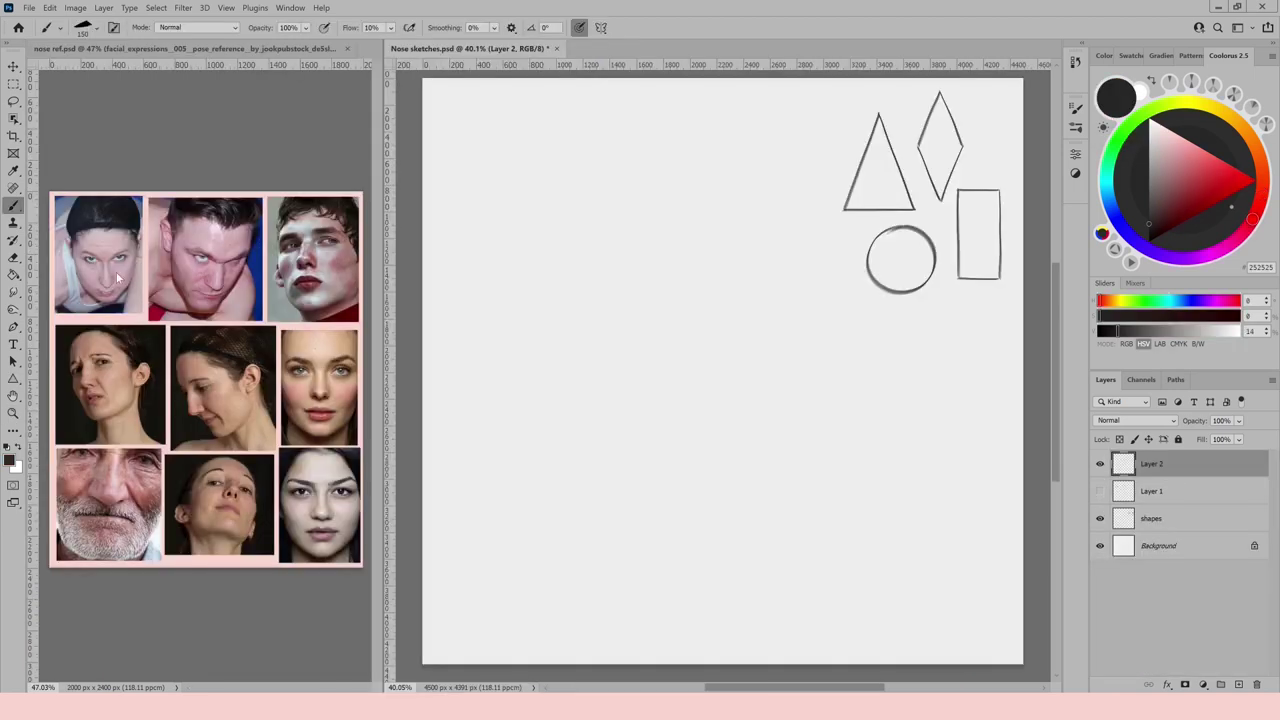
Zoom the reference to the first face and sketch its triangular nose outline with brow curves and nostril wings on Layer 2.
left_click(116, 277)
left_click_drag(116, 277, 230, 270)
left_click(540, 188)
key("[")
mouse_move(539, 188)
left_mouse_down()
mouse_move(501, 297)
mouse_move(566, 350)
left_mouse_up()
mouse_move(538, 192)
left_mouse_down()
mouse_move(523, 219)
mouse_move(504, 318)
mouse_move(503, 285)
mouse_move(497, 307)
mouse_move(507, 277)
mouse_move(508, 318)
mouse_move(540, 349)
mouse_move(582, 319)
mouse_move(561, 347)
left_mouse_up()
left_click_drag(590, 280, 579, 318)
mouse_move(531, 170)
left_mouse_down()
mouse_move(515, 212)
mouse_move(564, 200)
mouse_move(585, 163)
mouse_move(516, 166)
left_mouse_up()
left_click_drag(585, 317, 545, 352)
Adjust the brush size and darken the first nose's nostril wings and the lower contour of its tip.
key("bracketleft")
key("bracketleft")
key("bracketleft")
key("bracketleft")
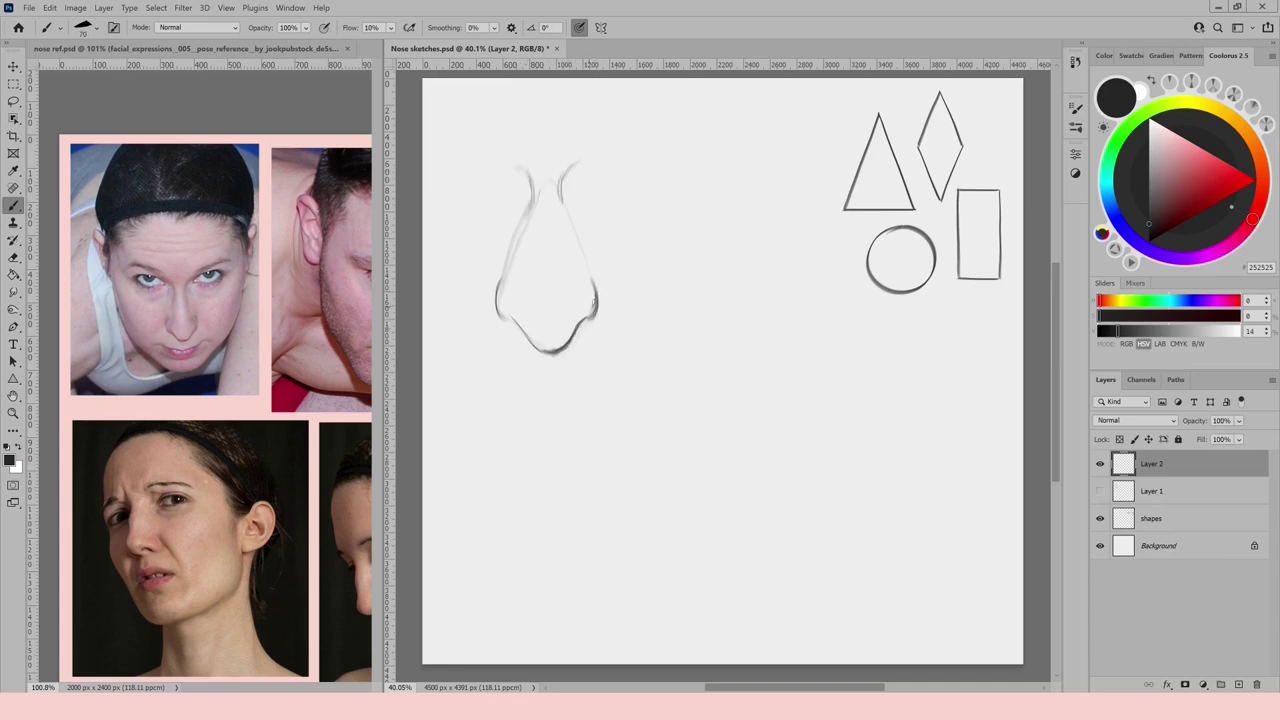
key("bracketright")
key("bracketright")
key("bracketright")
key("bracketright")
left_click_drag(498, 295, 543, 351)
left_click_drag(595, 302, 552, 351)
Set the eraser to the Hard Round Pressure Opacity brush and clean up the first nose's lower contour.
key("e")
right_click(523, 325)
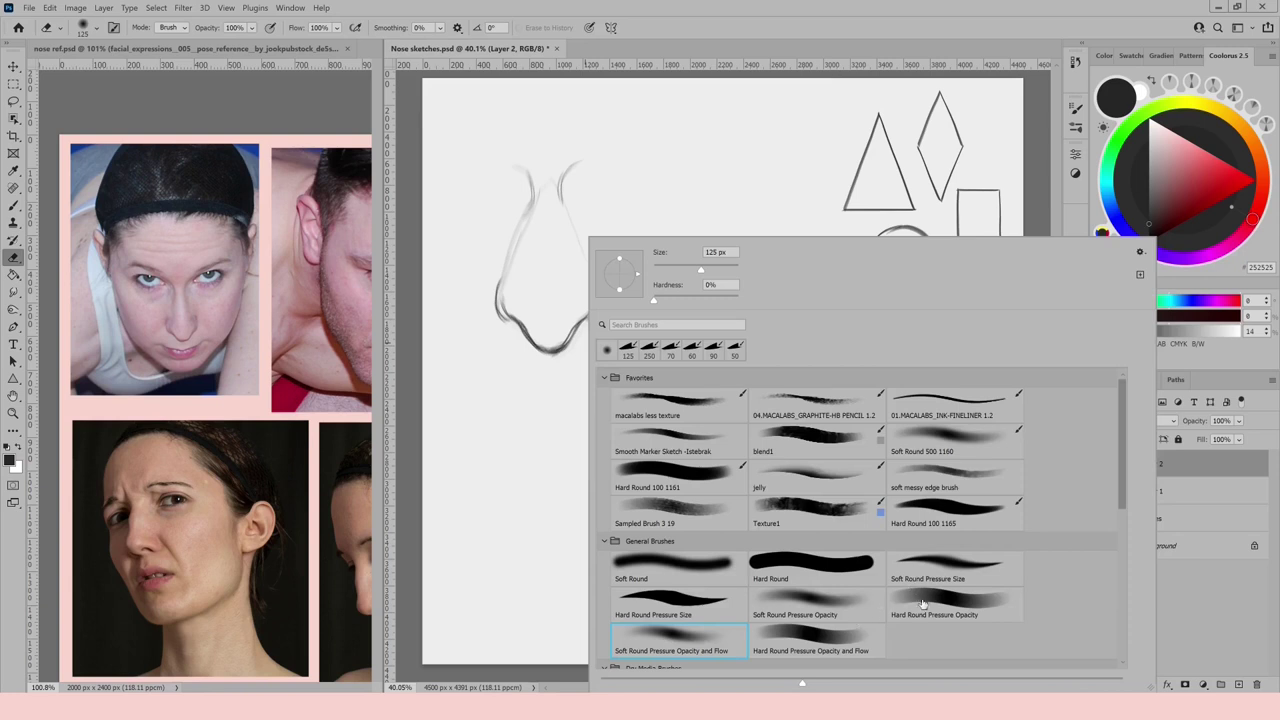
left_click(924, 606)
left_click(544, 388)
mouse_move(584, 334)
left_mouse_down()
mouse_move(546, 362)
mouse_move(529, 351)
mouse_move(578, 322)
left_mouse_up()
Shade the first nose's bridge sides, brow curves and wings softly, using 3% flow and a 250 px brush.
key("b")
left_click_drag(535, 205, 518, 318)
mouse_move(540, 204)
left_mouse_down()
mouse_move(529, 330)
mouse_move(557, 330)
mouse_move(583, 291)
mouse_move(567, 222)
mouse_move(585, 160)
left_mouse_up()
left_click_drag(533, 202, 509, 166)
mouse_move(592, 290)
left_mouse_down()
mouse_move(502, 286)
mouse_move(570, 325)
left_mouse_up()
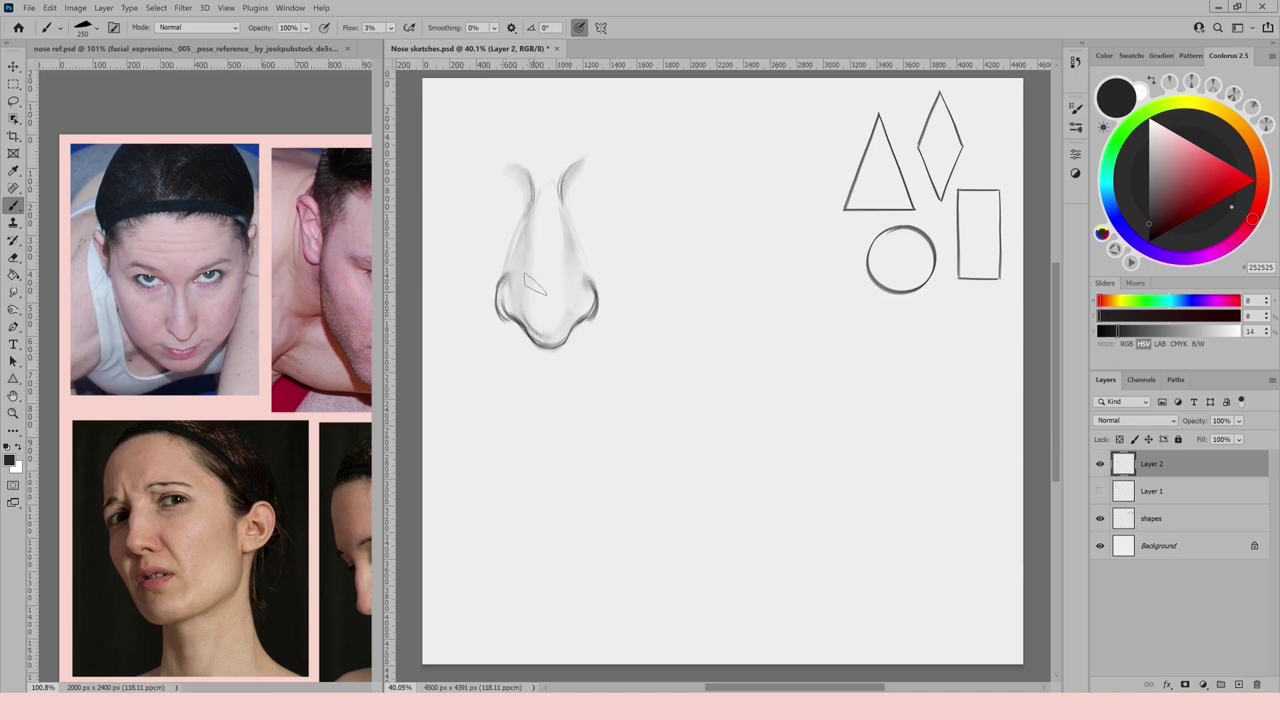
mouse_move(563, 200)
left_mouse_down()
mouse_move(568, 266)
mouse_move(533, 196)
mouse_move(523, 256)
left_mouse_up()
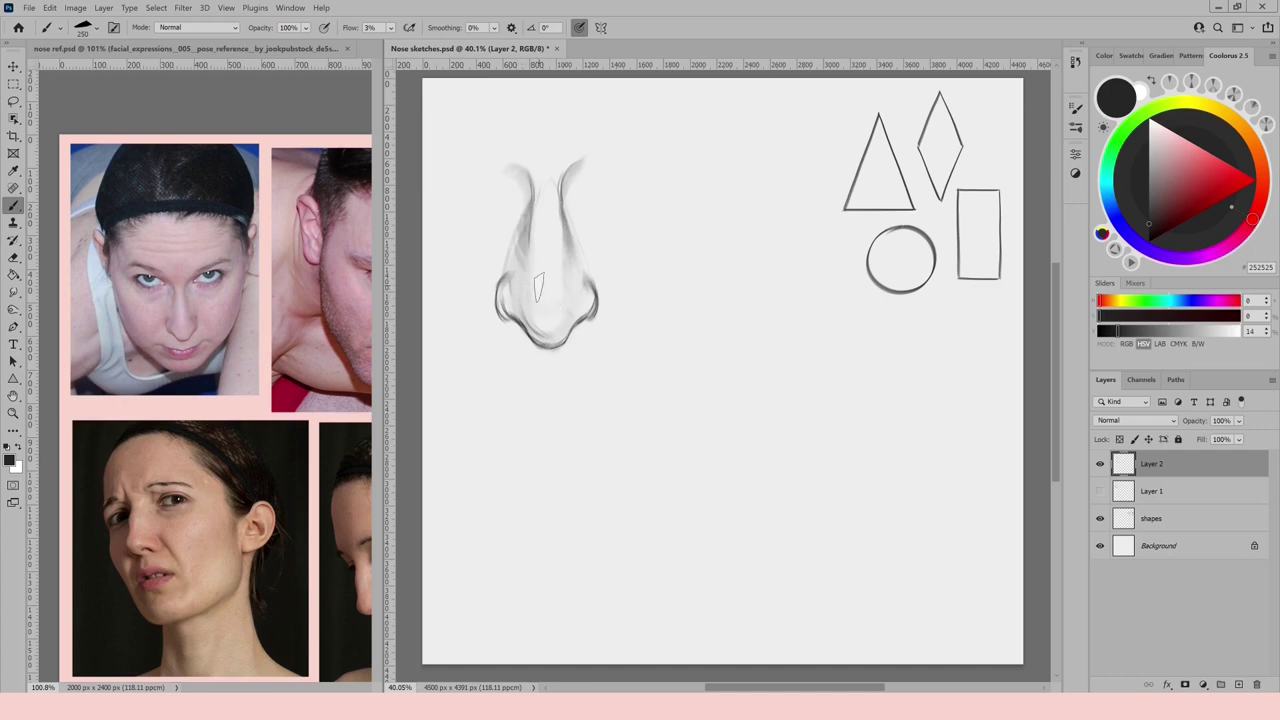
Clean up the first nose's wing and tip shading with the eraser and reinforce the tip's underside at 10% flow.
key("e")
right_click(595, 270)
key("Escape")
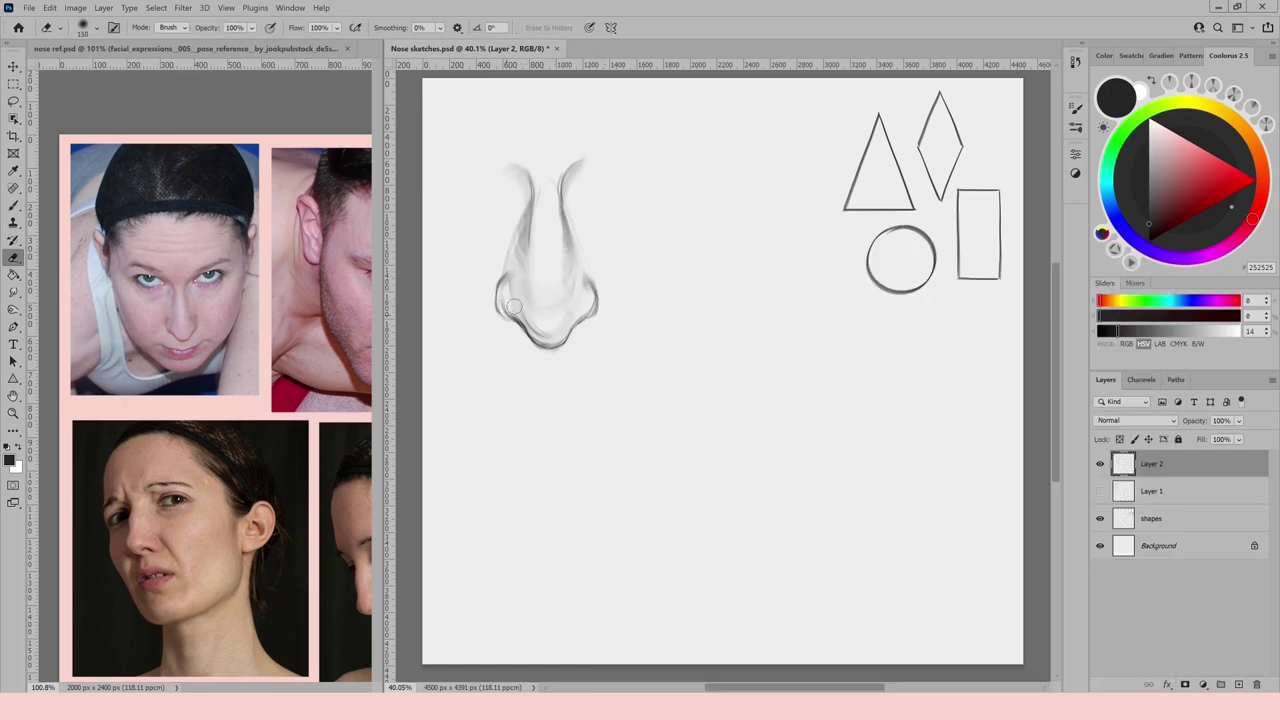
key("b")
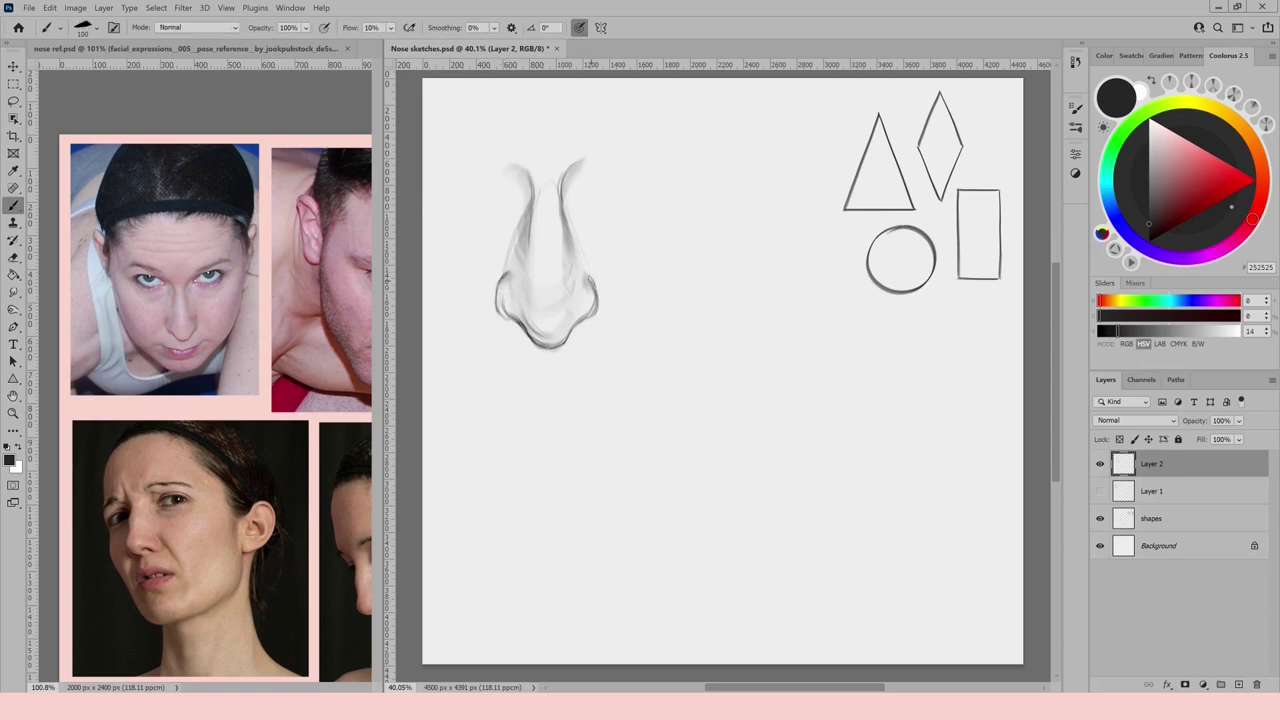
left_click_drag(574, 326, 527, 332)
Scale down the first nose and move it to the canvas's upper left corner.
key("v")
left_click_drag(575, 252, 542, 206)
key("ctrl+t")
left_click_drag(564, 104, 550, 127)
left_click_drag(518, 194, 501, 163)
key("Return")
Create a new layer and block in the second nose's tapered outline from the reference of the man looking up.
key("ctrl+alt+shift+n")
key("b")
left_click_drag(335, 341, 160, 322)
left_click(540, 334)
mouse_move(549, 328)
left_mouse_down()
mouse_move(506, 422)
mouse_move(579, 467)
left_mouse_up()
left_click_drag(555, 322, 590, 324)
left_click_drag(618, 424, 572, 463)
left_click_drag(509, 396, 508, 424)
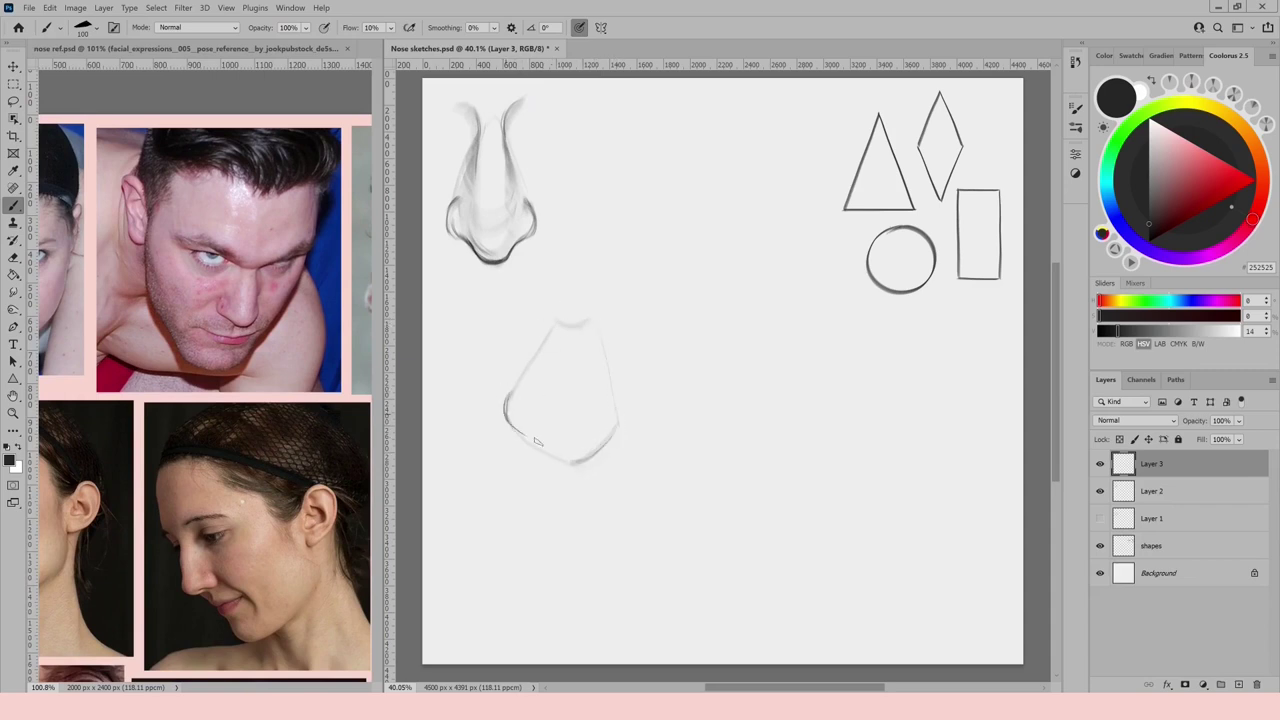
Strengthen the second nose's side contour and lower edge, and add the brow curve and inner wing line.
mouse_move(505, 412)
left_mouse_down()
mouse_move(586, 465)
mouse_move(566, 458)
mouse_move(616, 412)
mouse_move(611, 434)
mouse_move(612, 389)
left_mouse_up()
mouse_move(595, 319)
left_mouse_down()
mouse_move(612, 409)
mouse_move(597, 324)
mouse_move(622, 299)
mouse_move(564, 319)
left_mouse_up()
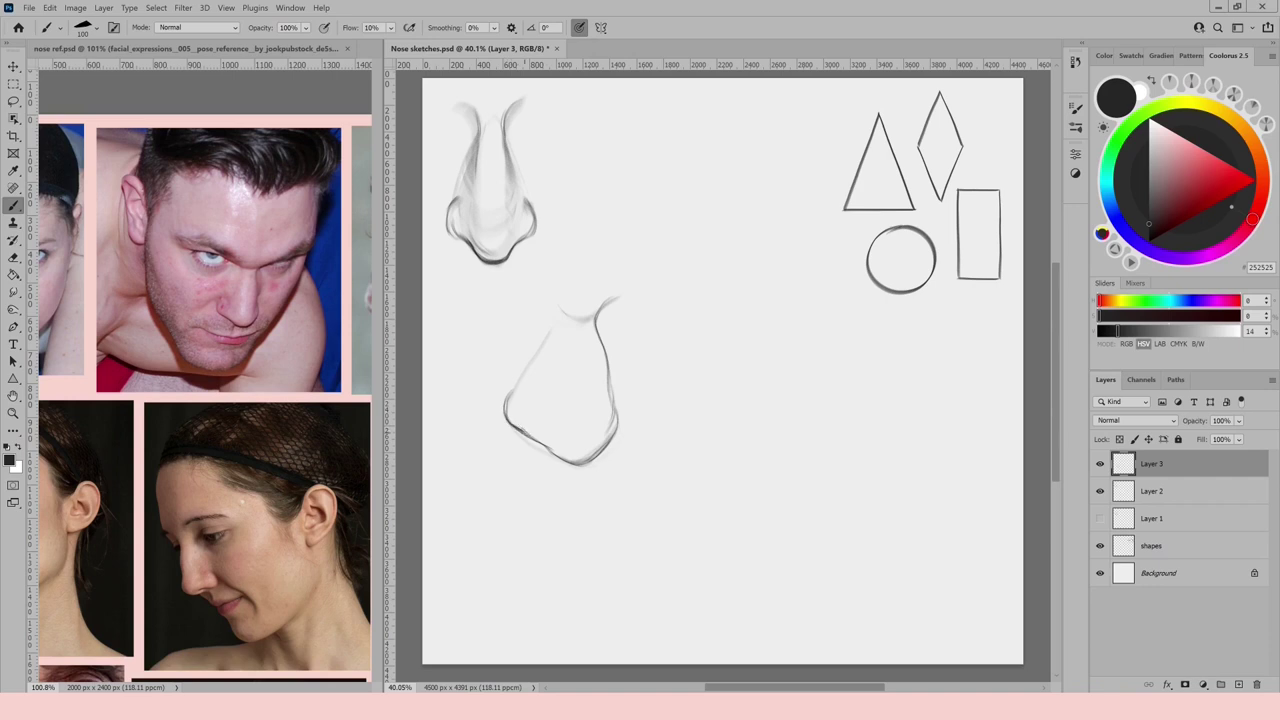
mouse_move(550, 455)
left_mouse_down()
mouse_move(602, 462)
mouse_move(615, 438)
left_mouse_up()
key("bracketleft")
left_click_drag(517, 384, 529, 406)
key("bracketright")
left_click_drag(550, 452, 606, 446)
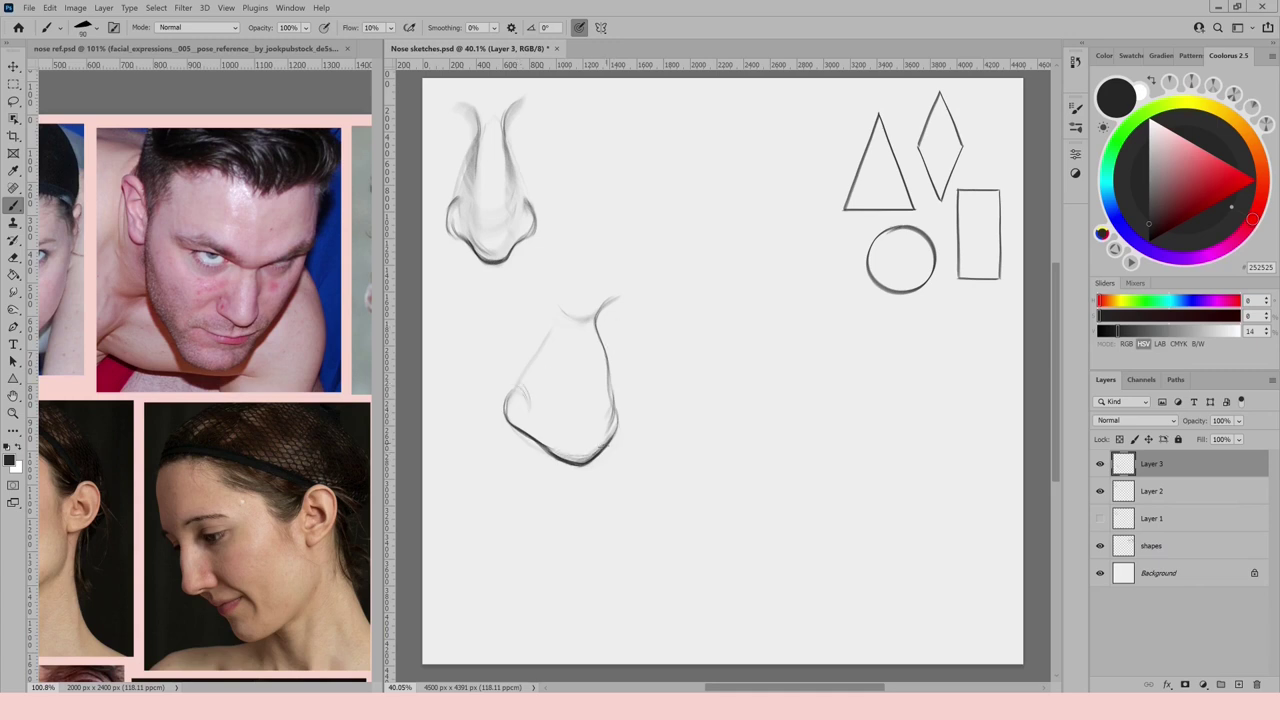
Lay in shading along both sides of the second nose's bridge and clean up with the eraser.
mouse_move(601, 401)
left_mouse_down()
mouse_move(610, 368)
mouse_move(610, 406)
left_mouse_up()
mouse_move(515, 290)
left_mouse_down()
mouse_move(564, 310)
mouse_move(515, 421)
left_mouse_up()
key("e")
key("b")
left_click_drag(558, 328, 544, 437)
mouse_move(604, 350)
left_mouse_down()
mouse_move(608, 400)
mouse_move(611, 351)
mouse_move(602, 425)
left_mouse_up()
Darken the second nose's right bridge contour, brow curve and left nostril wing, and soften its side planes.
left_click_drag(598, 317, 613, 408)
left_click_drag(593, 351, 614, 288)
mouse_move(503, 406)
left_mouse_down()
mouse_move(550, 446)
mouse_move(612, 446)
mouse_move(572, 456)
mouse_move(522, 380)
mouse_move(535, 397)
left_mouse_up()
left_click_drag(609, 366, 608, 301)
mouse_move(608, 301)
left_mouse_down()
mouse_move(606, 434)
mouse_move(563, 452)
left_mouse_up()
mouse_move(513, 404)
left_mouse_down()
mouse_move(567, 378)
mouse_move(574, 339)
mouse_move(574, 379)
mouse_move(569, 335)
mouse_move(580, 366)
left_mouse_up()
key("bracketleft")
key("bracketleft")
Scale down the second nose and place it beside the first nose in the top row.
key("ctrl+t")
left_click_drag(622, 288, 609, 304)
left_click_drag(575, 395, 673, 178)
key("Return")
On a new layer, block in the third nose's tip, base and rounded bridge from the upturned young man's reference.
left_click_drag(305, 394, 112, 425)
left_click_drag(269, 437, 269, 426)
mouse_move(511, 452)
left_mouse_down()
mouse_move(506, 413)
mouse_move(548, 391)
mouse_move(582, 435)
left_mouse_up()
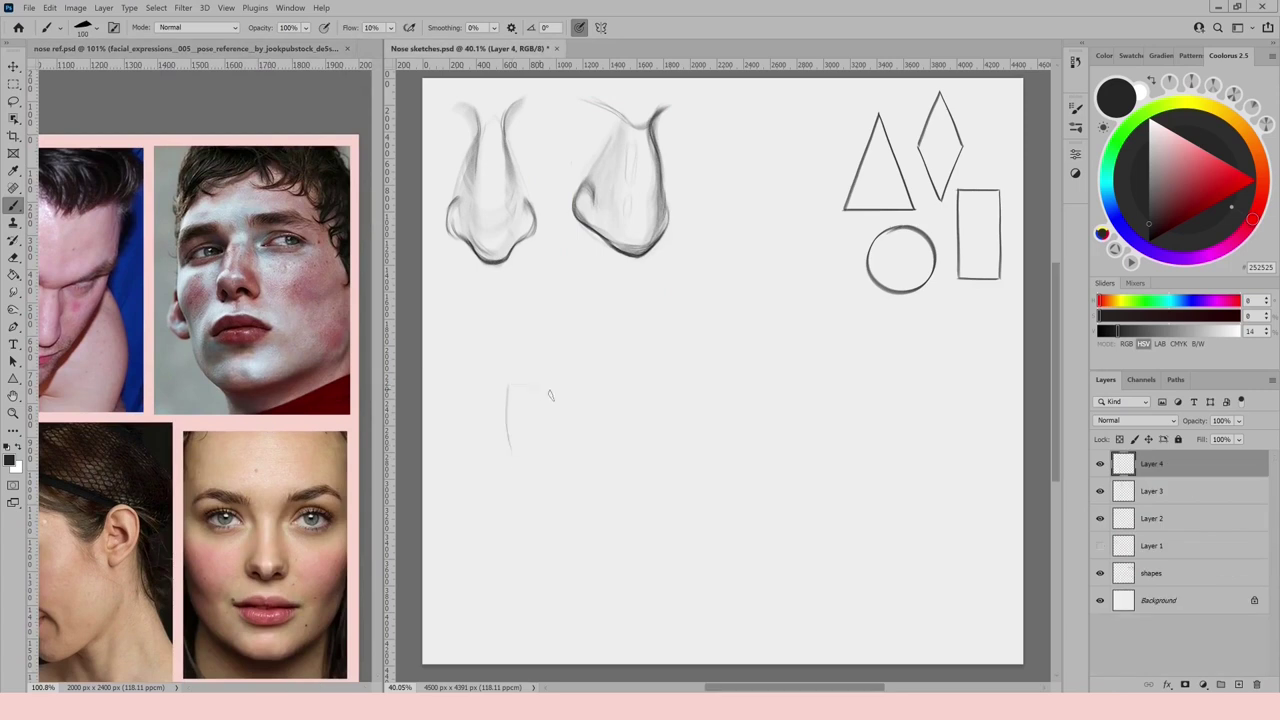
left_click_drag(552, 391, 516, 382)
left_click_drag(505, 389, 495, 447)
mouse_move(582, 433)
left_mouse_down()
mouse_move(489, 449)
mouse_move(527, 338)
mouse_move(548, 322)
mouse_move(585, 418)
left_mouse_up()
mouse_move(549, 325)
left_mouse_down()
mouse_move(589, 422)
mouse_move(581, 447)
left_mouse_up()
mouse_move(584, 405)
left_mouse_down()
mouse_move(579, 452)
mouse_move(522, 459)
mouse_move(557, 441)
mouse_move(541, 427)
mouse_move(566, 450)
left_mouse_up()
Define the third nose's nostril openings, left bridge contour, lower edge and right wing.
left_click_drag(502, 437, 500, 449)
mouse_move(500, 404)
left_mouse_down()
mouse_move(492, 448)
mouse_move(524, 343)
left_mouse_up()
mouse_move(543, 454)
left_mouse_down()
mouse_move(524, 459)
mouse_move(536, 456)
left_mouse_up()
left_click_drag(512, 432, 542, 451)
mouse_move(566, 378)
left_mouse_down()
mouse_move(582, 424)
mouse_move(577, 391)
mouse_move(584, 408)
left_mouse_up()
left_click_drag(576, 390, 588, 414)
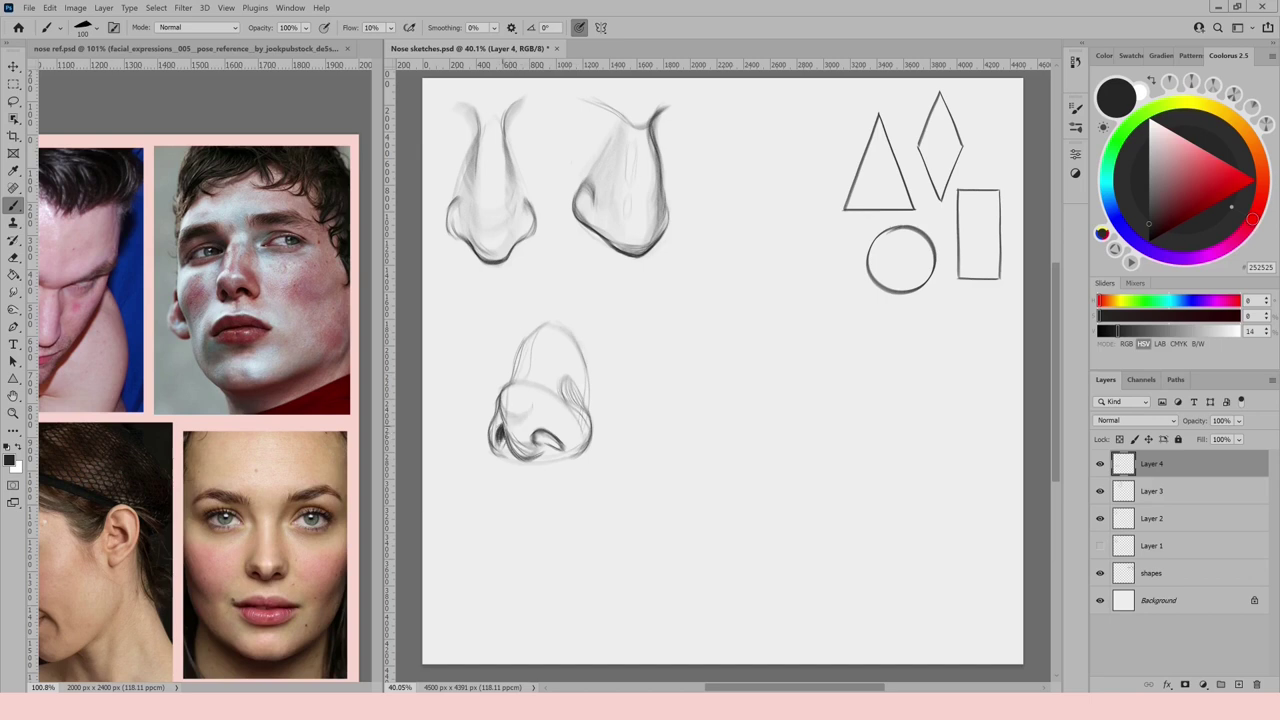
Adjust the third nose's proportions with a free transform.
key("ctrl+t")
left_click_drag(600, 300, 603, 305)
key("Return")
Enlarge the brush and fill in the third nose's right nostril with a darker tone.
key("b")
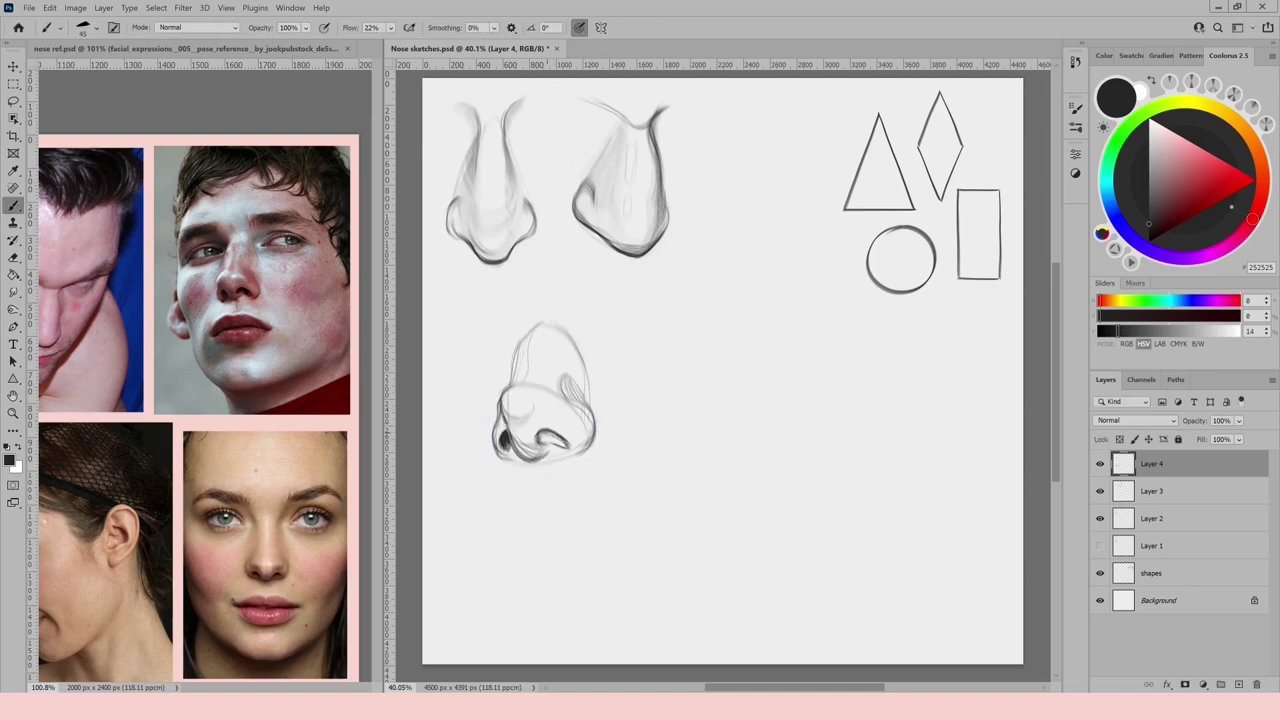
key("bracketright")
key("bracketright")
key("bracketright")
mouse_move(561, 441)
left_mouse_down()
mouse_move(541, 433)
mouse_move(562, 444)
left_mouse_up()
Shade the third nose's bridge sides and right wing with a larger brush at 3% flow.
key("bracketright")
key("bracketright")
key("bracketright")
key("bracketright")
key("bracketright")
key("bracketright")
key("bracketright")
key("shift+0")
key("shift+3")
left_click_drag(533, 345, 524, 386)
mouse_move(560, 334)
left_mouse_down()
mouse_move(567, 388)
mouse_move(586, 392)
mouse_move(558, 338)
left_mouse_up()
left_click_drag(570, 384, 584, 416)
mouse_move(557, 362)
left_mouse_down()
mouse_move(562, 428)
mouse_move(596, 434)
mouse_move(560, 392)
mouse_move(594, 438)
mouse_move(585, 410)
left_mouse_up()
Shade the third nose's left wing and underside around the nostrils and clean up with the eraser.
mouse_move(504, 400)
left_mouse_down()
mouse_move(542, 455)
mouse_move(517, 400)
mouse_move(530, 392)
mouse_move(498, 456)
mouse_move(540, 458)
mouse_move(526, 456)
left_mouse_up()
mouse_move(512, 432)
left_mouse_down()
mouse_move(542, 456)
mouse_move(520, 460)
left_mouse_up()
key("e")
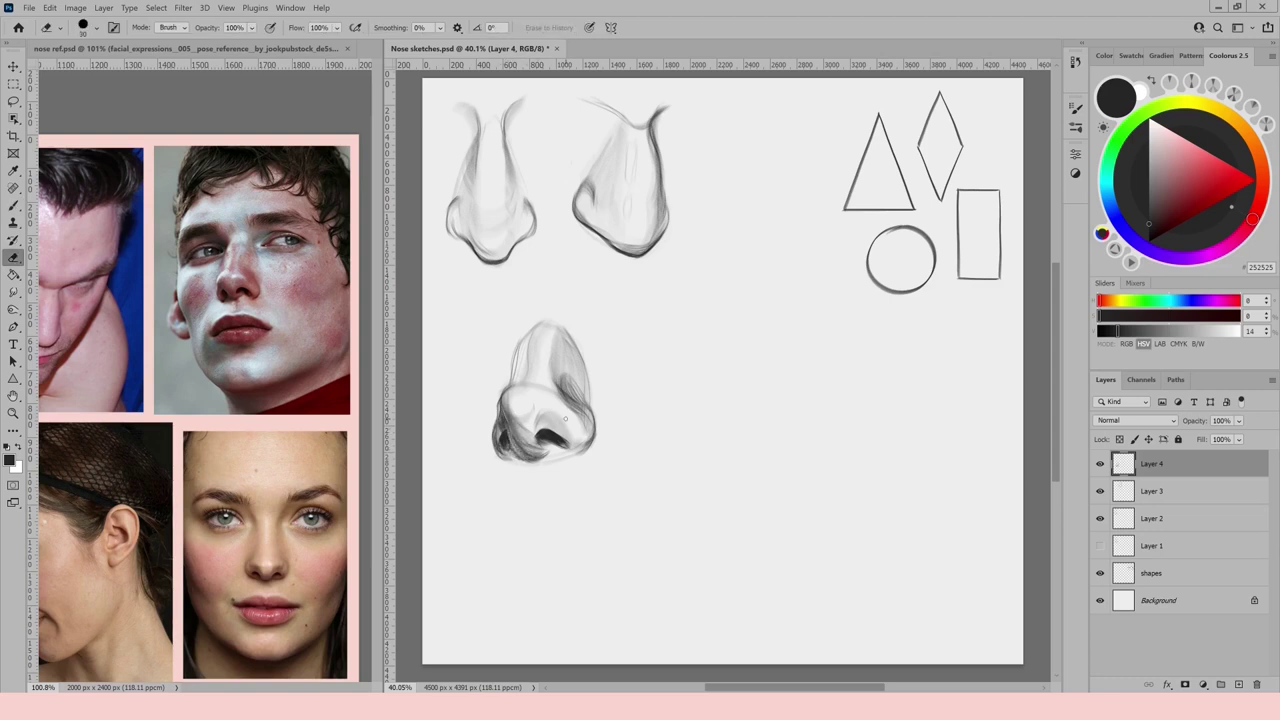
key("b")
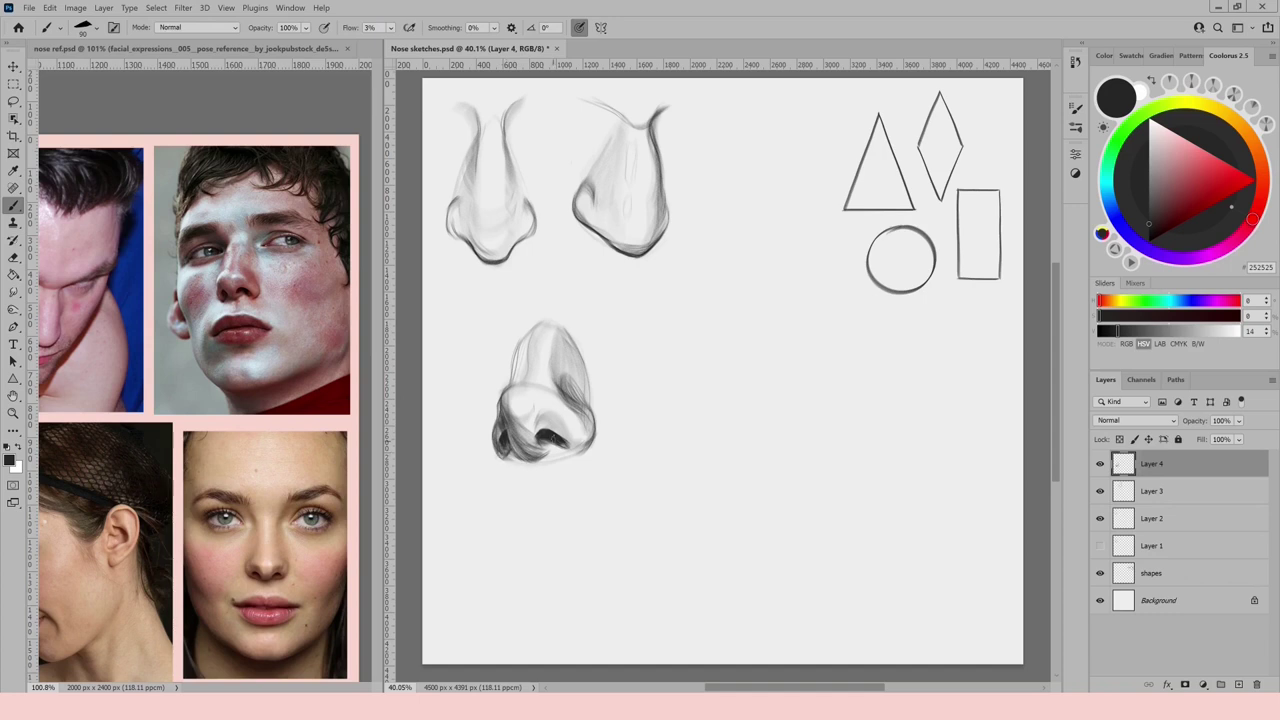
Draw both brow curves above the third nose at 9% flow and move the nose beside the second one.
key("period")
mouse_move(516, 304)
left_mouse_down()
mouse_move(534, 322)
mouse_move(517, 347)
left_mouse_up()
mouse_move(594, 296)
left_mouse_down()
mouse_move(565, 329)
mouse_move(594, 289)
left_mouse_up()
key("bracketleft")
key("bracketleft")
key("bracketleft")
key("bracketleft")
key("bracketleft")
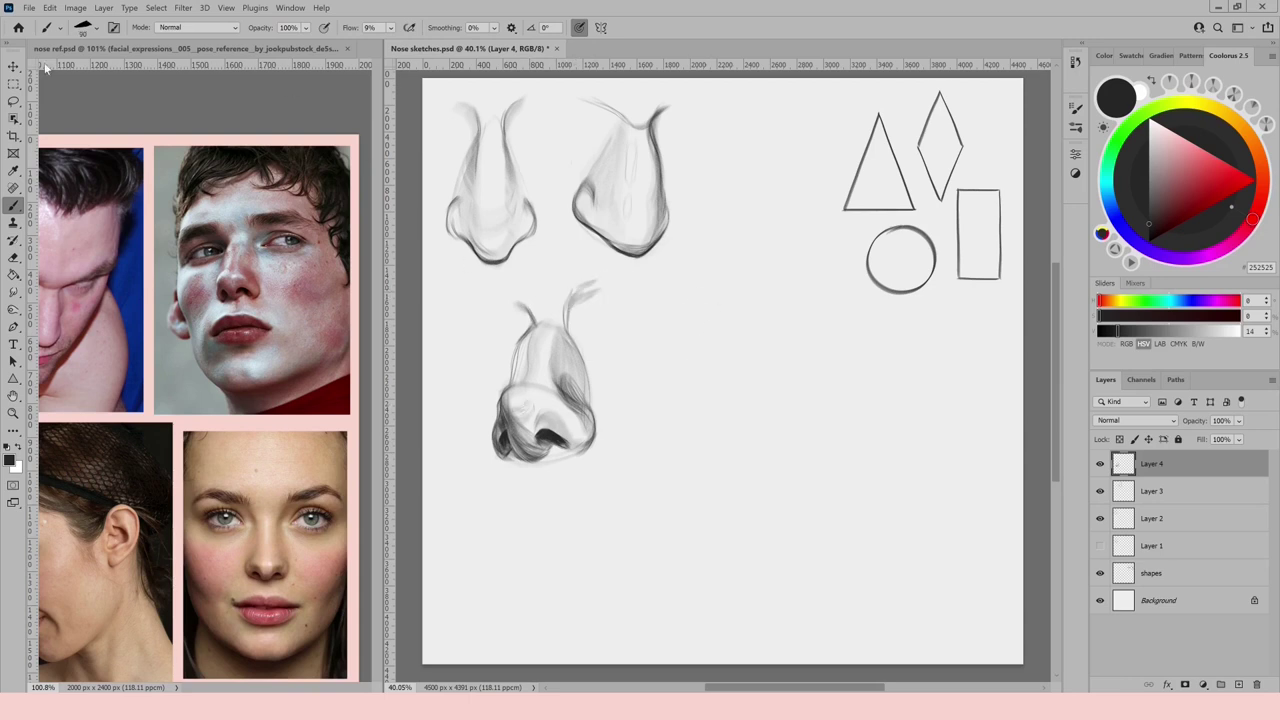
key("v")
mouse_move(609, 343)
left_mouse_down()
mouse_move(703, 269)
mouse_move(764, 166)
left_mouse_up()
On a new layer, block in the fourth nose's wedge-shaped base and tapered bridge from the frowning woman's reference.
left_click_drag(242, 471, 345, 385)
left_click_drag(207, 398, 336, 425)
left_click(511, 418)
key("b")
mouse_move(504, 405)
left_mouse_down()
mouse_move(518, 447)
mouse_move(541, 446)
mouse_move(528, 449)
left_mouse_up()
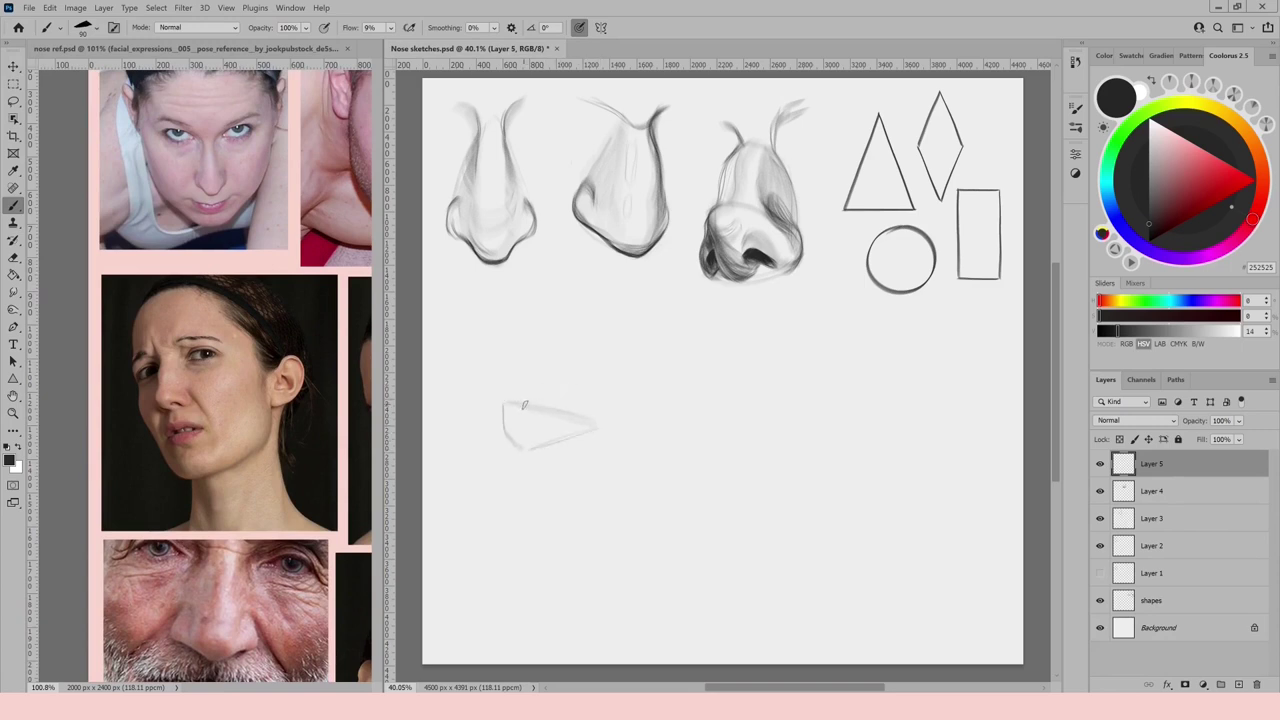
mouse_move(504, 401)
left_mouse_down()
mouse_move(537, 293)
mouse_move(563, 287)
mouse_move(604, 424)
mouse_move(602, 401)
mouse_move(592, 434)
left_mouse_up()
key("v")
key("b")
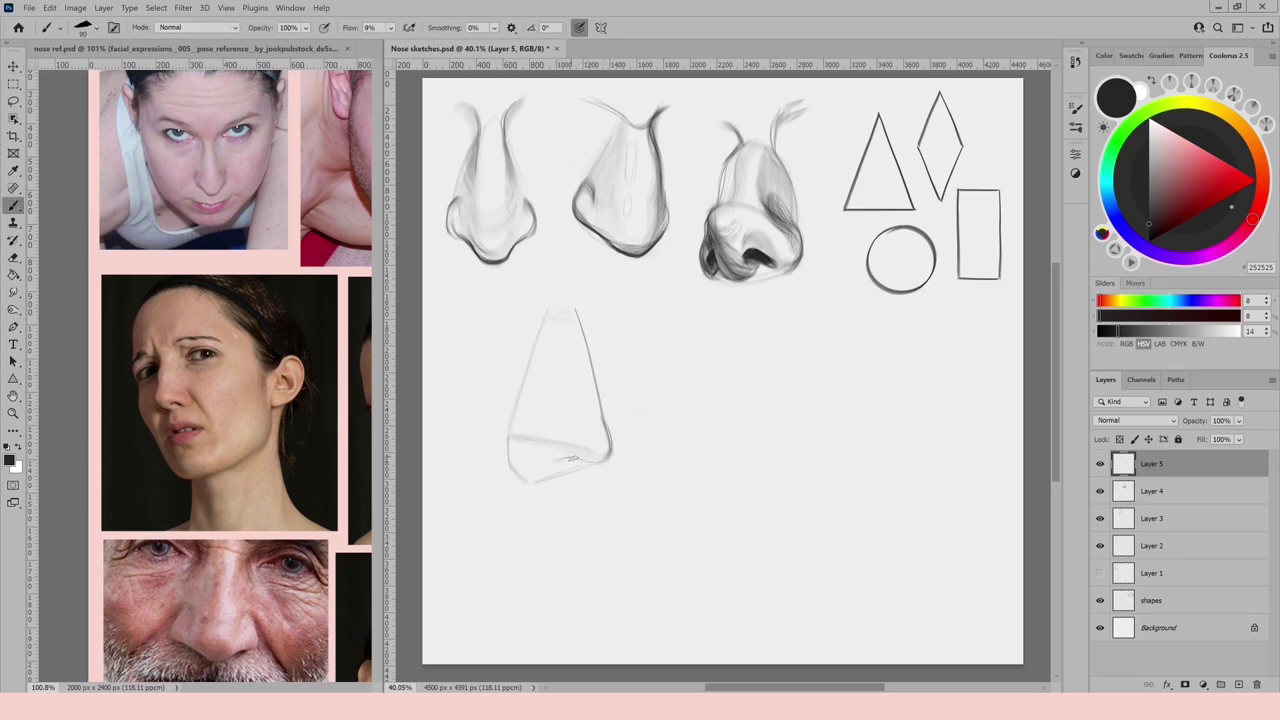
Refine the fourth nose's nostril, left bridge contour and base edge, isolating its underside with a lasso selection.
left_click_drag(597, 462, 510, 458)
mouse_move(517, 408)
left_mouse_down()
mouse_move(510, 465)
mouse_move(500, 462)
mouse_move(523, 380)
left_mouse_up()
left_click_drag(547, 313, 510, 431)
mouse_move(509, 451)
left_mouse_down()
mouse_move(537, 475)
mouse_move(523, 477)
mouse_move(505, 458)
mouse_move(598, 453)
mouse_move(512, 452)
left_mouse_up()
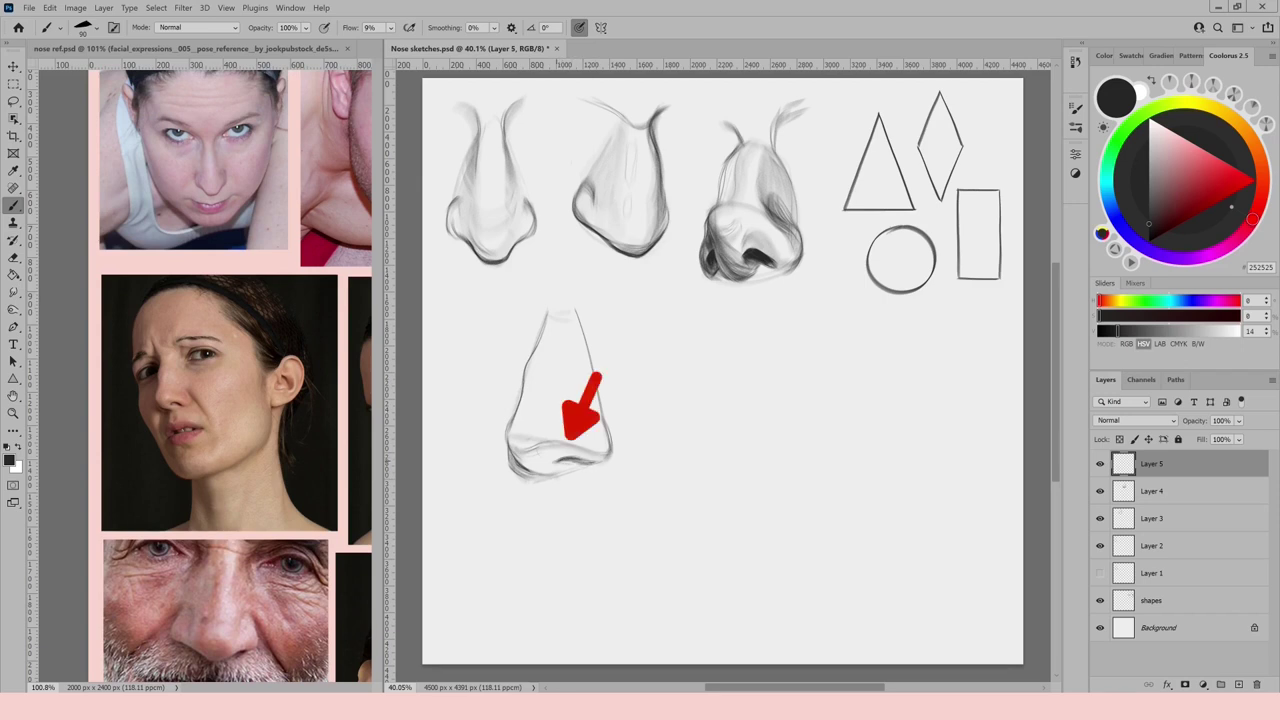
key("l")
left_click_drag(594, 461, 512, 475)
key("b")
key("ctrl+d")
Enlarge the brush and shade both side planes of the fourth nose's bridge.
key("bracketright")
key("bracketright")
key("bracketright")
key("bracketright")
left_click_drag(534, 360, 525, 402)
mouse_move(584, 346)
left_mouse_down()
mouse_move(591, 384)
mouse_move(584, 342)
mouse_move(518, 416)
left_mouse_up()
Set the brush flow to 3% and softly shade the fourth nose's bridge, tip and base with a larger brush.
key("shift+0")
key("shift+3")
mouse_move(551, 318)
left_mouse_down()
mouse_move(513, 437)
mouse_move(562, 472)
mouse_move(568, 446)
mouse_move(558, 458)
mouse_move(606, 456)
left_mouse_up()
mouse_move(522, 450)
left_mouse_down()
mouse_move(613, 441)
mouse_move(556, 427)
mouse_move(604, 452)
left_mouse_up()
key("bracketright")
mouse_move(569, 408)
left_mouse_down()
mouse_move(570, 315)
mouse_move(577, 394)
left_mouse_up()
mouse_move(582, 340)
left_mouse_down()
mouse_move(577, 396)
mouse_move(565, 322)
mouse_move(552, 404)
left_mouse_up()
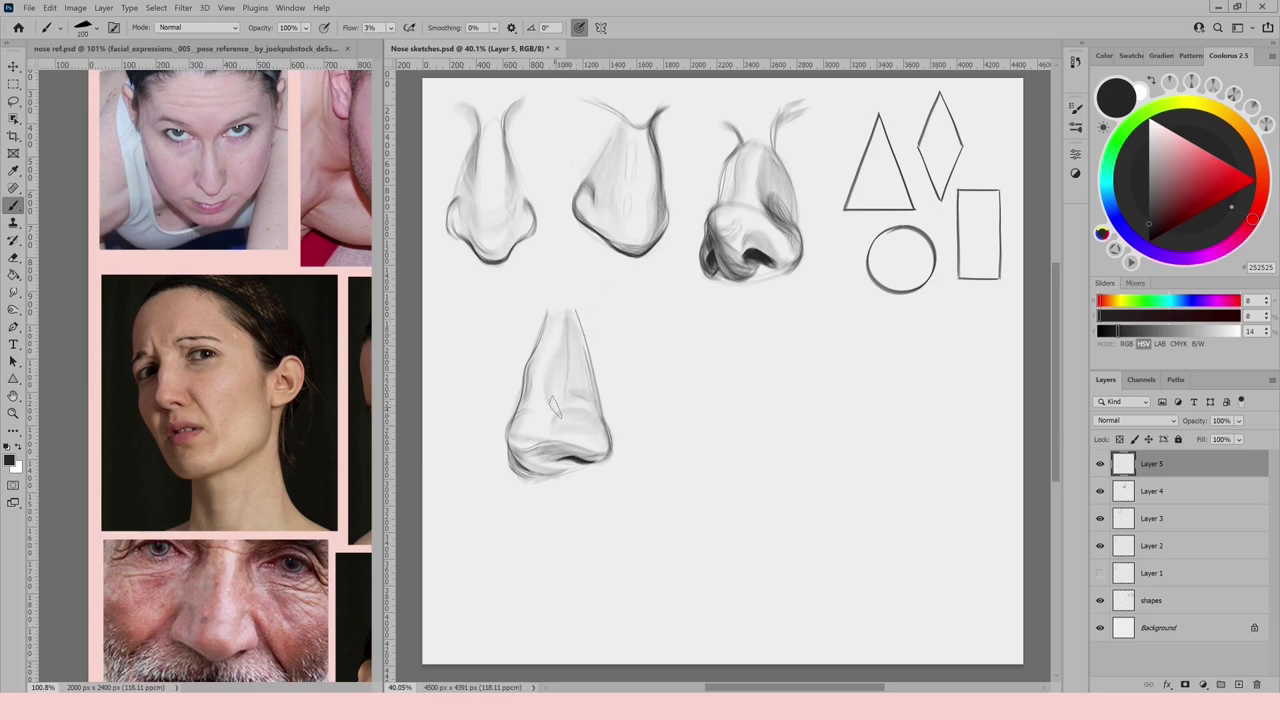
Erase stray tone from the fourth nose's bridge and reinforce its base contours with a smaller brush at 24% flow.
key("e")
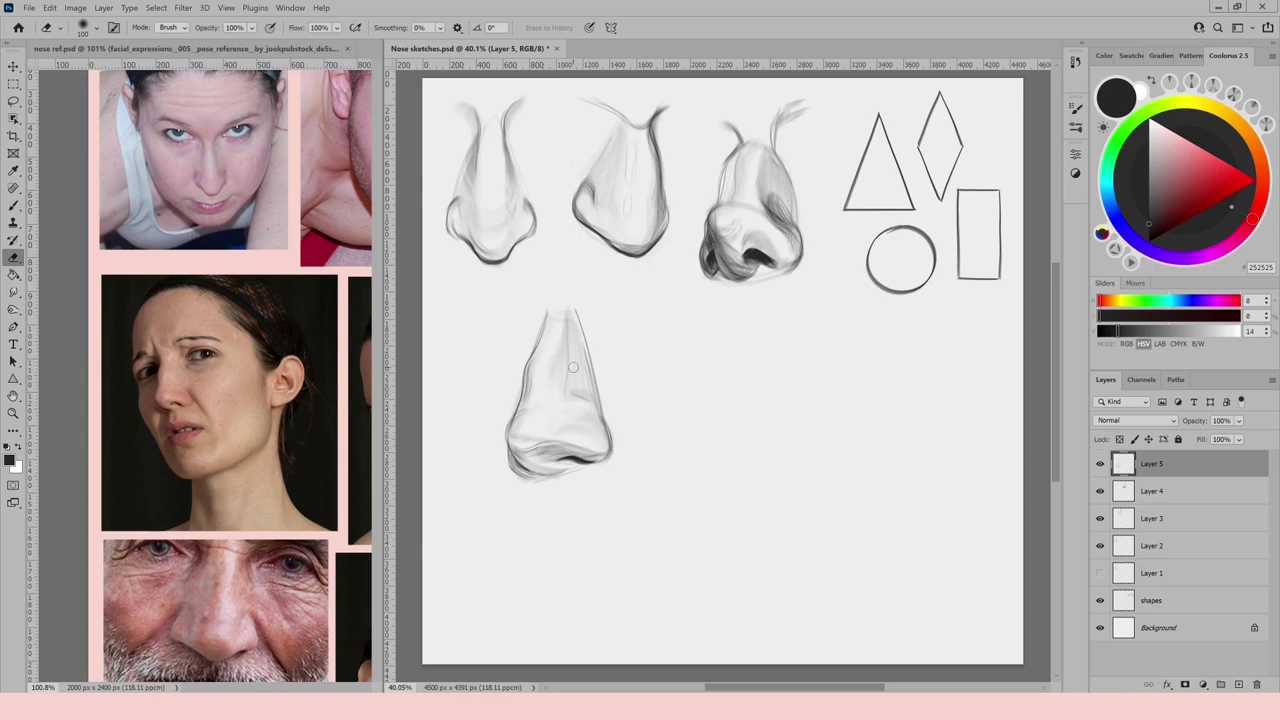
key("b")
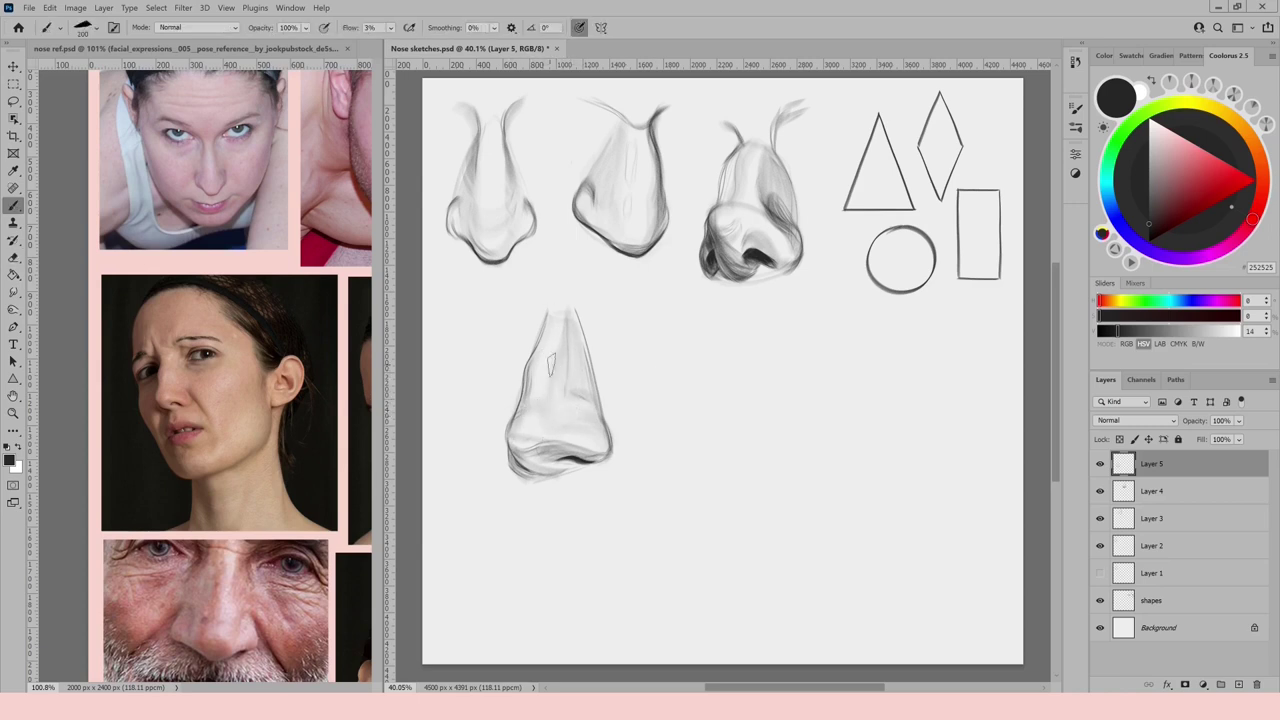
key("bracketleft")
key("bracketleft")
key("bracketleft")
key("bracketleft")
key("bracketleft")
key("bracketleft")
key("bracketleft")
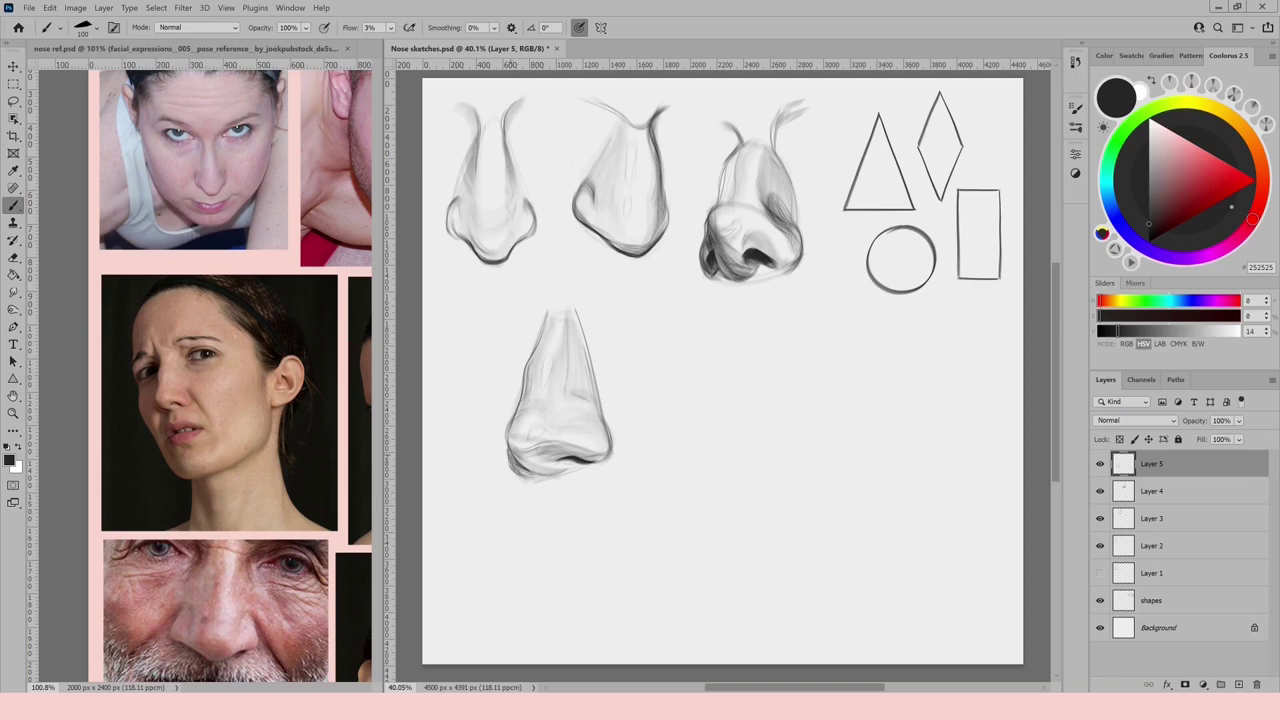
key("shift+2")
key("shift+4")
key("bracketleft")
Scale the fourth nose down slightly and move it up beneath the first two noses.
key("ctrl+t")
left_click_drag(620, 299, 611, 305)
left_click_drag(560, 417, 557, 364)
key("Return")
On a new layer at 10% flow, outline the fifth nose's bridge, tip and wing from the downward-looking woman's reference.
mouse_move(333, 485)
left_mouse_down()
mouse_move(146, 474)
mouse_move(129, 449)
left_mouse_up()
left_click_drag(218, 439, 211, 446)
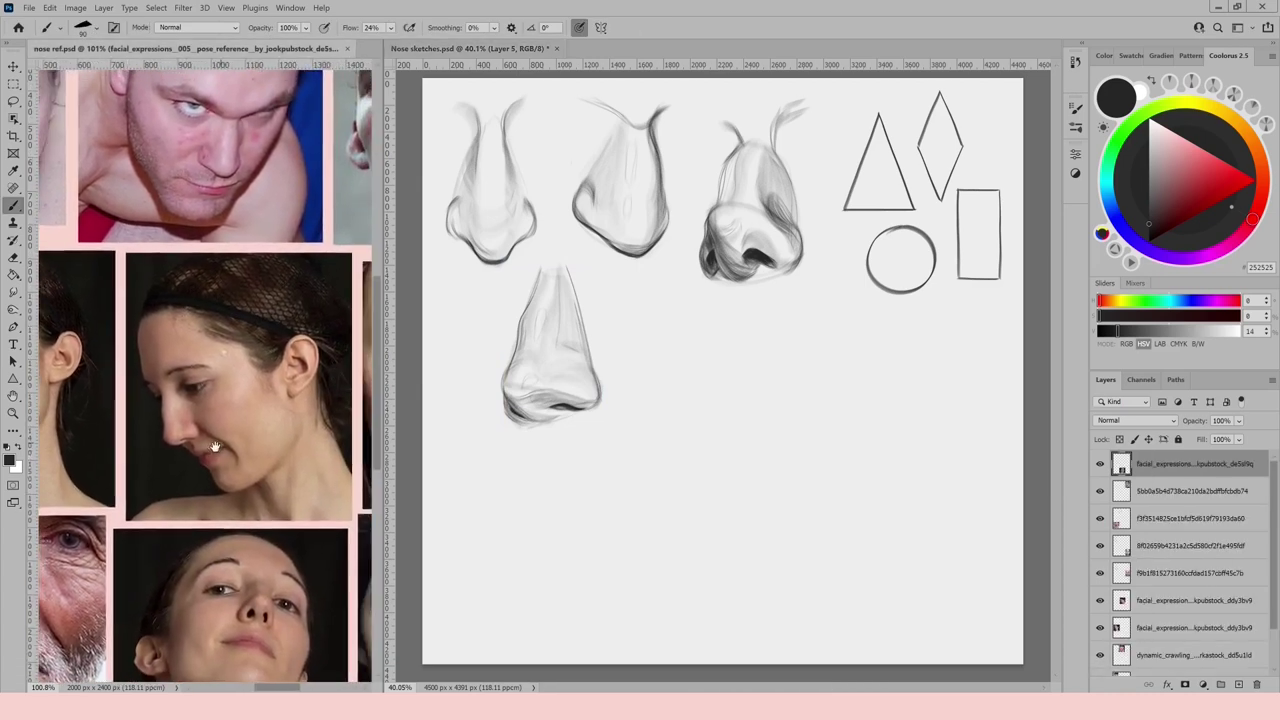
left_click_drag(689, 362, 685, 508)
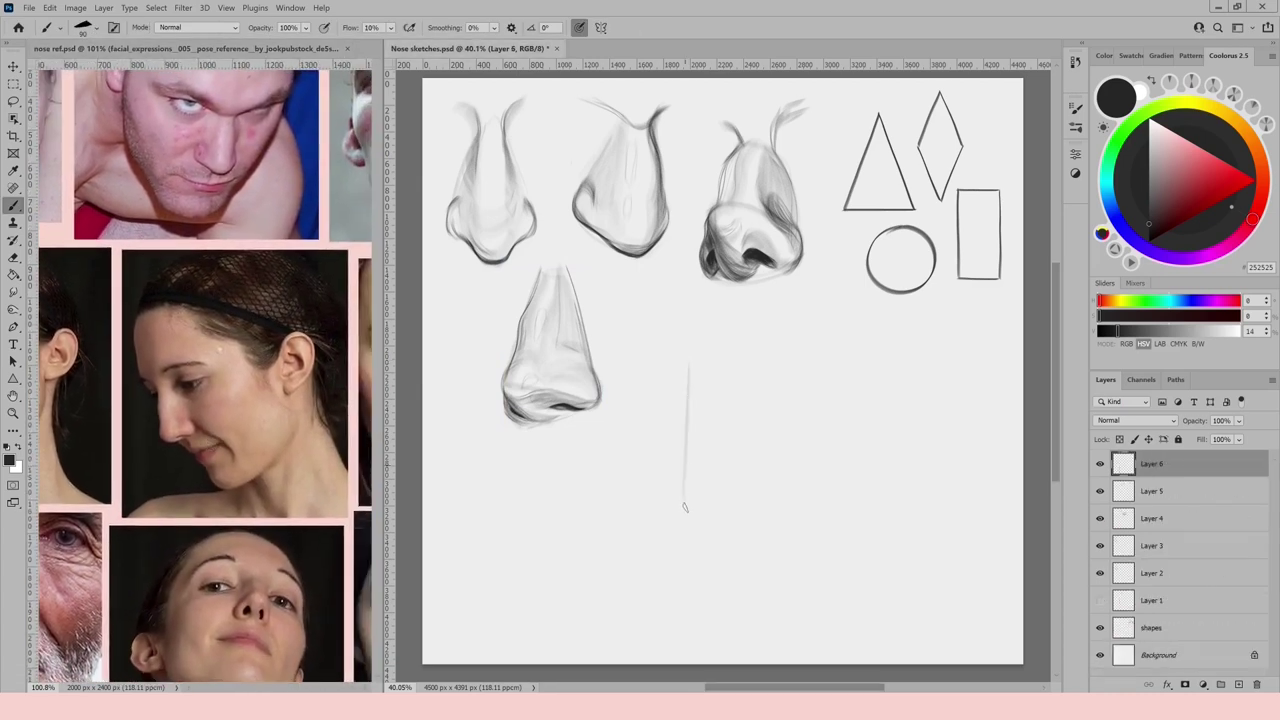
left_click_drag(662, 322, 688, 362)
left_click_drag(686, 500, 739, 517)
left_click_drag(683, 447, 690, 507)
left_click_drag(681, 446, 692, 368)
mouse_move(667, 325)
left_mouse_down()
mouse_move(686, 372)
mouse_move(682, 454)
mouse_move(710, 511)
mouse_move(749, 506)
mouse_move(764, 456)
mouse_move(714, 499)
mouse_move(758, 506)
mouse_move(735, 434)
left_mouse_up()
Clean up the fifth nose's outline and darken its bridge line and rounded tip.
key("e")
key("b")
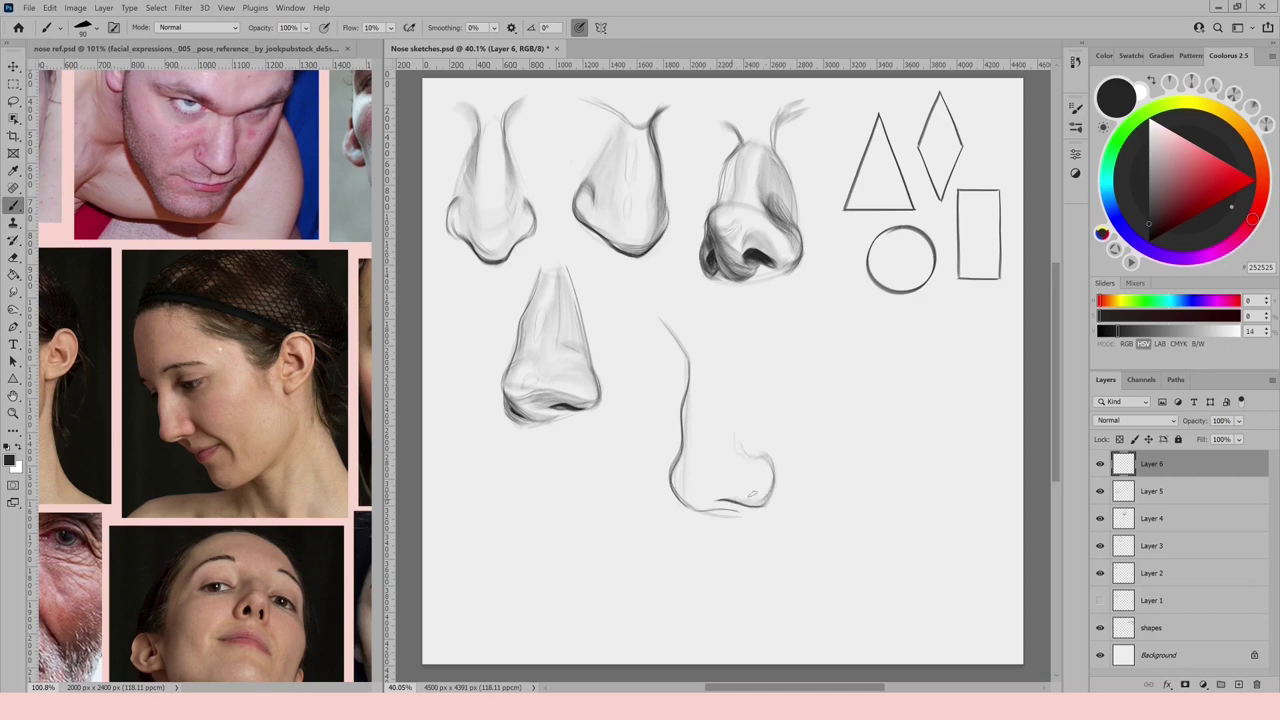
mouse_move(676, 468)
left_mouse_down()
mouse_move(694, 511)
mouse_move(747, 509)
left_mouse_up()
left_click_drag(688, 396, 683, 434)
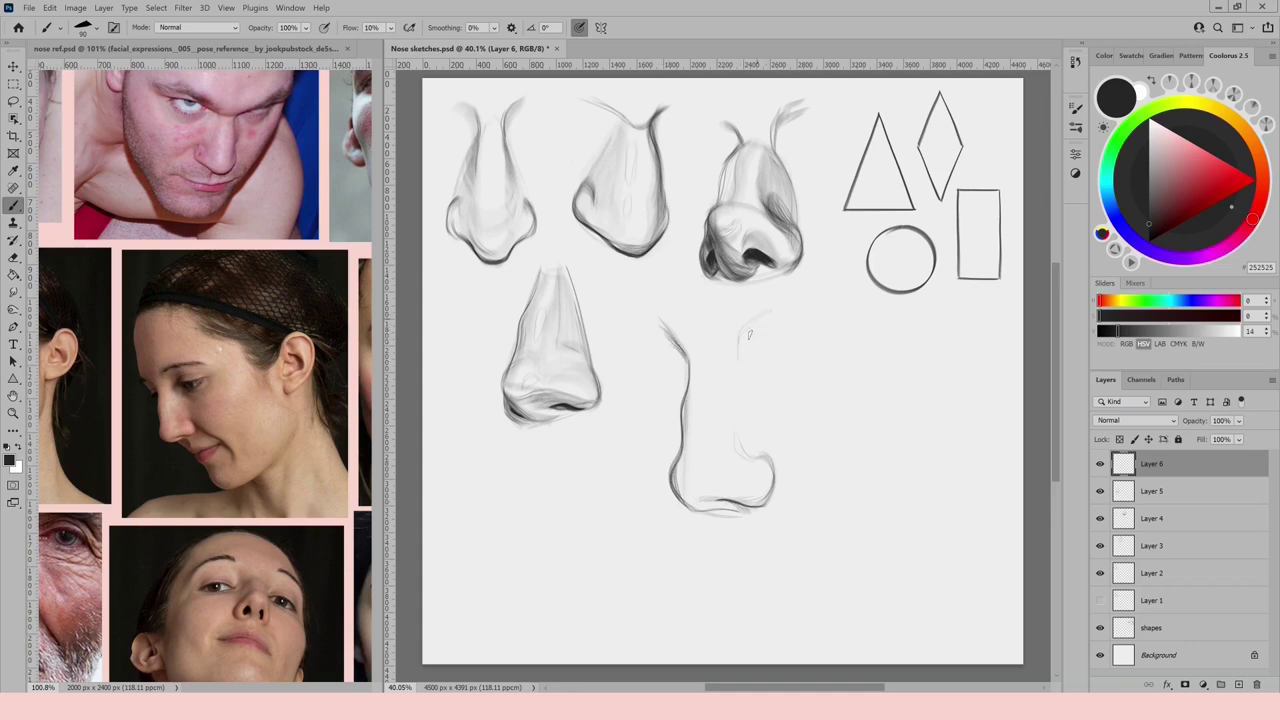
Set the flow to 3%, shade the fifth nose's bridge planes, and rework its far brow curve with the eraser.
key("shift+0")
key("shift+3")
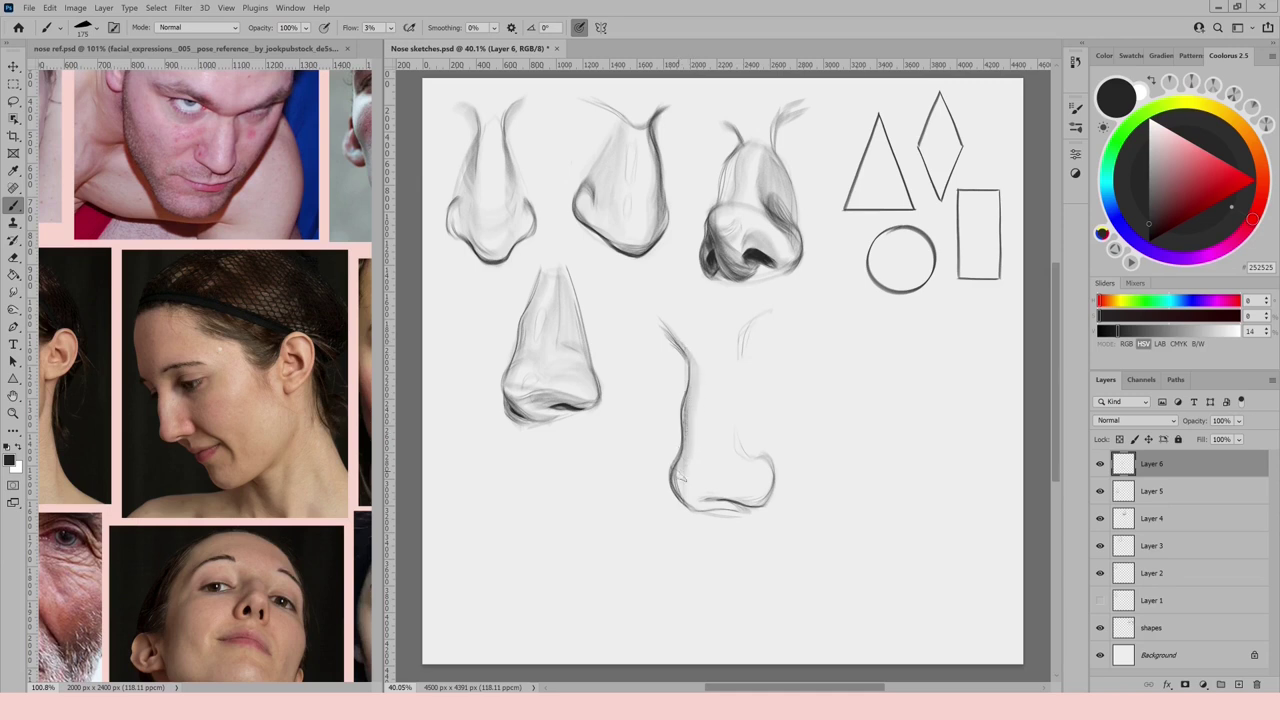
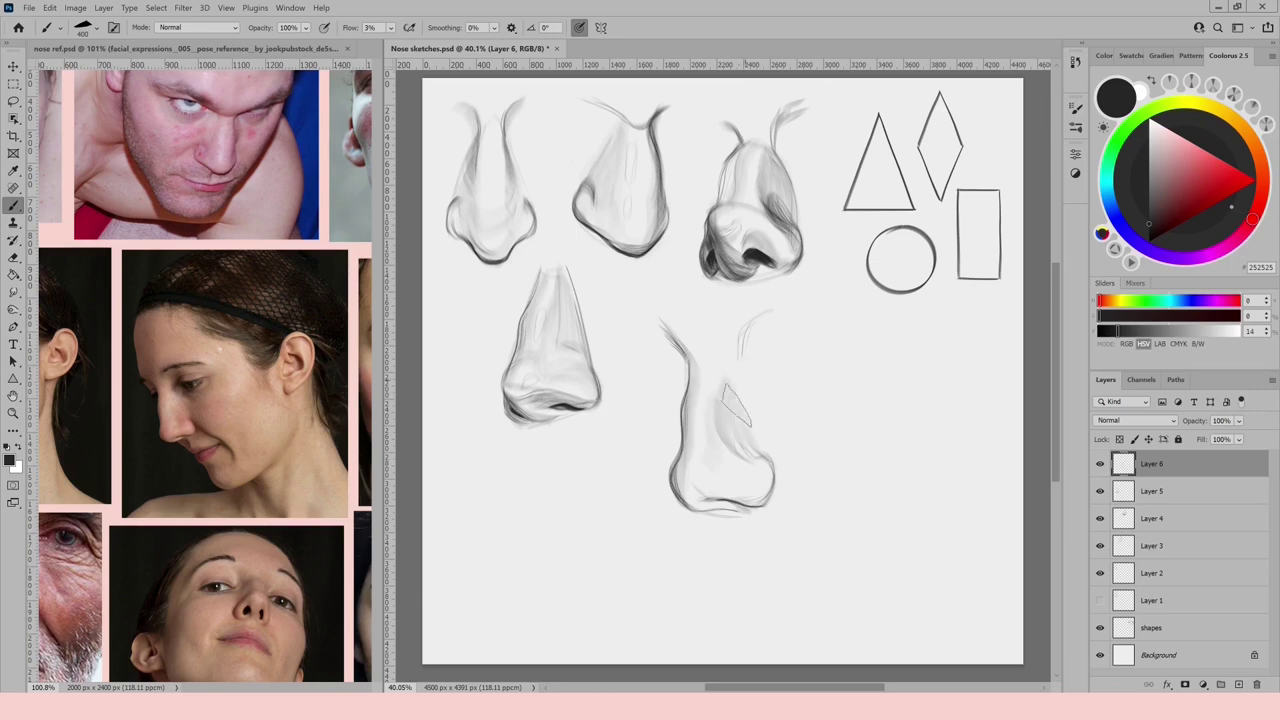
left_click_drag(749, 330, 745, 370)
mouse_move(770, 309)
left_mouse_down()
mouse_move(746, 372)
mouse_move(760, 315)
mouse_move(690, 360)
mouse_move(693, 305)
mouse_move(680, 368)
left_mouse_up()
key("ctrl+z")
key("ctrl+z")
key("e")
mouse_move(755, 305)
left_mouse_down()
mouse_move(739, 348)
mouse_move(752, 381)
mouse_move(725, 354)
left_mouse_up()
Shade the fifth nose's underside and nostril wing, varying the brush size for broad tones and finer edges.
key("b")
key("bracketleft")
mouse_move(702, 499)
left_mouse_down()
mouse_move(761, 501)
mouse_move(771, 480)
mouse_move(756, 504)
mouse_move(687, 508)
left_mouse_up()
key("bracketright")
mouse_move(730, 449)
left_mouse_down()
mouse_move(752, 456)
mouse_move(692, 502)
mouse_move(707, 508)
left_mouse_up()
key("bracketleft")
key("bracketleft")
key("bracketleft")
key("bracketleft")
key("bracketleft")
key("bracketleft")
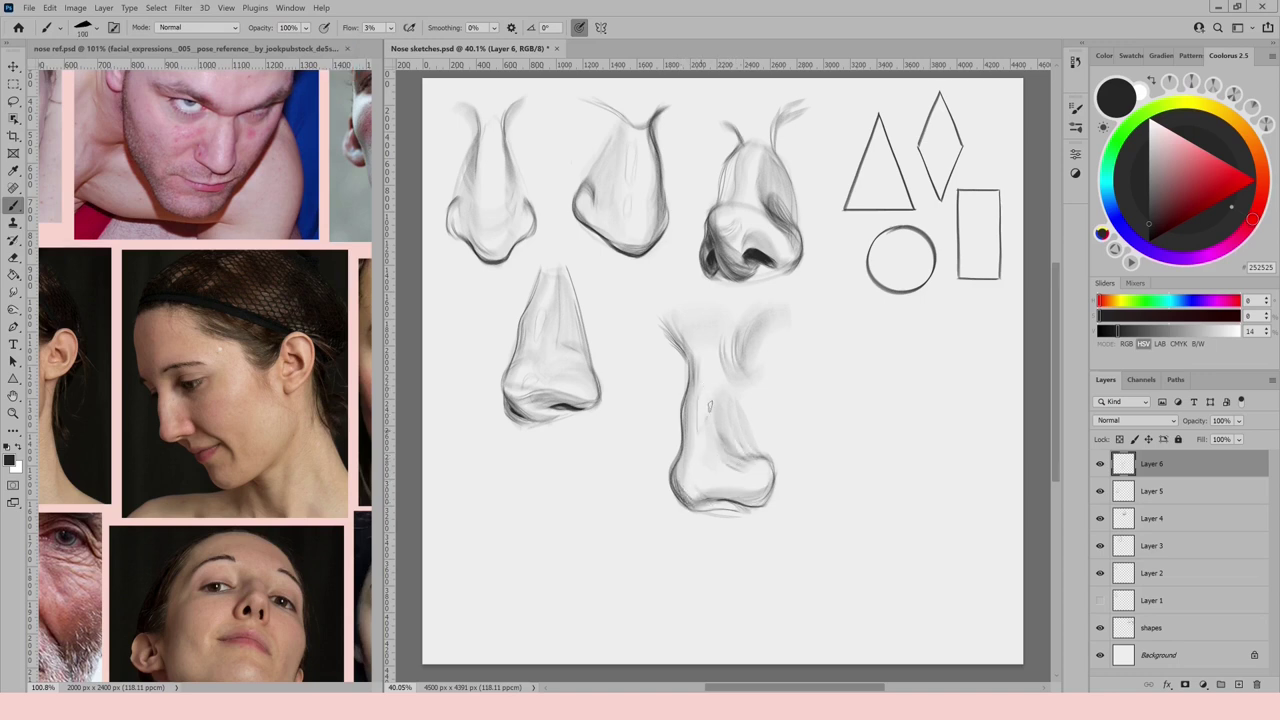
Scale the fifth nose down slightly and move it beside the fourth nose.
key("ctrl+t")
left_click_drag(790, 300, 780, 306)
left_click_drag(731, 384, 689, 385)
key("Return")
Sketch the sixth nose's triangular guide and its base, nostrils and wings at 10% flow from the front-facing woman's reference.
left_click(317, 481)
left_click_drag(264, 483, 130, 470)
left_click_drag(306, 380, 309, 506)
left_click(500, 480)
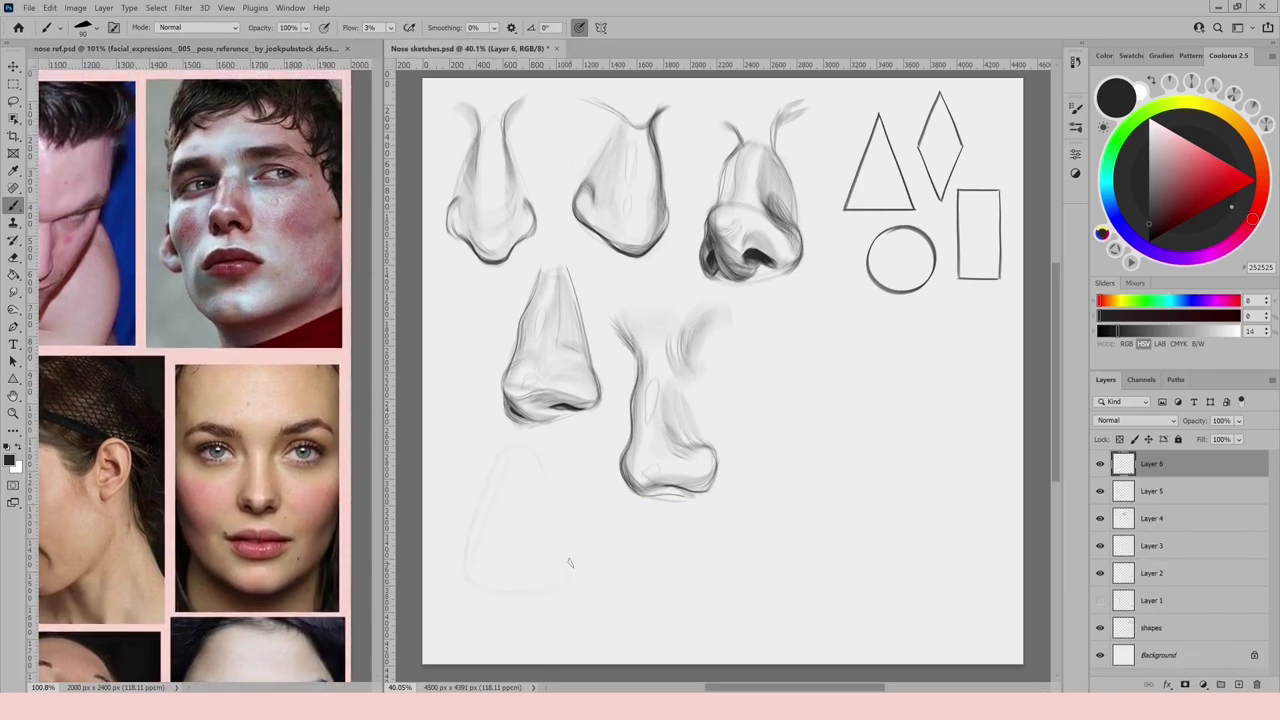
key("shift+1")
left_click_drag(467, 553, 484, 588)
mouse_move(570, 557)
left_mouse_down()
mouse_move(557, 585)
mouse_move(505, 585)
left_mouse_up()
left_click_drag(521, 596, 538, 580)
left_click_drag(489, 577, 506, 579)
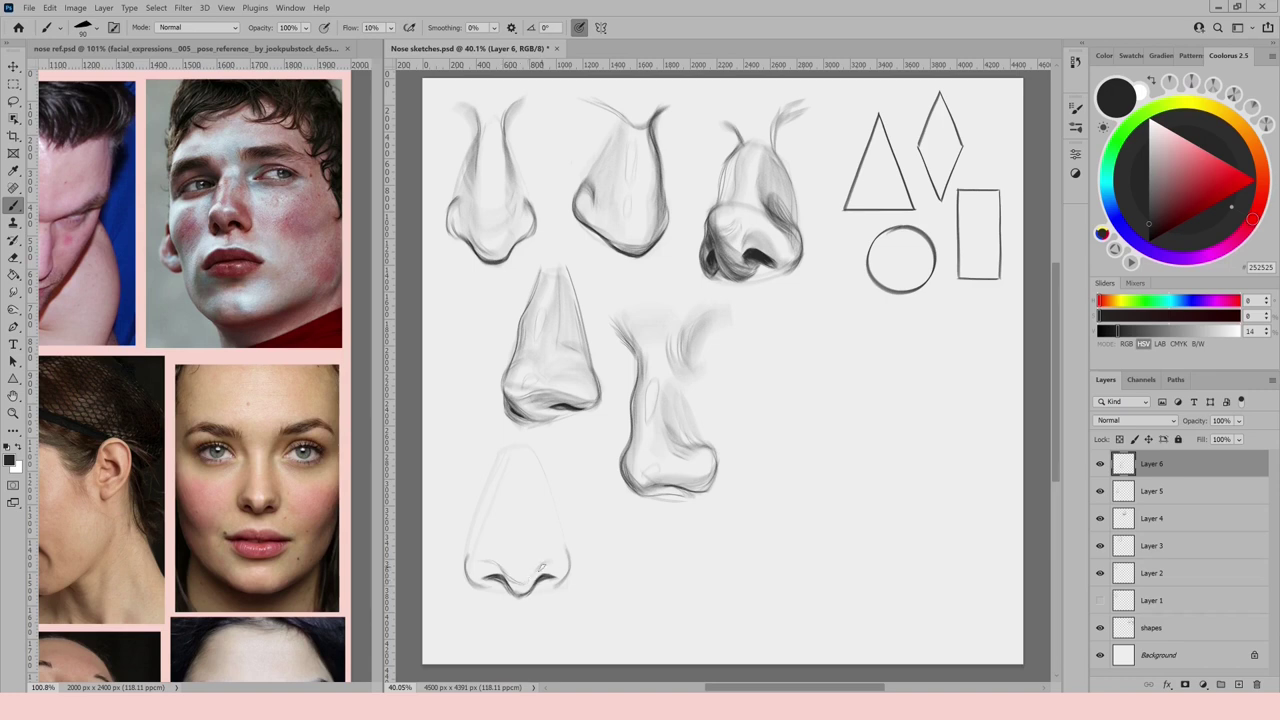
left_click_drag(482, 556, 470, 542)
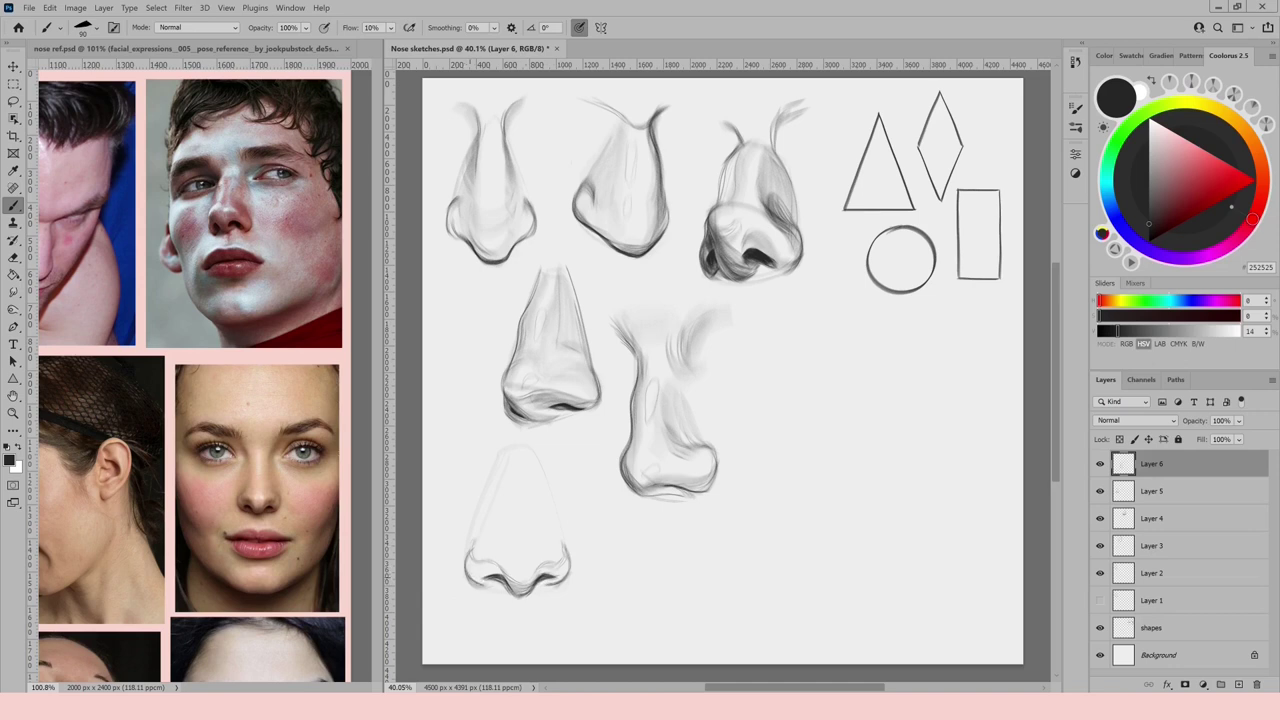
Trim the sixth nose's left wing with the eraser and nudge a lasso selection of it inward.
key("e")
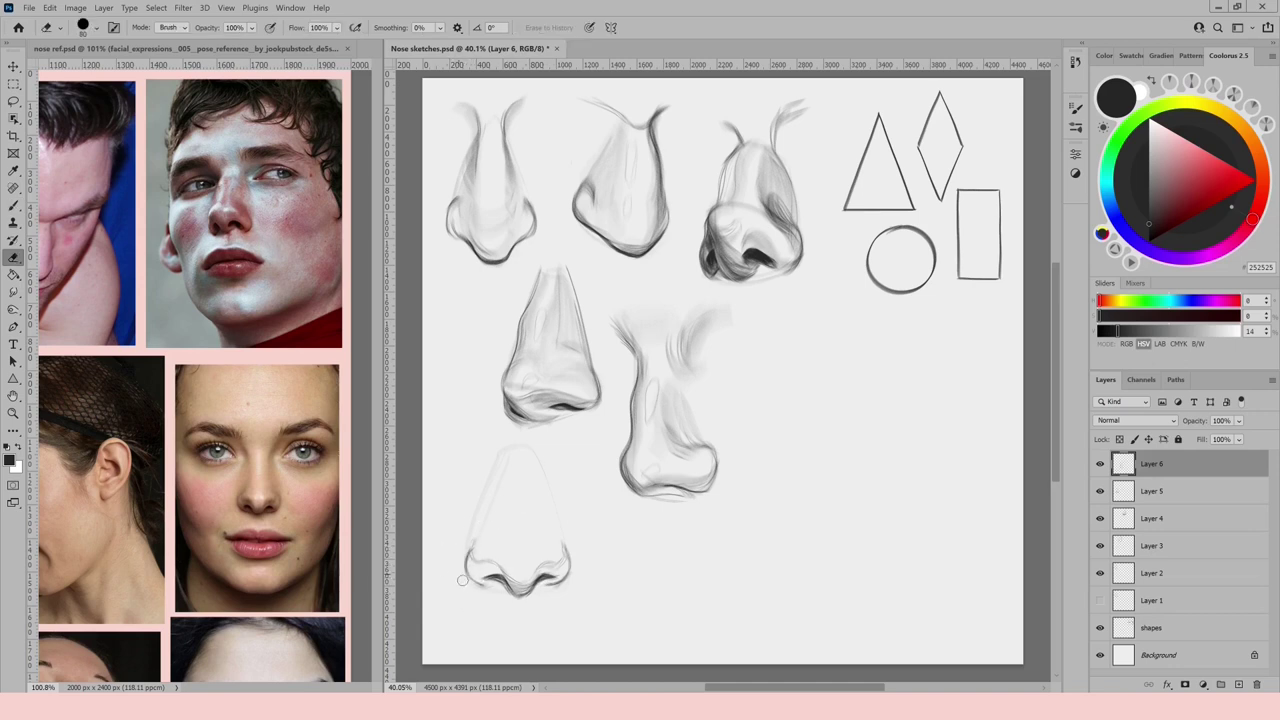
key("b")
left_click_drag(466, 554, 474, 577)
key("l")
mouse_move(486, 532)
left_mouse_down()
mouse_move(457, 571)
mouse_move(490, 560)
mouse_move(486, 532)
mouse_move(486, 550)
left_mouse_up()
key("v")
key("ctrl+d")
key("b")
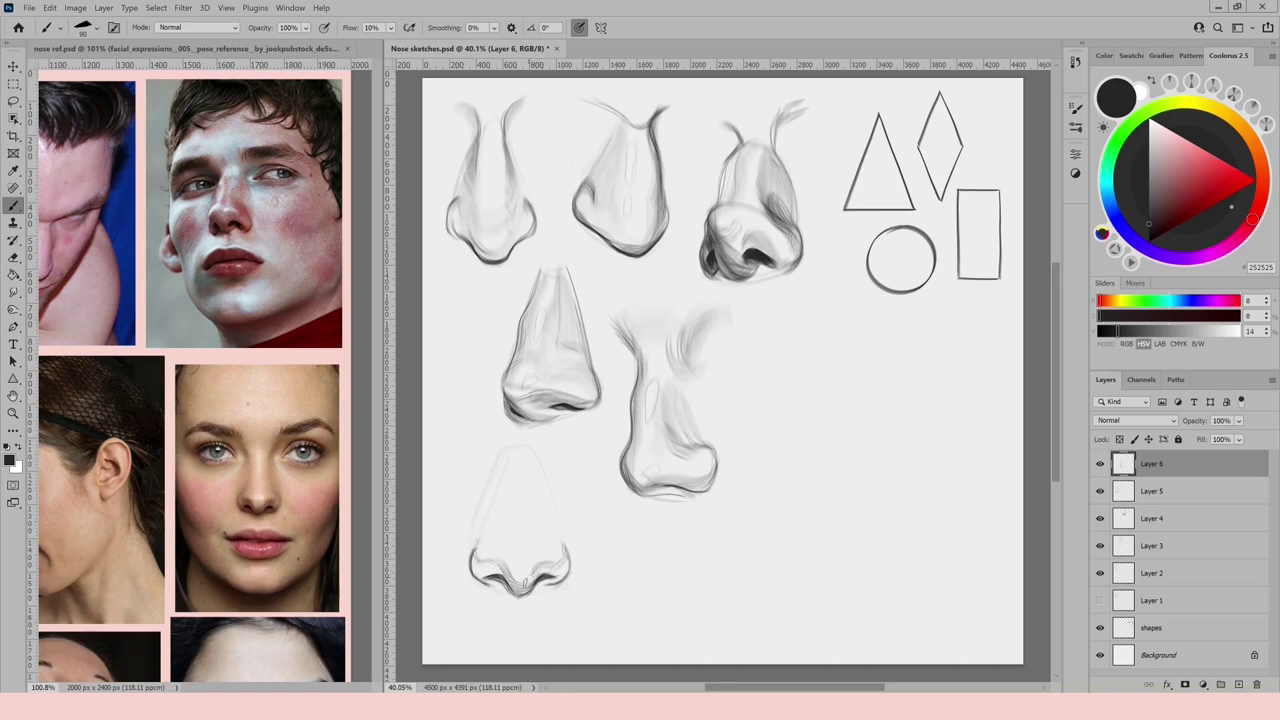
Set the flow to 2%, enlarge the brush, and lay in the sixth nose's brow curves and bridge side planes.
key("shift+0")
key("shift+2")
key("bracketright")
key("bracketright")
key("bracketright")
key("bracketright")
mouse_move(508, 453)
left_mouse_down()
mouse_move(483, 560)
mouse_move(512, 455)
mouse_move(552, 552)
mouse_move(544, 462)
mouse_move(533, 454)
mouse_move(545, 560)
left_mouse_up()
key("bracketright")
key("bracketright")
mouse_move(506, 456)
left_mouse_down()
mouse_move(486, 436)
mouse_move(563, 437)
mouse_move(506, 480)
mouse_move(504, 465)
mouse_move(542, 459)
mouse_move(507, 483)
left_mouse_up()
mouse_move(487, 525)
left_mouse_down()
mouse_move(479, 556)
mouse_move(486, 543)
left_mouse_up()
left_click_drag(505, 480, 491, 561)
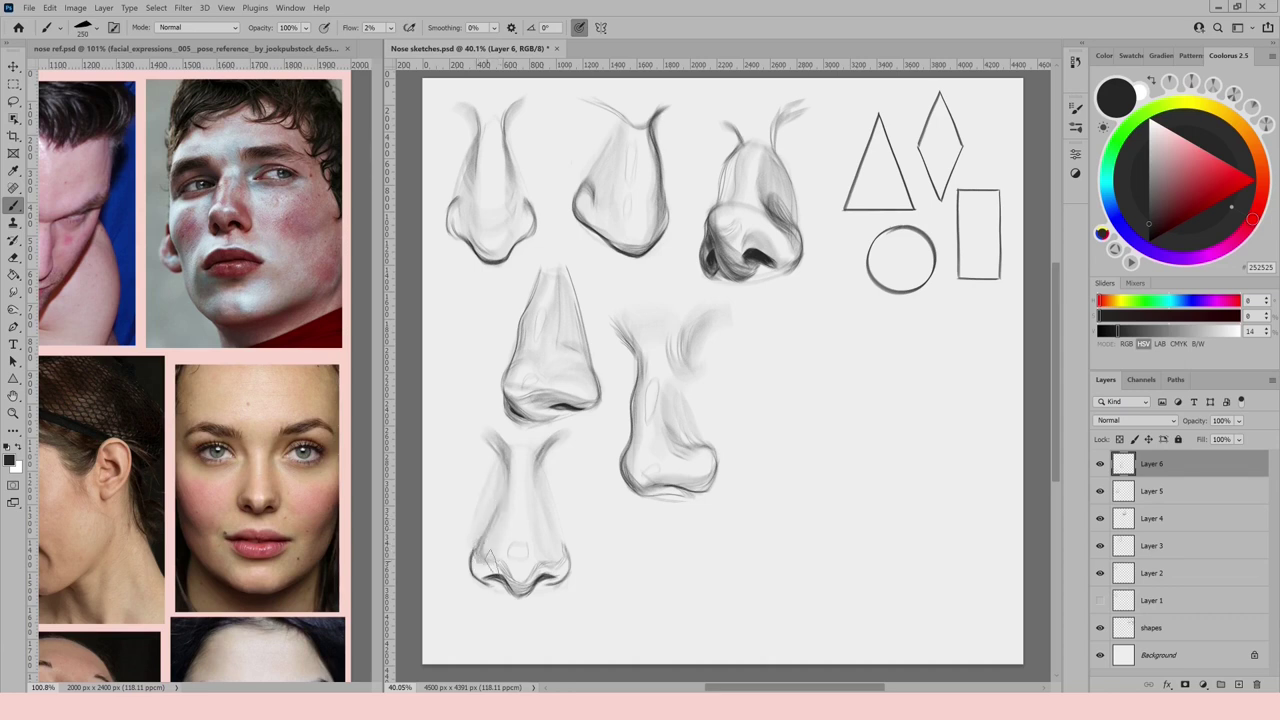
Deepen the shading along both sides of the sixth nose's bridge and across its wings and underside.
left_click_drag(508, 465, 504, 567)
left_click_drag(496, 518, 496, 549)
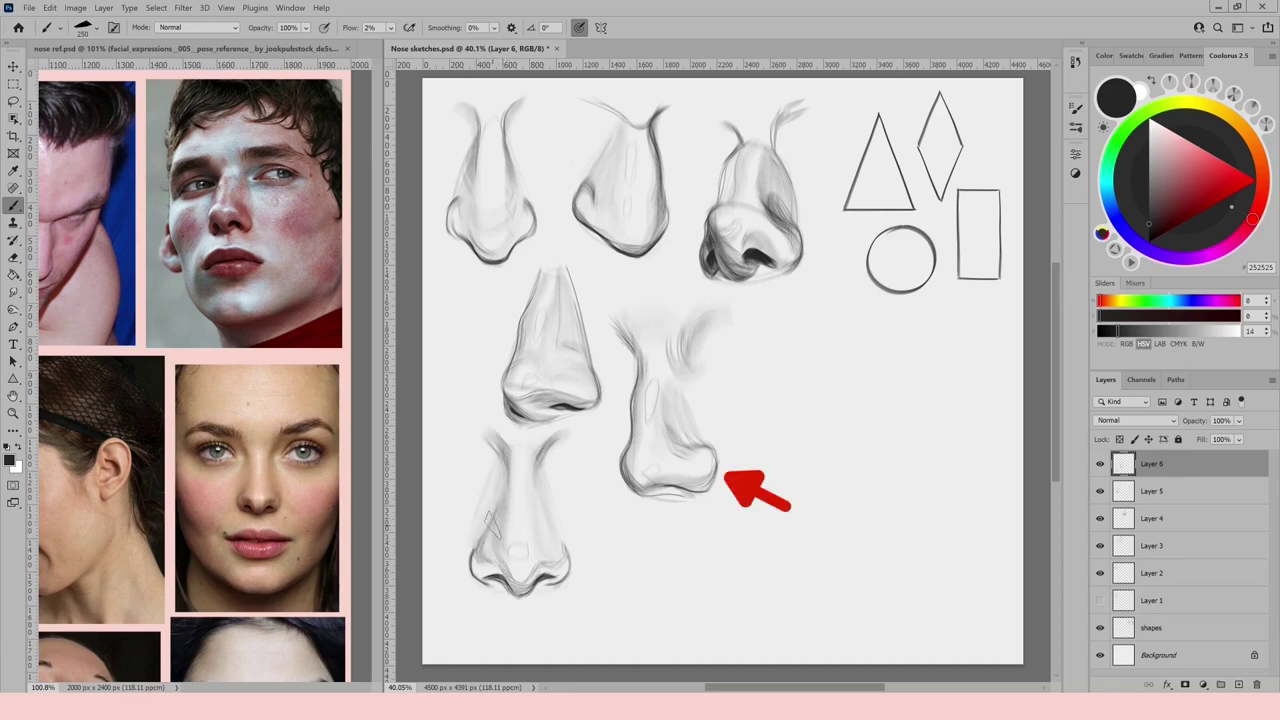
left_click_drag(546, 464, 537, 562)
mouse_move(539, 467)
left_mouse_down()
mouse_move(537, 570)
mouse_move(547, 469)
left_mouse_up()
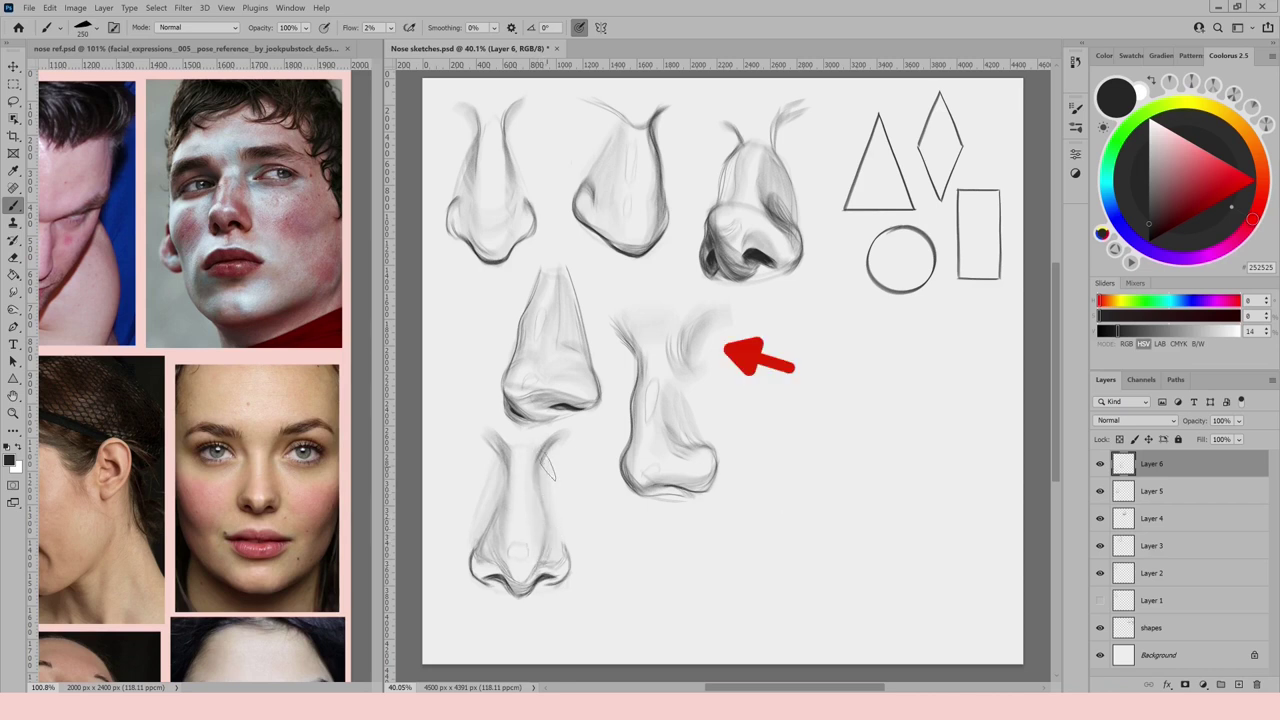
left_click_drag(557, 520, 562, 535)
mouse_move(549, 458)
left_mouse_down()
mouse_move(565, 556)
mouse_move(558, 518)
left_mouse_up()
mouse_move(495, 456)
left_mouse_down()
mouse_move(487, 570)
mouse_move(477, 565)
mouse_move(530, 586)
mouse_move(562, 570)
mouse_move(547, 584)
mouse_move(540, 574)
left_mouse_up()
mouse_move(540, 572)
left_mouse_down()
mouse_move(503, 580)
mouse_move(477, 556)
mouse_move(566, 568)
mouse_move(547, 587)
mouse_move(482, 576)
left_mouse_up()
Refine the sixth nose's wings with a smaller brush, erase the stray outer edge, and set the flow to 9%.
key("bracketleft")
key("bracketleft")
key("bracketleft")
key("bracketleft")
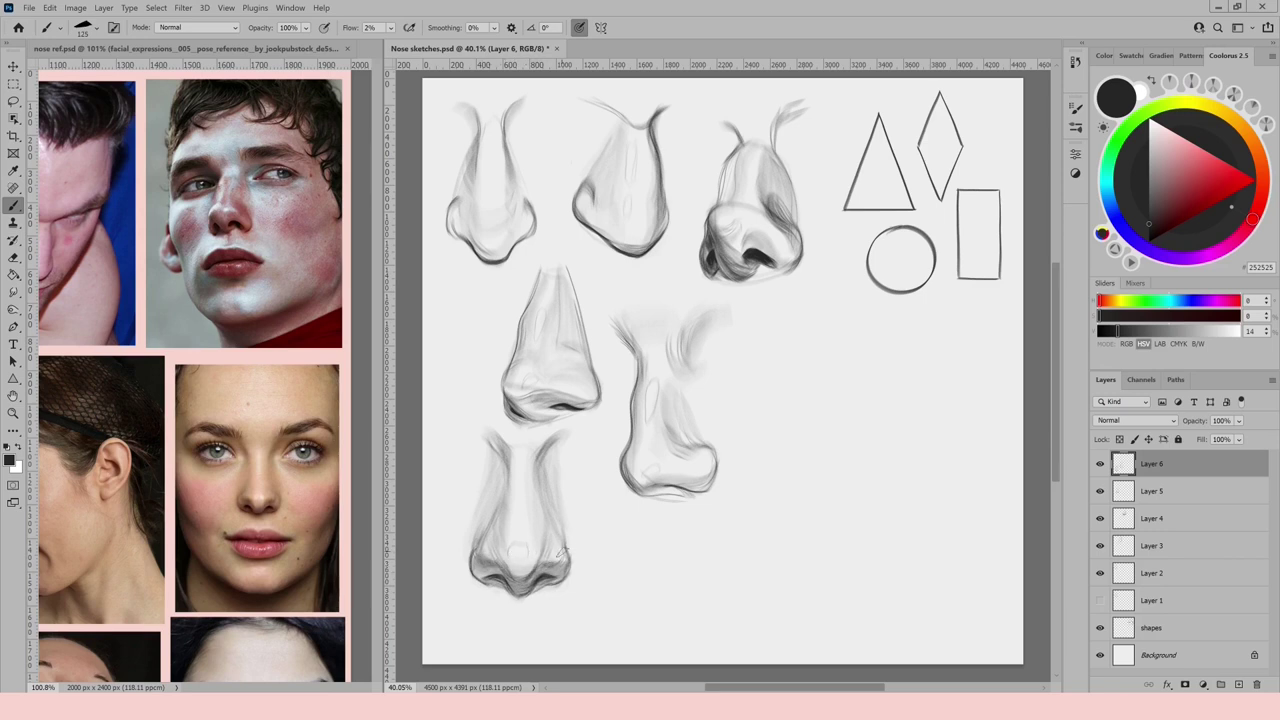
left_click_drag(562, 553, 561, 549)
key("e")
left_click_drag(472, 574, 466, 560)
key("b")
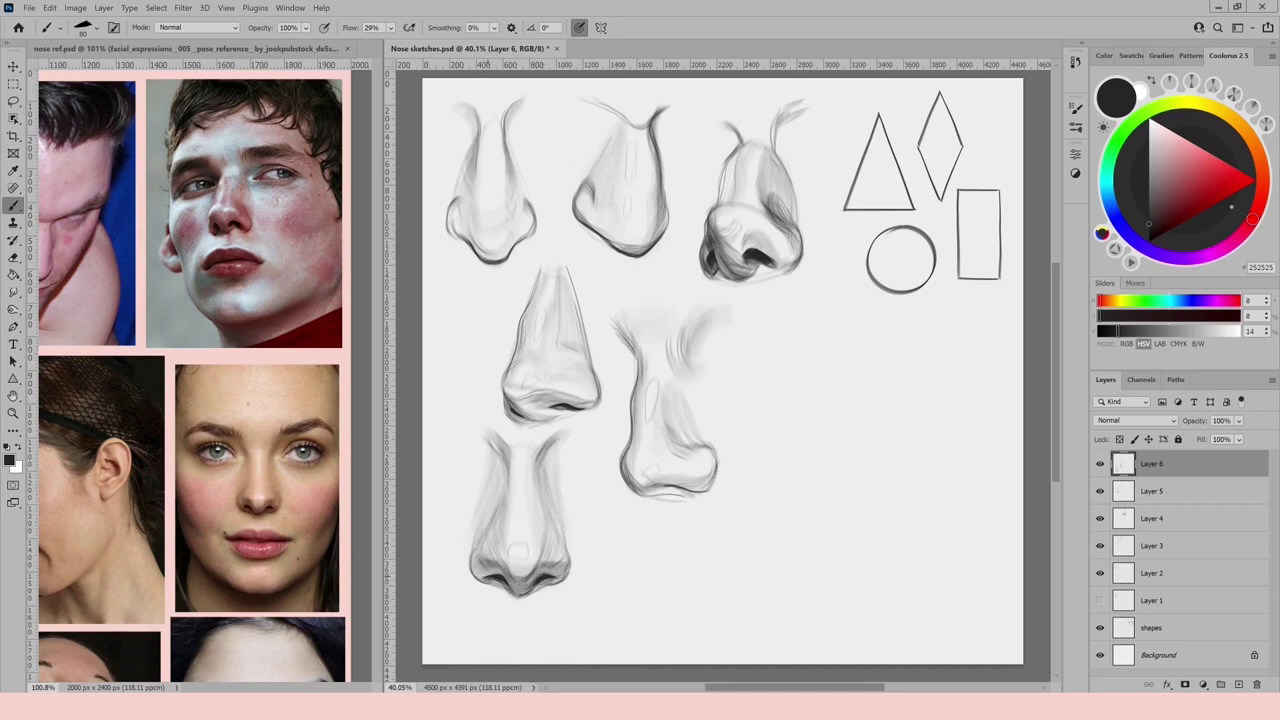
key("shift+0")
key("shift+9")
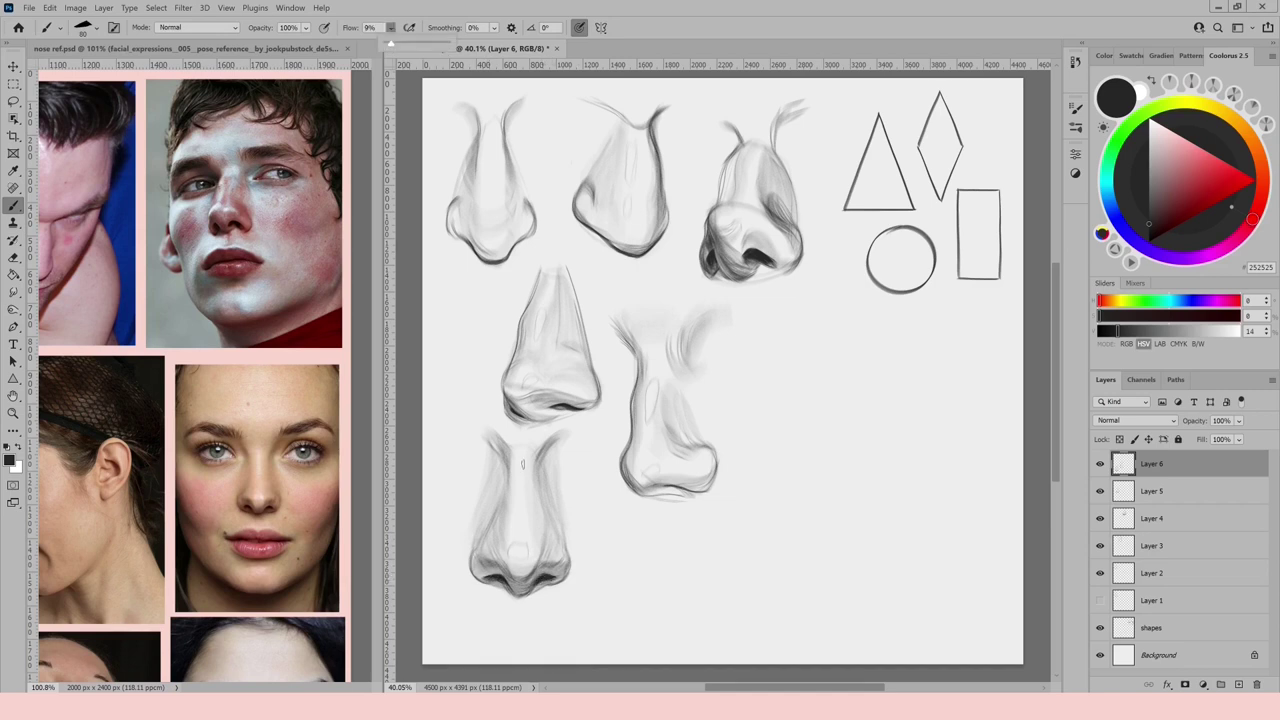
Select the sixth nose with the Lasso tool and move it beside the fifth nose.
key("l")
mouse_move(505, 388)
left_mouse_down()
mouse_move(600, 509)
mouse_move(590, 422)
left_mouse_up()
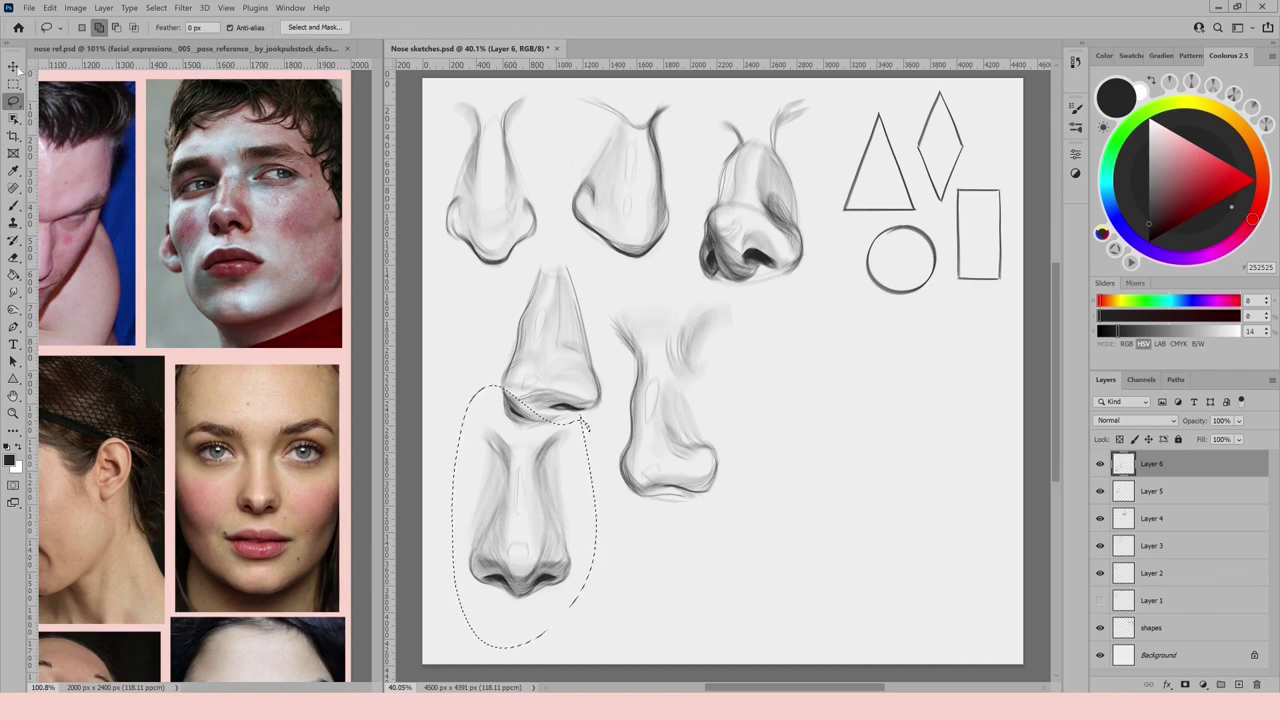
key("v")
mouse_move(575, 545)
left_mouse_down()
mouse_move(789, 448)
mouse_move(818, 420)
mouse_move(803, 427)
left_mouse_up()
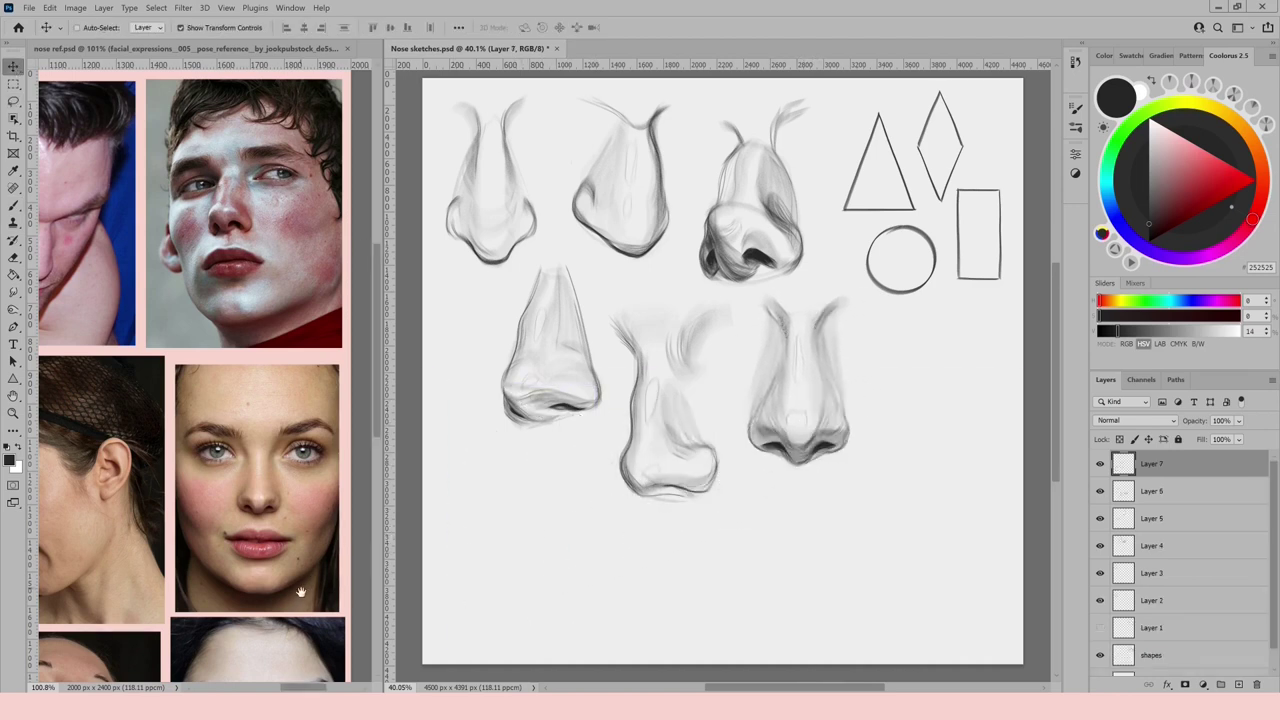
On a new layer, block in the seventh nose's rounded base, nostrils and foreshortened bridge from the upward-tilted woman's reference.
left_click_drag(300, 595, 351, 381)
left_click_drag(206, 514, 357, 510)
left_click_drag(157, 535, 103, 517)
left_click_drag(261, 530, 246, 544)
left_click(498, 528)
key("b")
mouse_move(498, 541)
left_mouse_down()
mouse_move(524, 503)
mouse_move(564, 551)
left_mouse_up()
mouse_move(539, 490)
left_mouse_down()
mouse_move(571, 483)
mouse_move(574, 568)
left_mouse_up()
left_click_drag(498, 542, 570, 570)
mouse_move(547, 467)
left_mouse_down()
mouse_move(576, 472)
mouse_move(591, 512)
mouse_move(546, 448)
left_mouse_up()
key("ctrl+t")
key("Return")
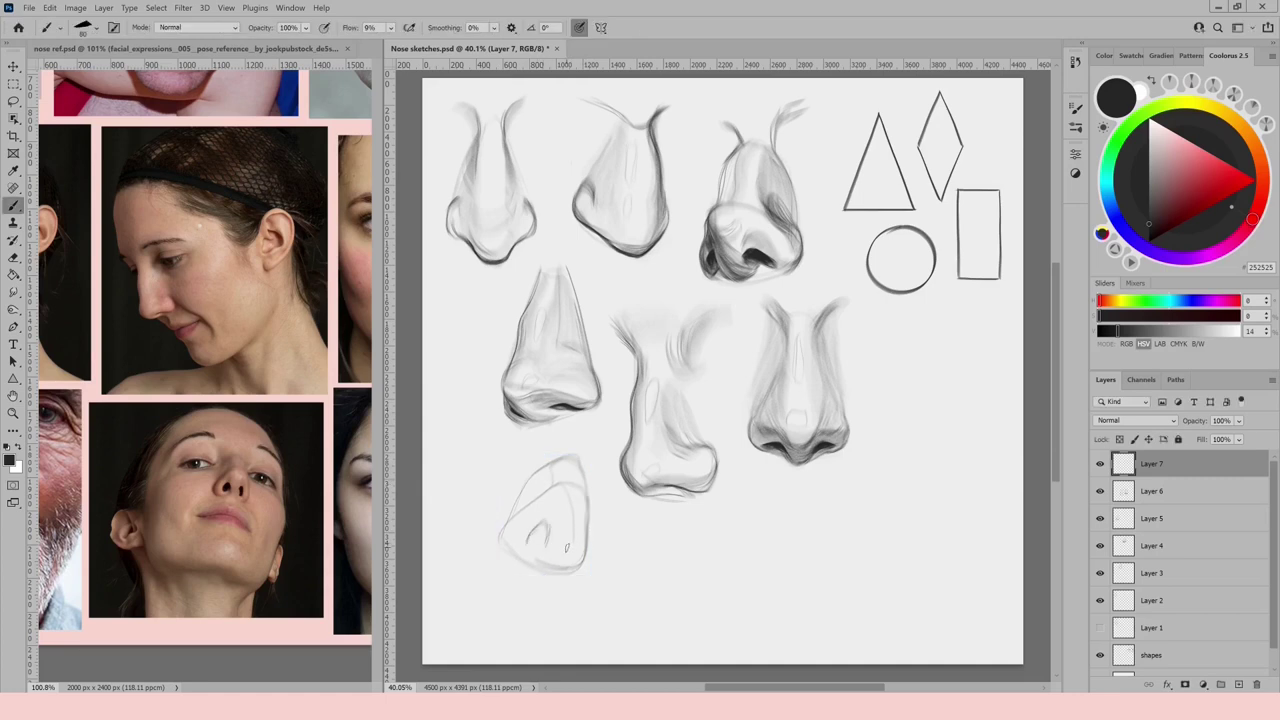
Define the seventh nose's two nostrils and darken the contours of its tip and wings.
mouse_move(548, 516)
left_mouse_down()
mouse_move(533, 540)
mouse_move(548, 550)
left_mouse_up()
left_click_drag(574, 536, 572, 546)
left_click_drag(587, 497, 580, 568)
mouse_move(574, 484)
left_mouse_down()
mouse_move(588, 526)
mouse_move(519, 511)
left_mouse_up()
left_click_drag(523, 503, 502, 556)
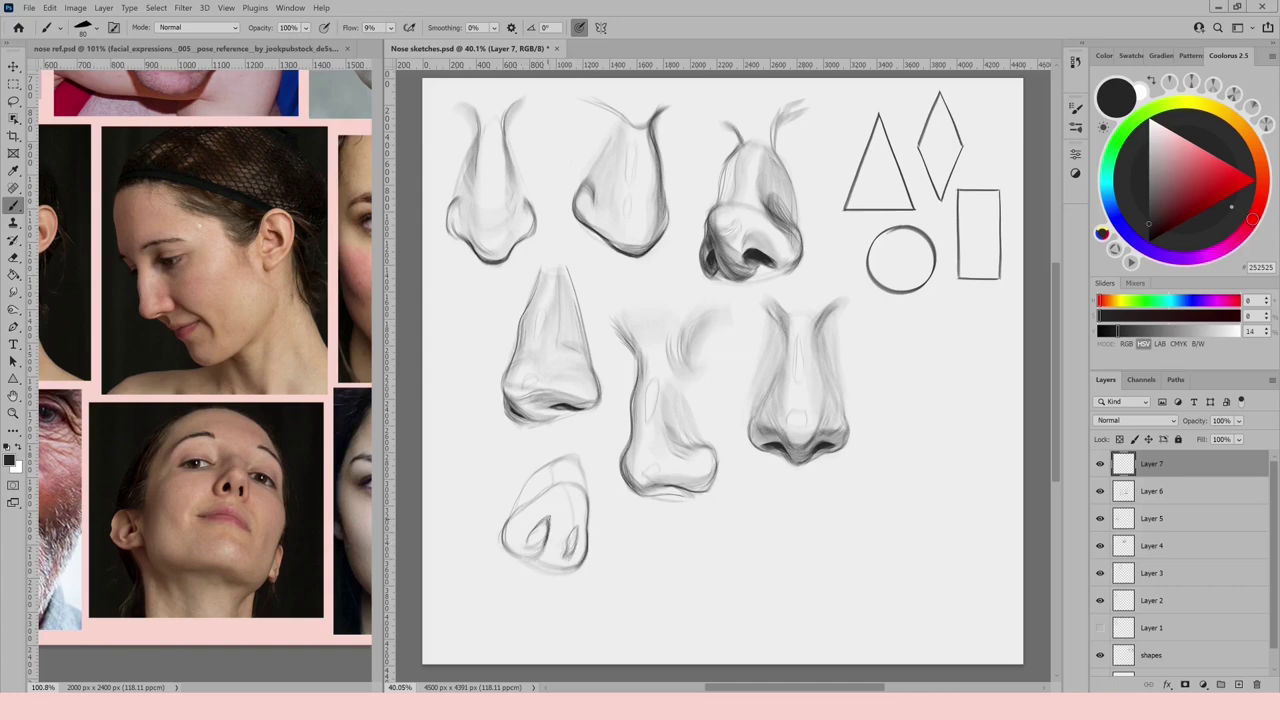
left_click_drag(569, 546, 572, 522)
key("e")
key("b")
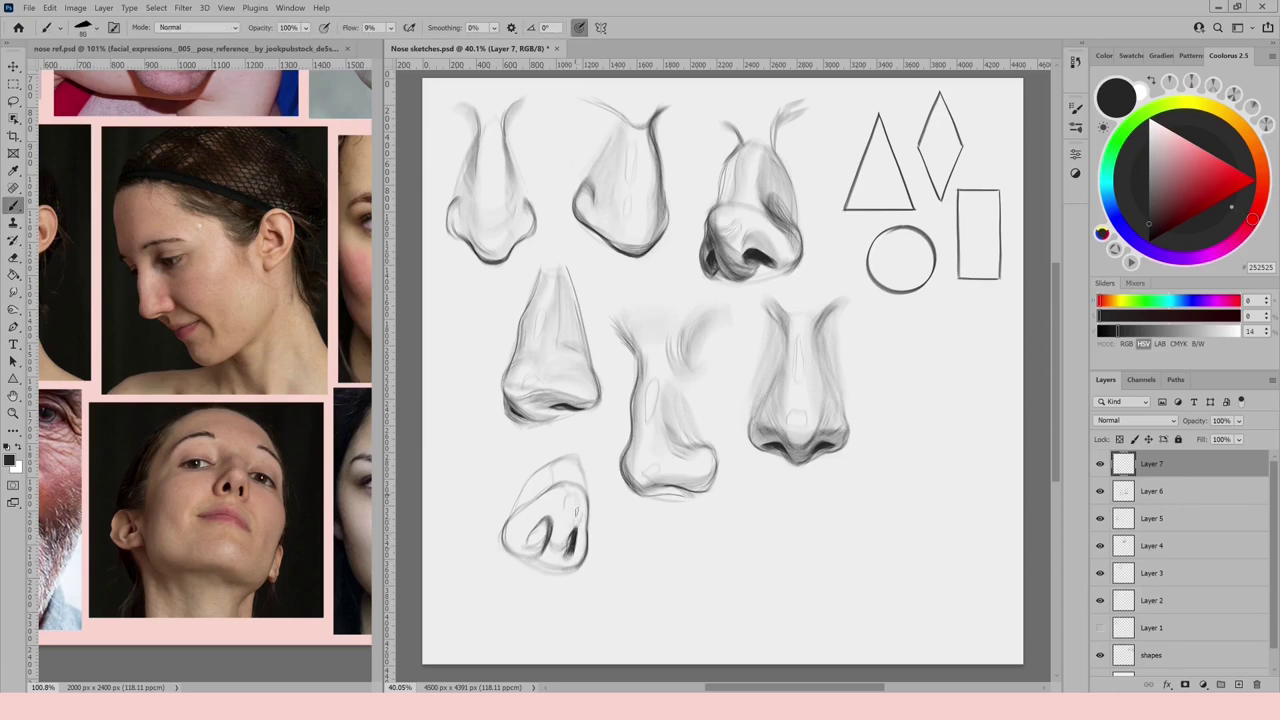
Mark the highlight on the seventh nose's tip and isolate its nostrils with lasso selections to darken them.
left_click_drag(570, 512, 566, 492)
key("e")
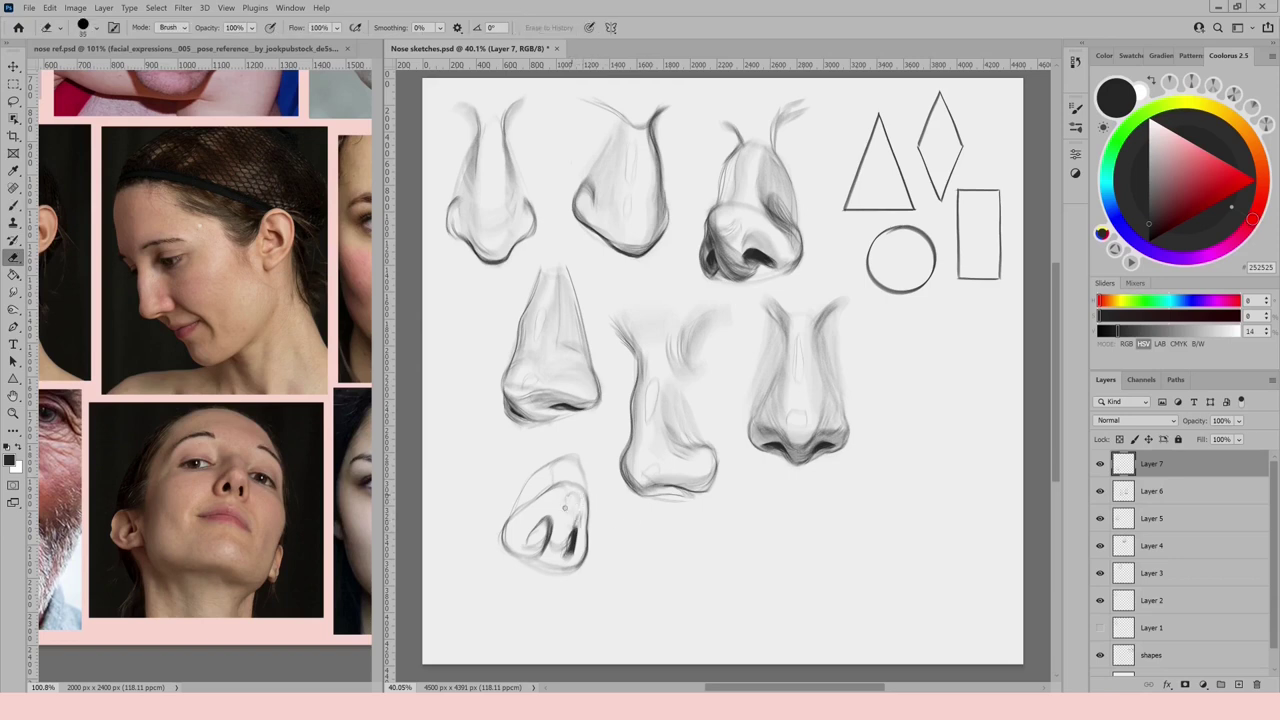
key("l")
mouse_move(549, 518)
left_mouse_down()
mouse_move(543, 550)
mouse_move(550, 517)
mouse_move(523, 548)
mouse_move(581, 553)
mouse_move(577, 528)
left_mouse_up()
key("b")
key("l")
key("b")
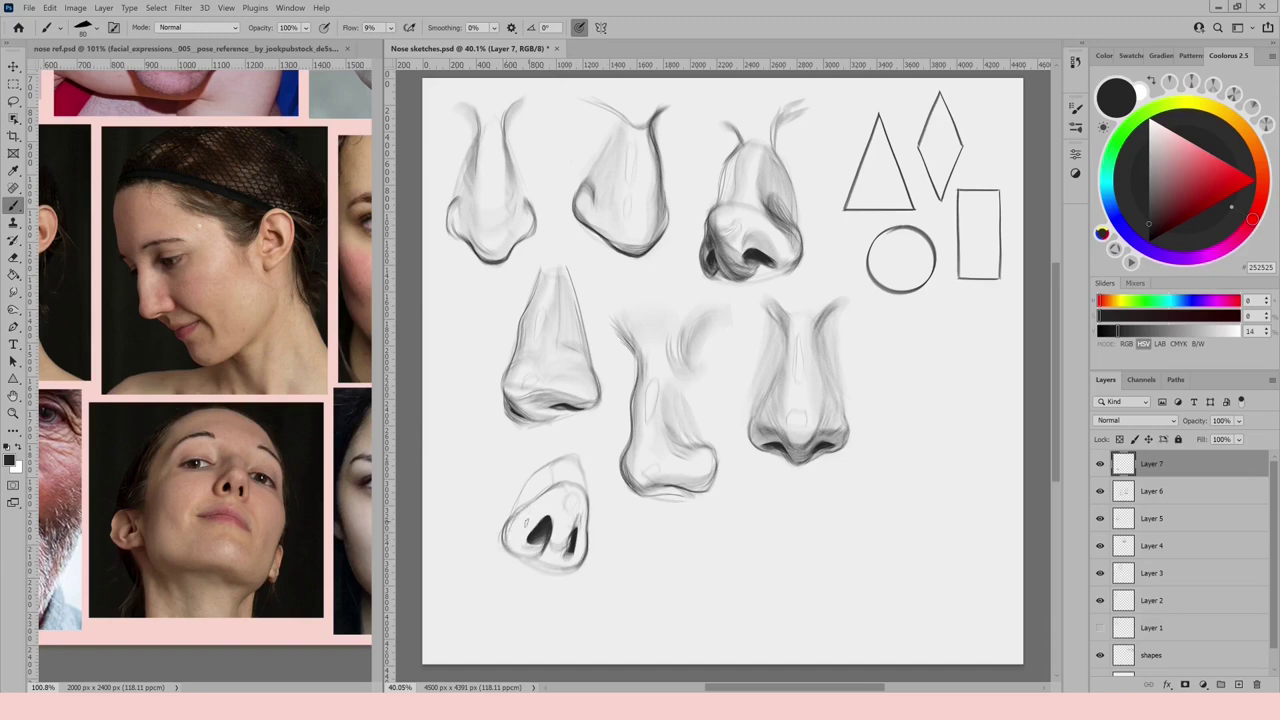
Shade the seventh nose's left wing, bridge and tip using a large brush at 2% flow.
mouse_move(531, 508)
left_mouse_down()
mouse_move(576, 466)
mouse_move(512, 514)
mouse_move(554, 458)
mouse_move(504, 550)
mouse_move(518, 558)
mouse_move(508, 568)
left_mouse_up()
mouse_move(570, 452)
left_mouse_down()
mouse_move(587, 508)
mouse_move(555, 543)
mouse_move(562, 556)
left_mouse_up()
left_click_drag(573, 504, 562, 538)
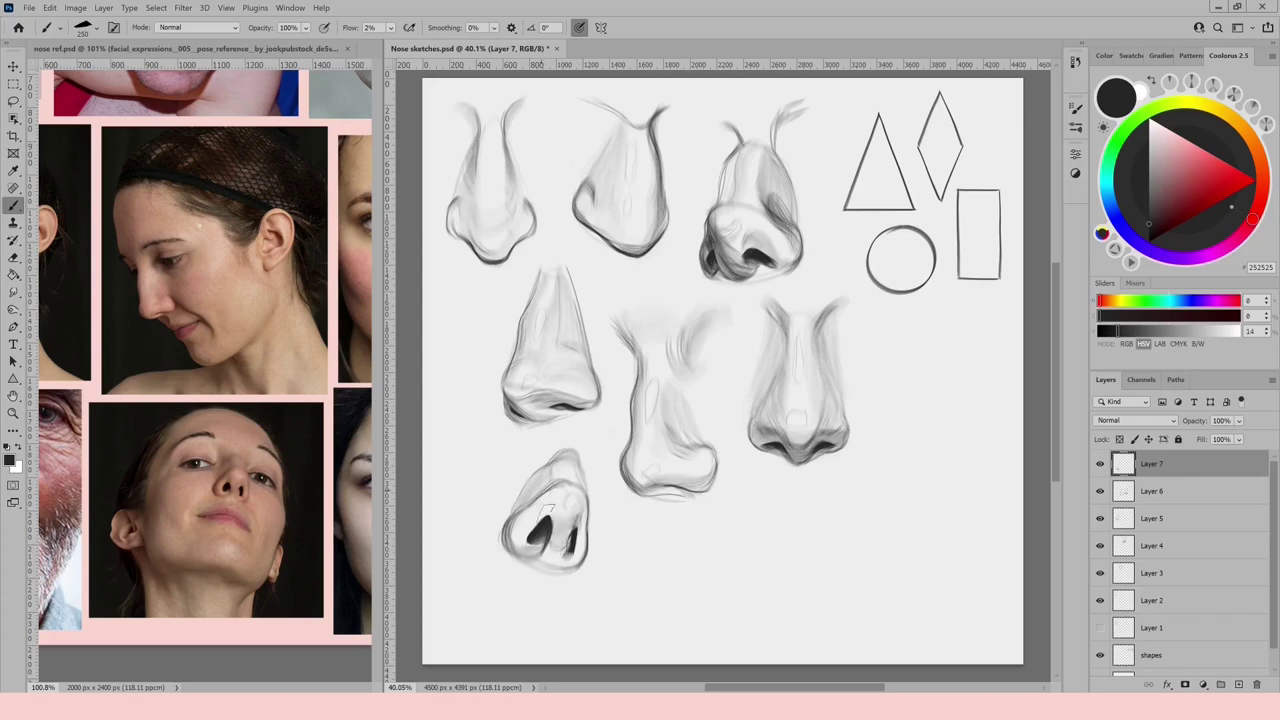
Deepen the seventh nose's side planes and right edge, then tidy the area between the nostrils with eraser and smaller brush.
mouse_move(546, 495)
left_mouse_down()
mouse_move(517, 542)
mouse_move(530, 550)
mouse_move(520, 526)
mouse_move(547, 474)
mouse_move(512, 516)
left_mouse_up()
left_click_drag(544, 464, 522, 500)
left_click_drag(590, 506, 584, 544)
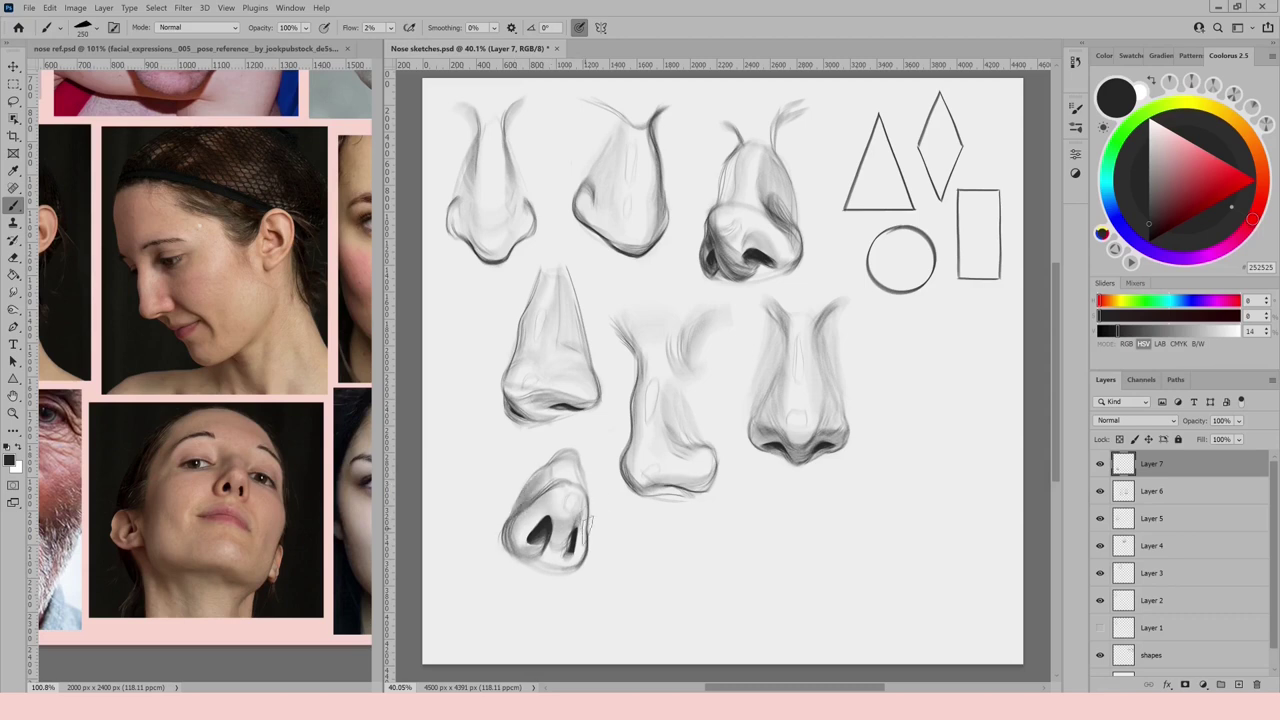
key("e")
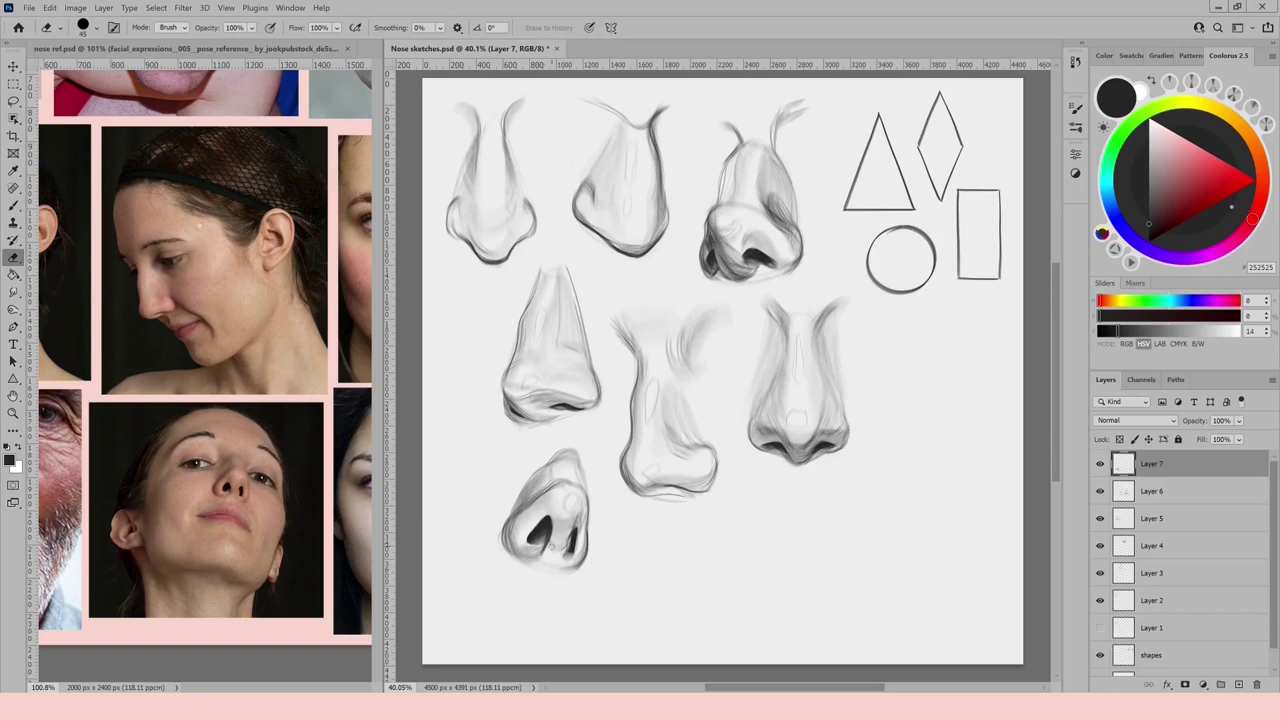
key("b")
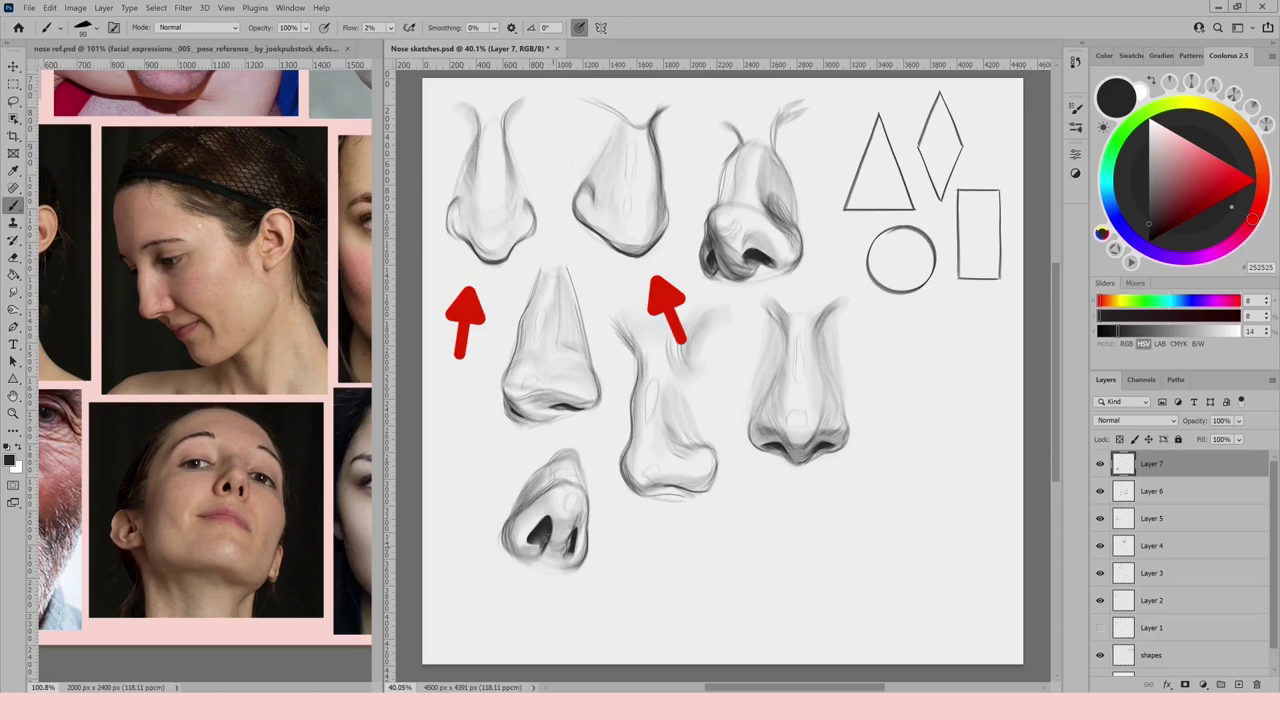
Move the seventh nose below the frontal nose in the second row, add a new layer, and bring the bearded man's reference photo into view.
key("v")
mouse_move(561, 538)
left_mouse_down()
mouse_move(791, 522)
mouse_move(868, 416)
mouse_move(913, 487)
mouse_move(797, 580)
left_mouse_up()
key("ctrl+shift+alt+n")
mouse_move(177, 528)
left_mouse_down()
mouse_move(154, 526)
mouse_move(294, 534)
mouse_move(277, 519)
left_mouse_up()
right_click(276, 518)
left_click(373, 545)
mouse_move(352, 559)
left_mouse_down()
mouse_move(278, 508)
mouse_move(95, 419)
mouse_move(91, 429)
left_mouse_up()
left_click(457, 551)
Block in the eighth nose's tapered outline and rounded wings on the empty lower-left canvas area, using a light brush at 10% flow.
key("b")
left_click_drag(520, 456, 457, 551)
left_click_drag(558, 466, 572, 580)
left_click_drag(518, 456, 452, 554)
left_click_drag(505, 597, 558, 583)
key("shift+1")
mouse_move(466, 516)
left_mouse_down()
mouse_move(559, 583)
mouse_move(535, 586)
mouse_move(568, 583)
mouse_move(578, 536)
left_mouse_up()
key("ctrl+z")
Define the eighth nose's wings and darken the contours of its wings and tip.
mouse_move(565, 585)
left_mouse_down()
mouse_move(581, 533)
mouse_move(570, 522)
mouse_move(544, 575)
left_mouse_up()
left_click_drag(482, 530, 497, 586)
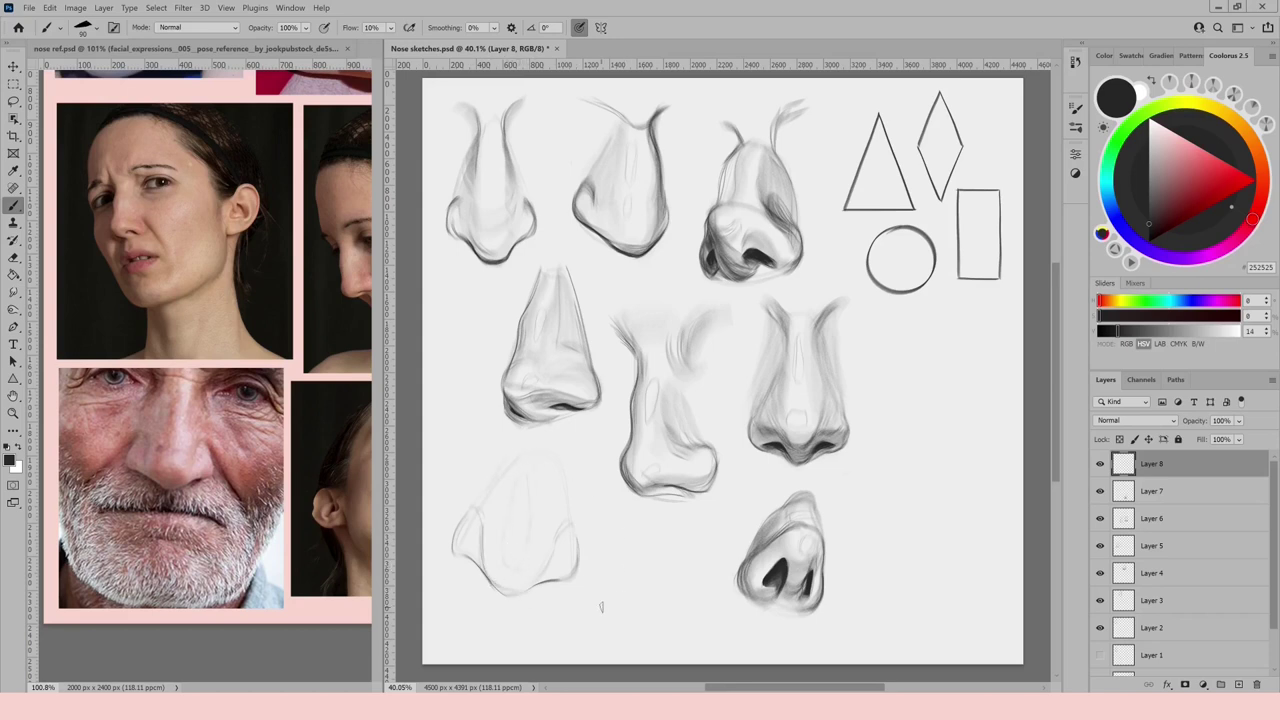
mouse_move(453, 540)
left_mouse_down()
mouse_move(515, 570)
mouse_move(568, 578)
left_mouse_up()
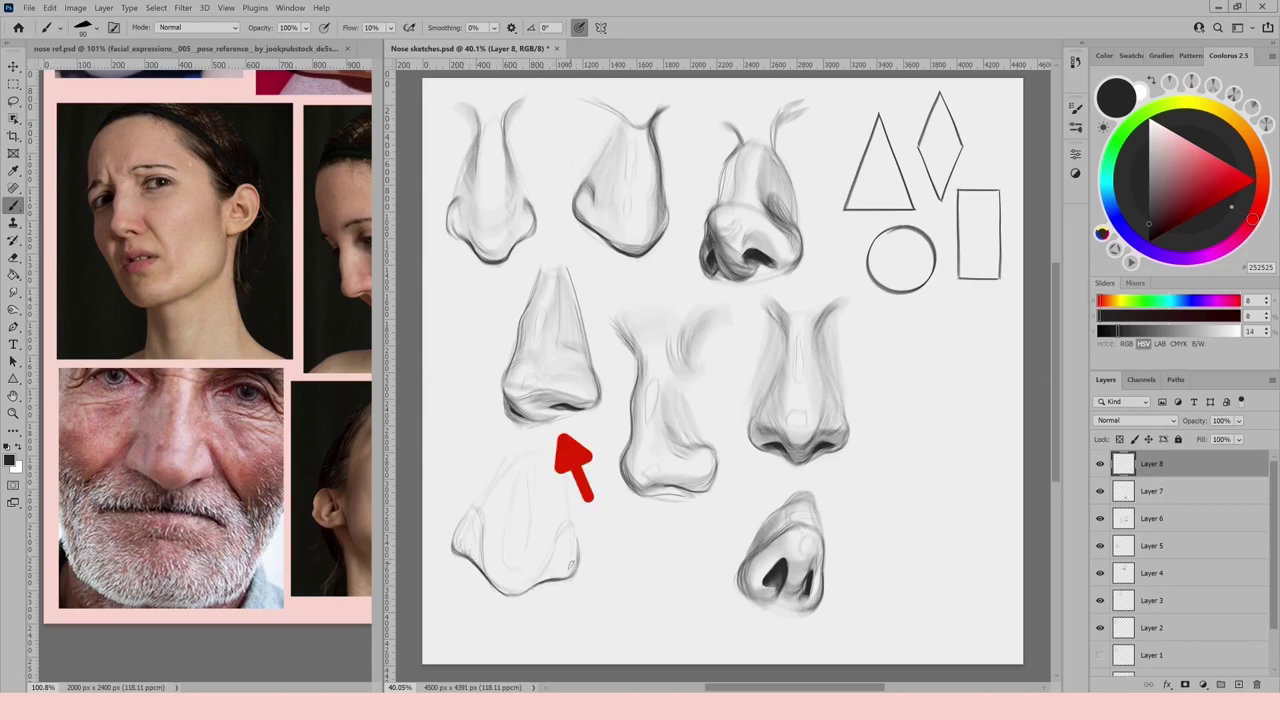
left_click_drag(468, 514, 456, 533)
left_click_drag(574, 529, 580, 558)
Shade the eighth nose's bridge and side planes using a 250 px brush at 2% flow.
key("]")
key("]")
key("]")
key("]")
key("]")
key("]")
key("shift+0")
key("shift+2")
mouse_move(509, 470)
left_mouse_down()
mouse_move(483, 530)
mouse_move(501, 578)
mouse_move(504, 470)
mouse_move(473, 525)
mouse_move(513, 558)
mouse_move(483, 483)
mouse_move(466, 524)
mouse_move(512, 599)
mouse_move(567, 540)
mouse_move(509, 594)
mouse_move(579, 574)
mouse_move(506, 595)
mouse_move(540, 570)
mouse_move(491, 554)
mouse_move(563, 532)
mouse_move(520, 577)
mouse_move(572, 520)
left_mouse_up()
mouse_move(477, 512)
left_mouse_down()
mouse_move(522, 552)
mouse_move(497, 570)
left_mouse_up()
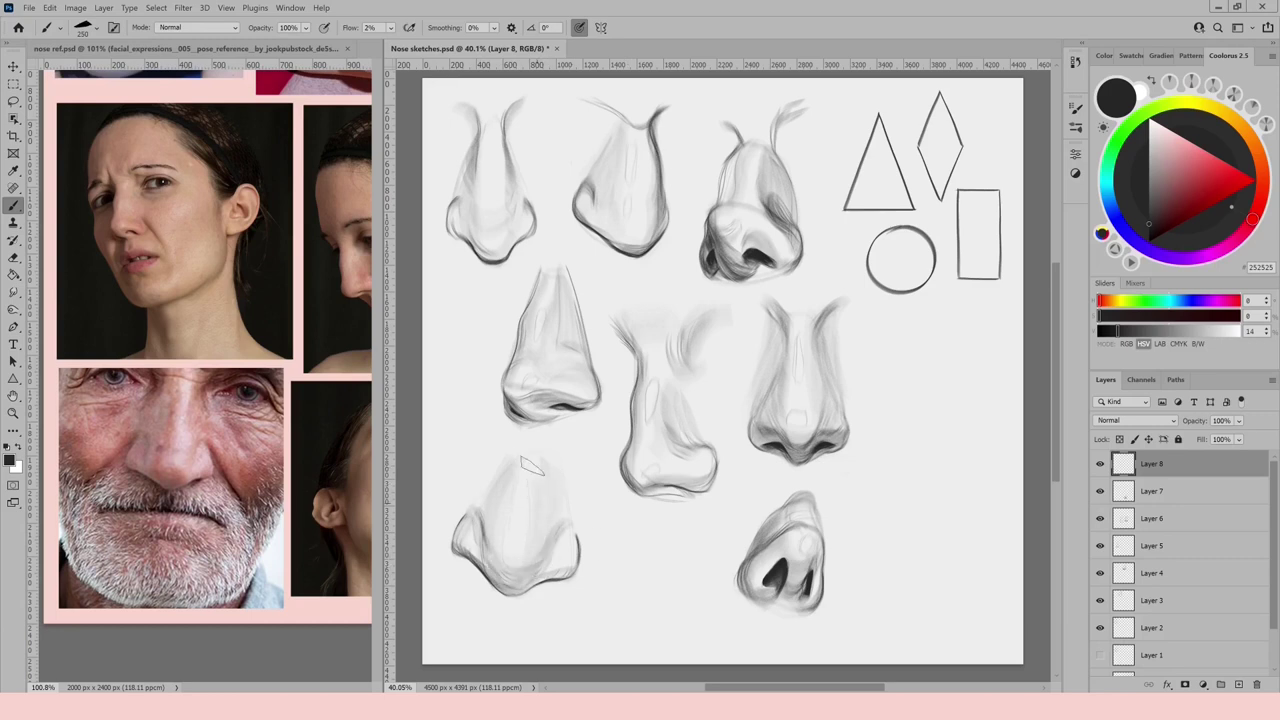
mouse_move(526, 477)
left_mouse_down()
mouse_move(501, 559)
mouse_move(473, 512)
left_mouse_up()
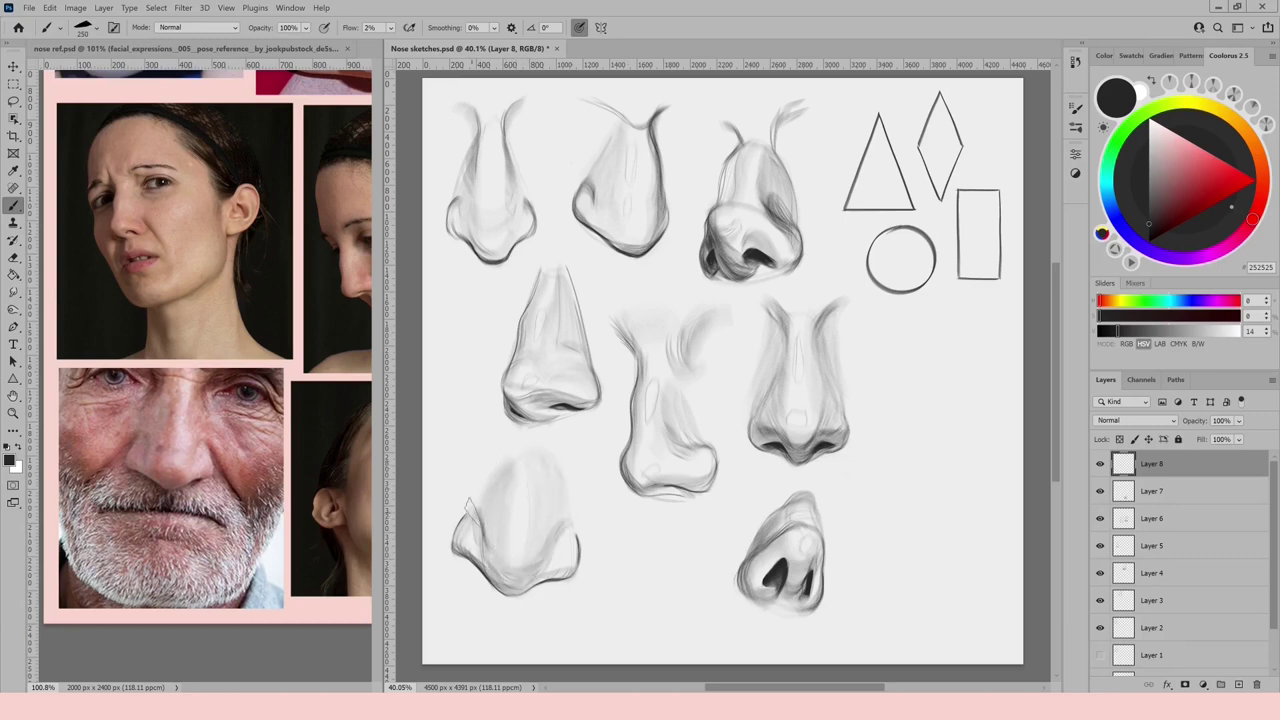
Deepen the shading along the eighth nose's right side, inner wings and left edge of the bridge.
mouse_move(562, 466)
left_mouse_down()
mouse_move(565, 565)
mouse_move(539, 579)
left_mouse_up()
mouse_move(470, 539)
left_mouse_down()
mouse_move(496, 575)
mouse_move(482, 535)
left_mouse_up()
left_click_drag(572, 561, 550, 573)
left_click_drag(513, 476, 503, 554)
left_click_drag(510, 471, 498, 558)
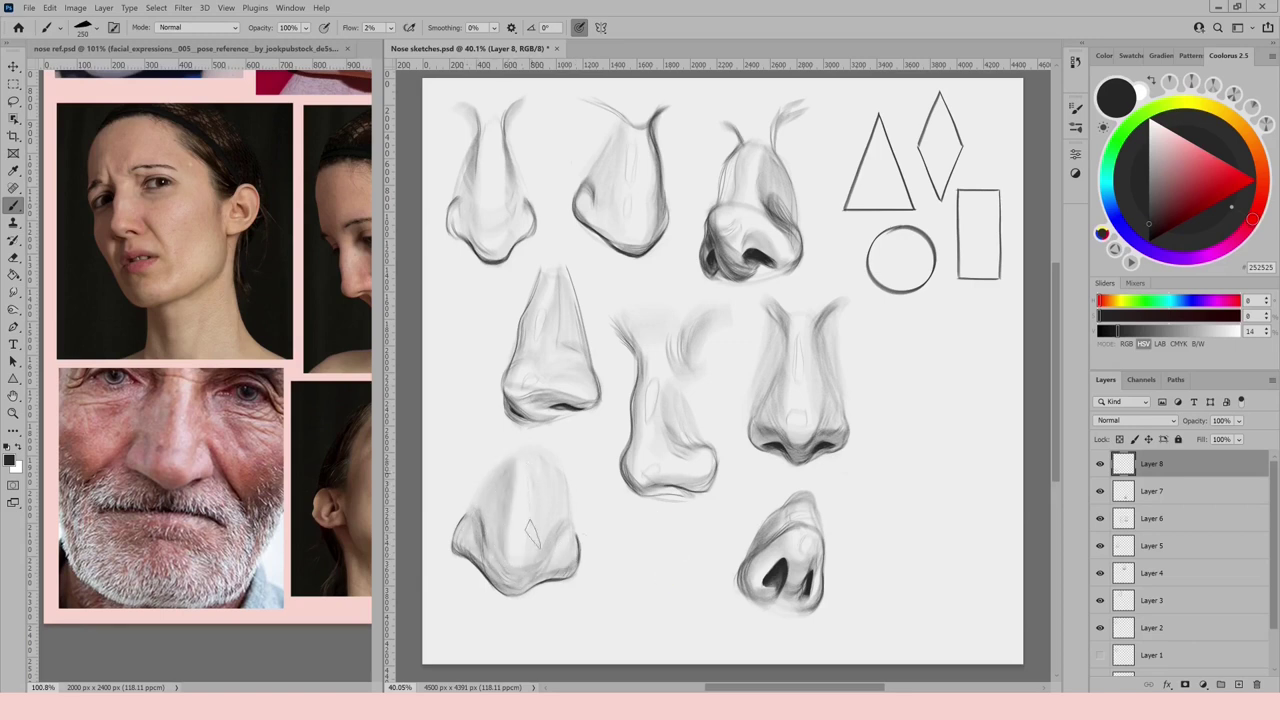
Blend the eighth nose's tones with a soft brush, sampling greys from its bridge, sides and tip.
key(".")
left_click(495, 518, "alt")
left_click(510, 565, "alt")
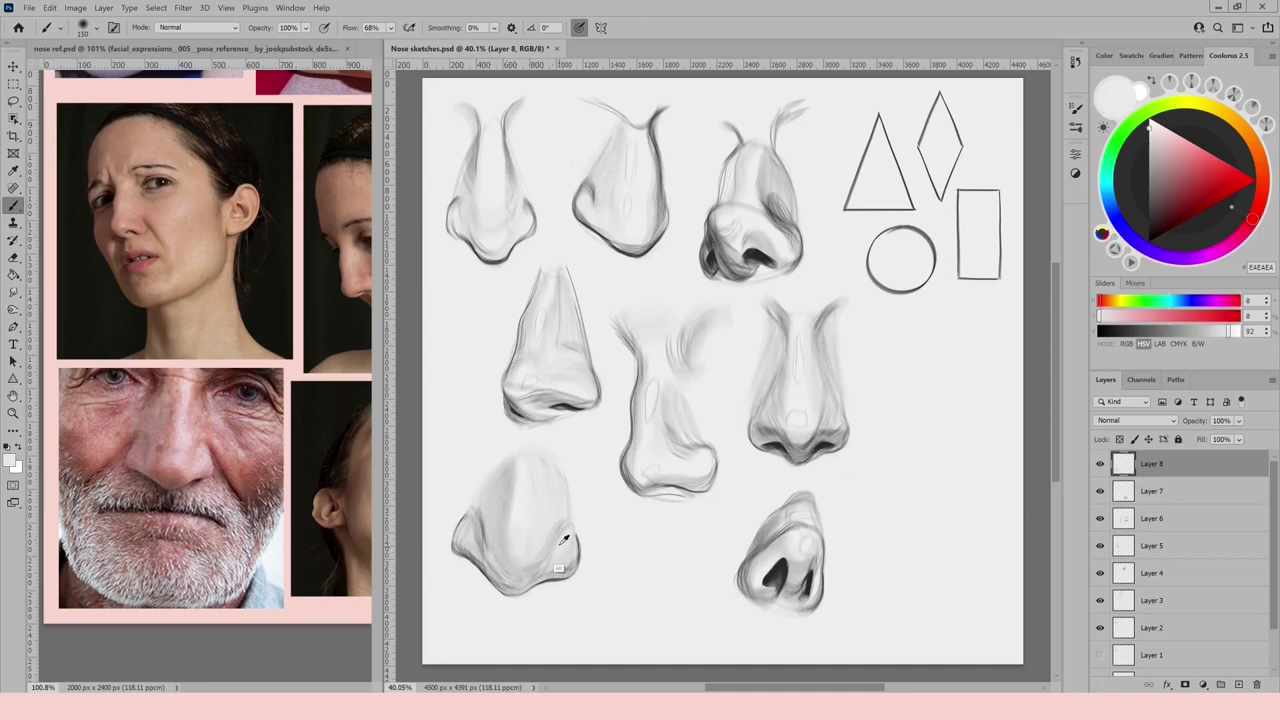
left_click(506, 550, "alt")
left_click(563, 477, "alt")
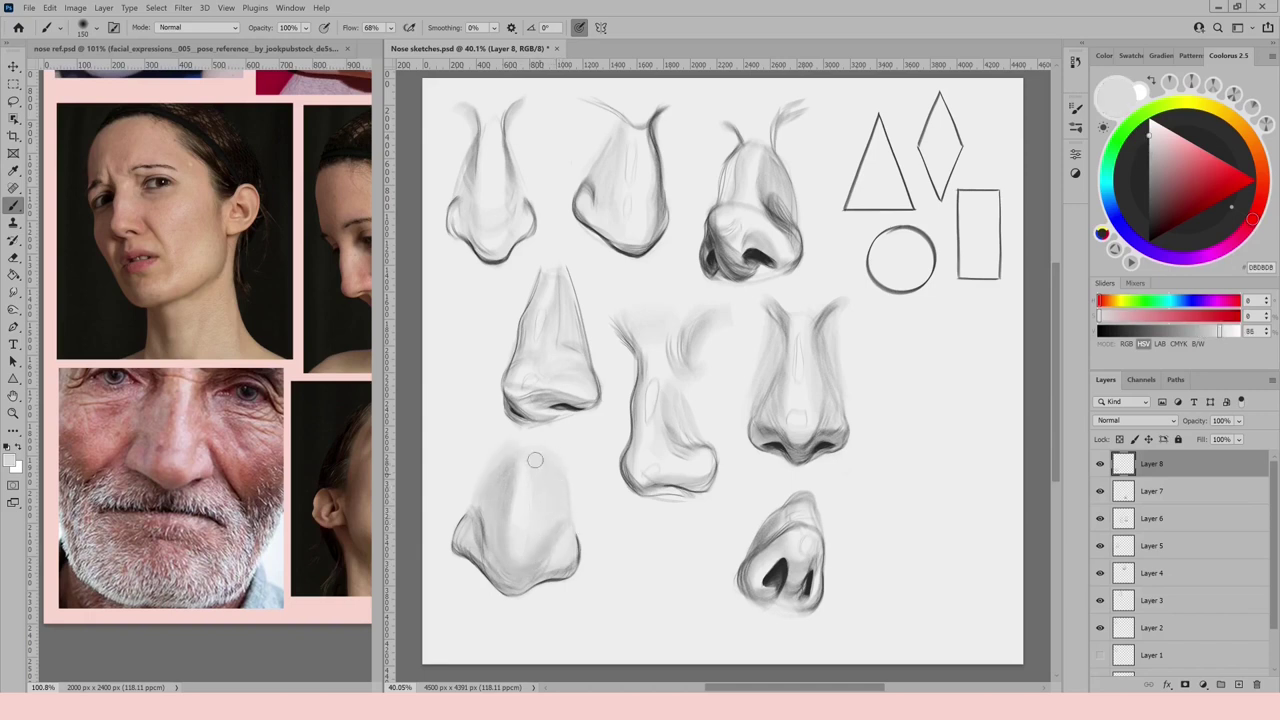
left_click(585, 481, "alt")
Clean up the eighth nose's outer edges with the eraser and sample a dark grey from its lower contour for the brush.
key("e")
left_click_drag(573, 484, 578, 516)
mouse_move(498, 592)
left_mouse_down()
mouse_move(477, 573)
mouse_move(499, 595)
left_mouse_up()
key("b")
left_click(533, 594, "alt")
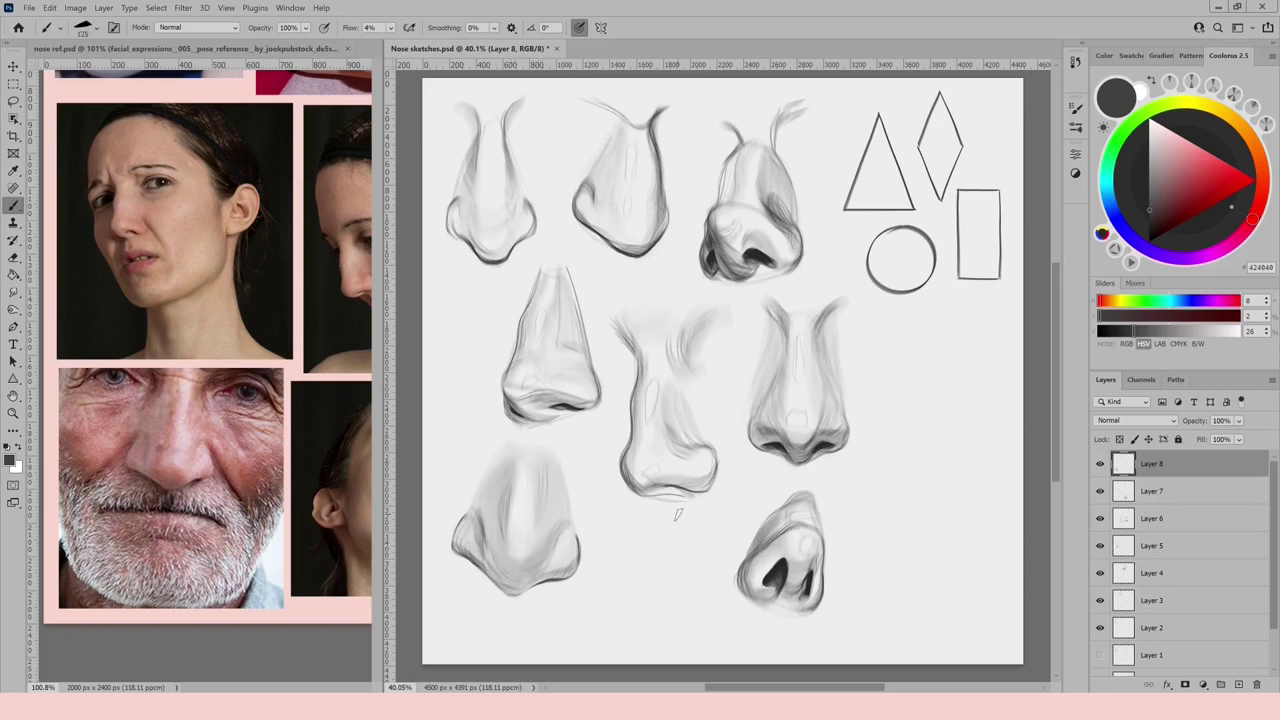
Move the eighth nose beneath the rectangle and circle shapes, bring the frontal women's photos into view, and add a new layer.
key("v")
mouse_move(521, 550)
left_mouse_down()
mouse_move(680, 556)
mouse_move(927, 475)
mouse_move(930, 504)
left_mouse_up()
key("ctrl+t")
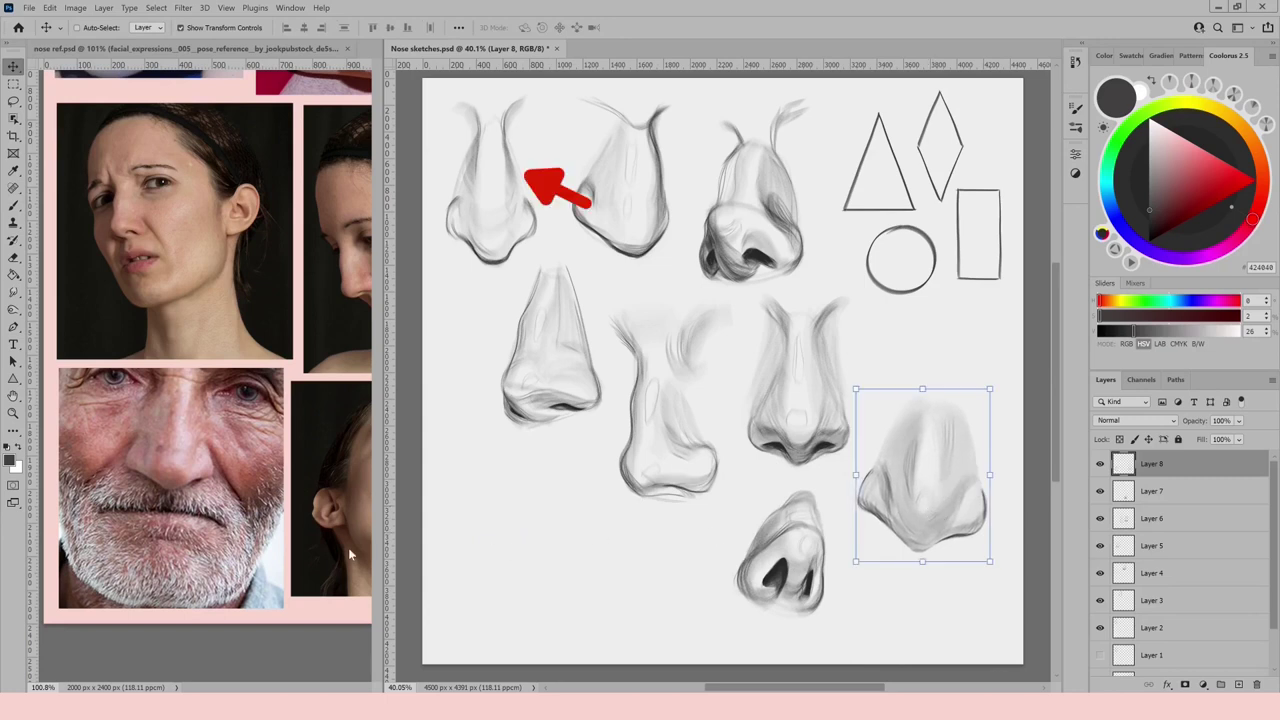
left_click(345, 545)
mouse_move(340, 541)
left_mouse_down()
mouse_move(100, 546)
mouse_move(258, 561)
mouse_move(190, 563)
left_mouse_up()
left_click(513, 472)
key("ctrl+shift+alt+n")
Sketch an egg-shaped guide with an inner triangle for the ninth nose and mark its lower contour, using an 80 px brush.
key("b")
mouse_move(511, 476)
left_mouse_down()
mouse_move(474, 589)
mouse_move(531, 604)
mouse_move(562, 594)
mouse_move(562, 543)
mouse_move(525, 471)
mouse_move(479, 515)
mouse_move(478, 590)
left_mouse_up()
left_click_drag(560, 565, 529, 464)
key("bracketleft")
key("bracketleft")
key("bracketleft")
left_click_drag(471, 563, 479, 590)
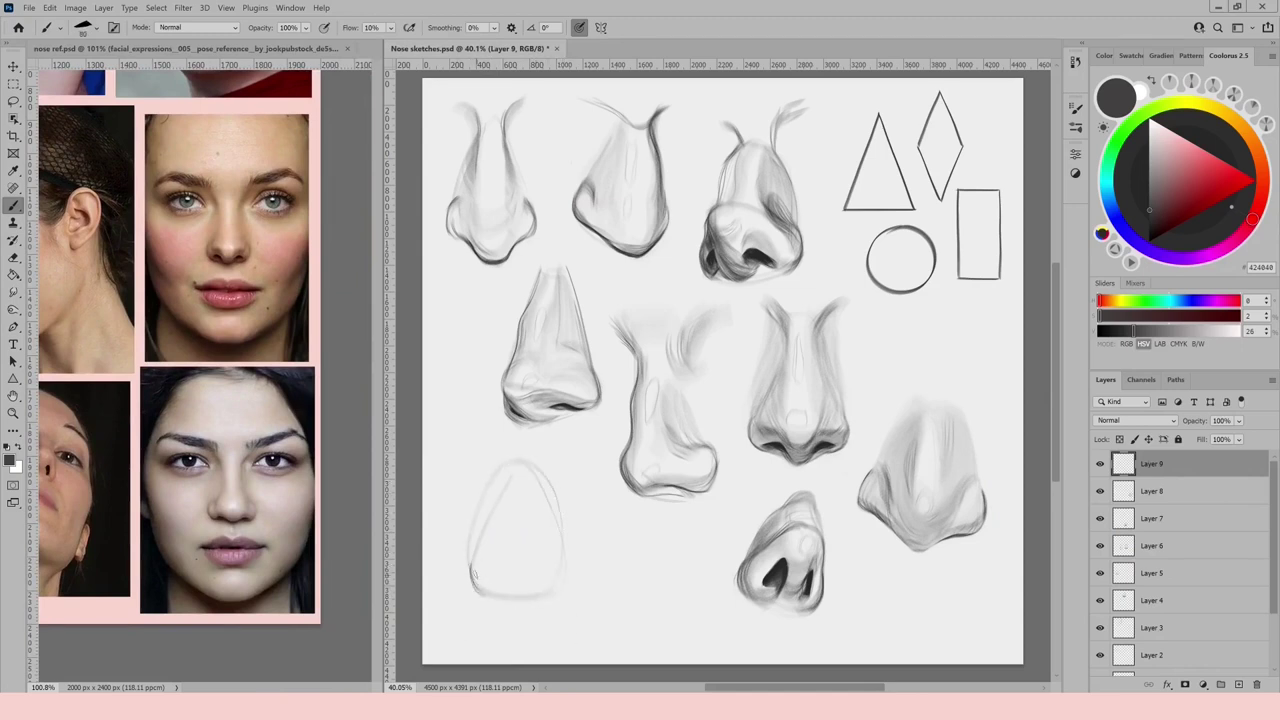
mouse_move(560, 562)
left_mouse_down()
mouse_move(543, 592)
mouse_move(487, 589)
mouse_move(525, 598)
mouse_move(563, 581)
left_mouse_up()
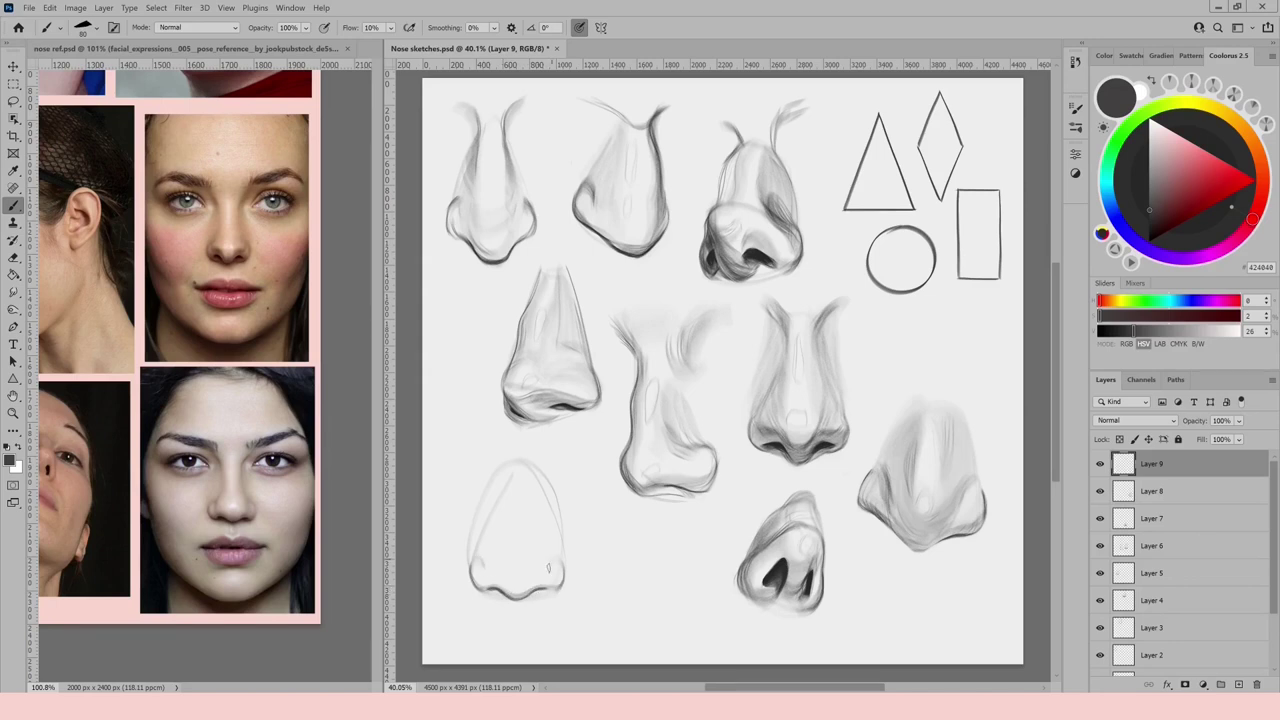
Draw the ninth nose's bridge lines curving out at the root, its wing contours and its rounded tip.
left_click_drag(500, 476, 484, 570)
left_click_drag(482, 467, 502, 500)
left_click_drag(549, 562, 538, 587)
left_click_drag(526, 493, 556, 528)
left_click_drag(537, 583, 514, 590)
left_click_drag(532, 532, 546, 567)
mouse_move(493, 540)
left_mouse_down()
mouse_move(483, 574)
mouse_move(560, 587)
left_mouse_up()
Start shading both sides of the ninth nose's bridge using a 250 px brush at 3% flow.
key("]")
key("]")
key("]")
key("]")
key("]")
key("]")
key("]")
key("shift+0")
key("shift+3")
left_click_drag(535, 494, 546, 562)
left_click_drag(533, 492, 544, 570)
left_click_drag(496, 483, 488, 530)
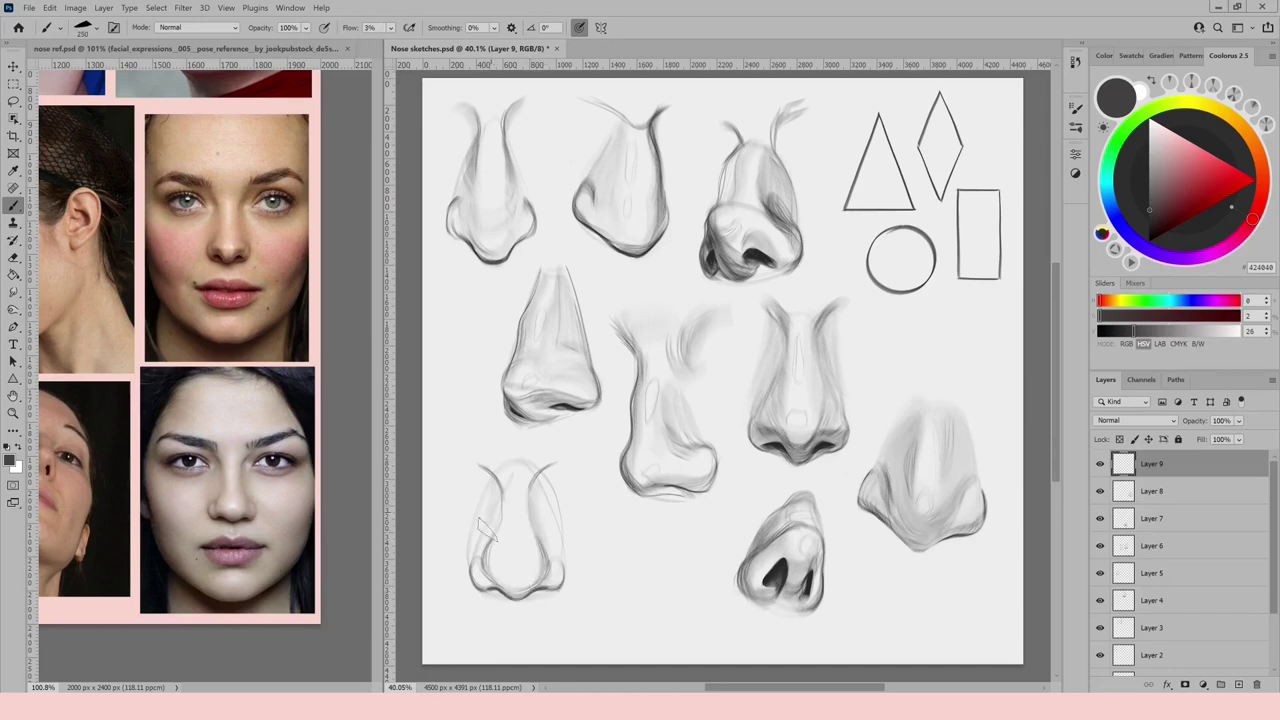
Deepen the ninth nose's sides, tip and root shading, then darken its underside with a smaller brush and set the flow to 33%.
mouse_move(497, 486)
left_mouse_down()
mouse_move(481, 580)
mouse_move(550, 572)
mouse_move(545, 560)
left_mouse_up()
mouse_move(503, 488)
left_mouse_down()
mouse_move(505, 587)
mouse_move(528, 488)
mouse_move(543, 552)
left_mouse_up()
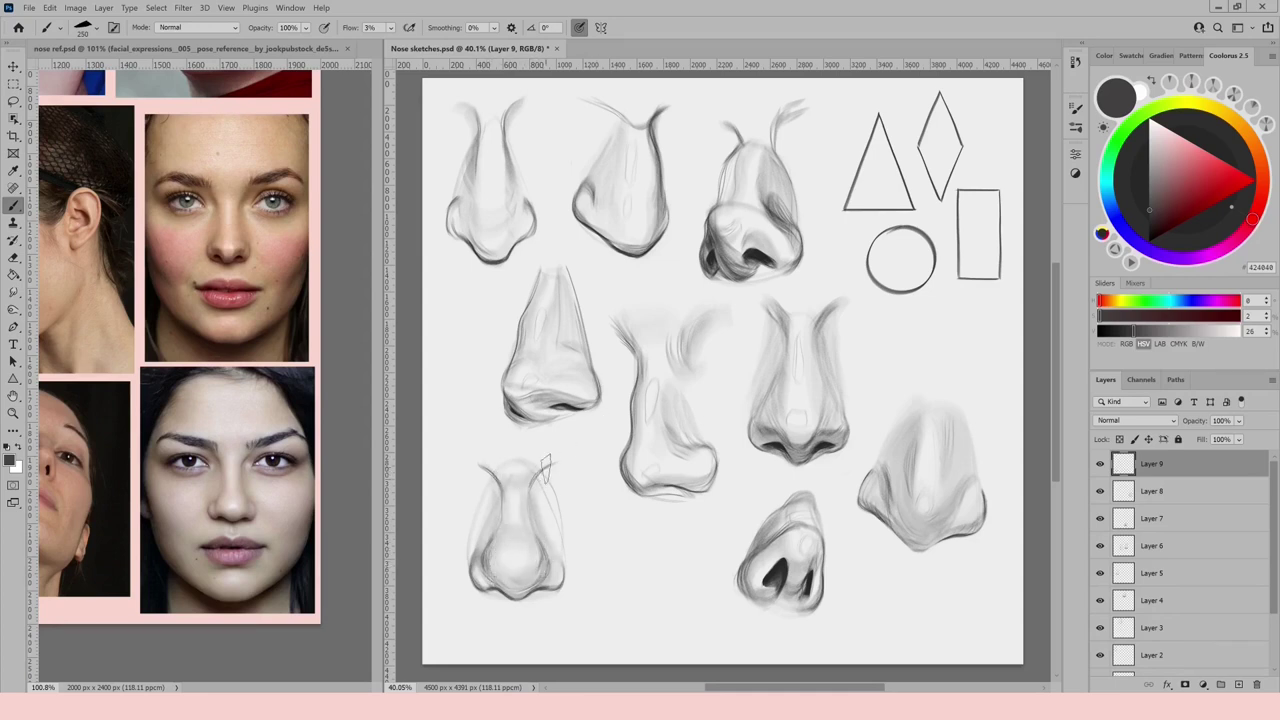
left_click_drag(486, 455, 560, 454)
key("[")
key("[")
key("[")
key("[")
left_click_drag(498, 599, 537, 597)
key("shift+3")
key("shift+3")
key("bracketleft")
key("bracketleft")
key("bracketleft")
key("bracketleft")
key("bracketleft")
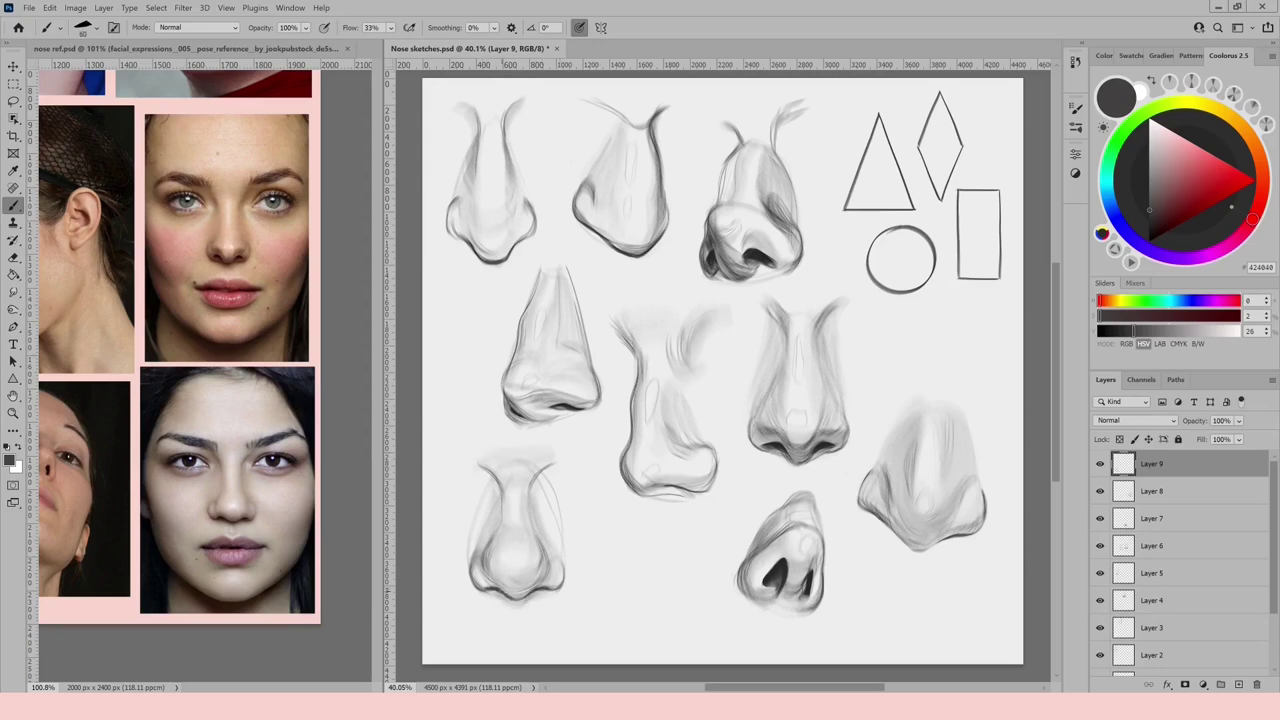
Nudge the ninth nose slightly, add a new layer, and prepare a smaller brush.
key("v")
left_click_drag(534, 557, 549, 566)
left_click(628, 570)
key("ctrl+shift+alt+n")
key("b")
key("bracketleft")
key("bracketleft")
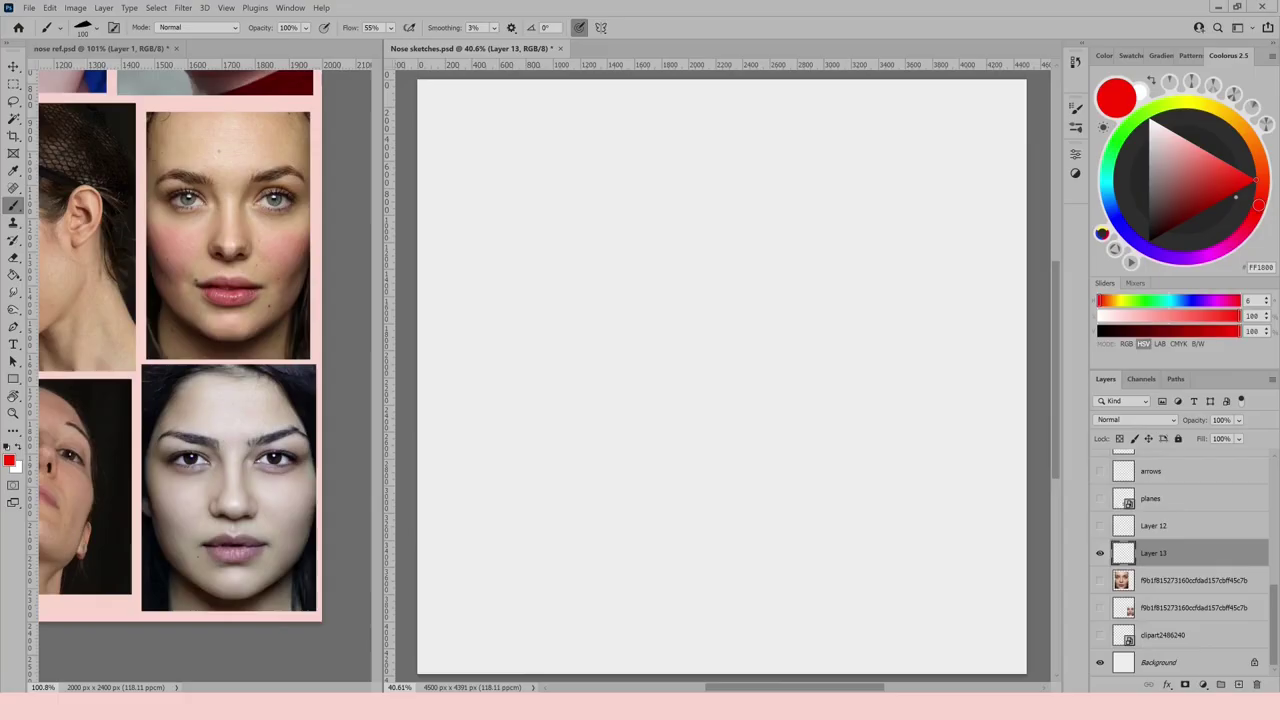
Show the large face photo, outline the nose's wings in red, and label them "WINGS" with an arrow.
left_click(1100, 581)
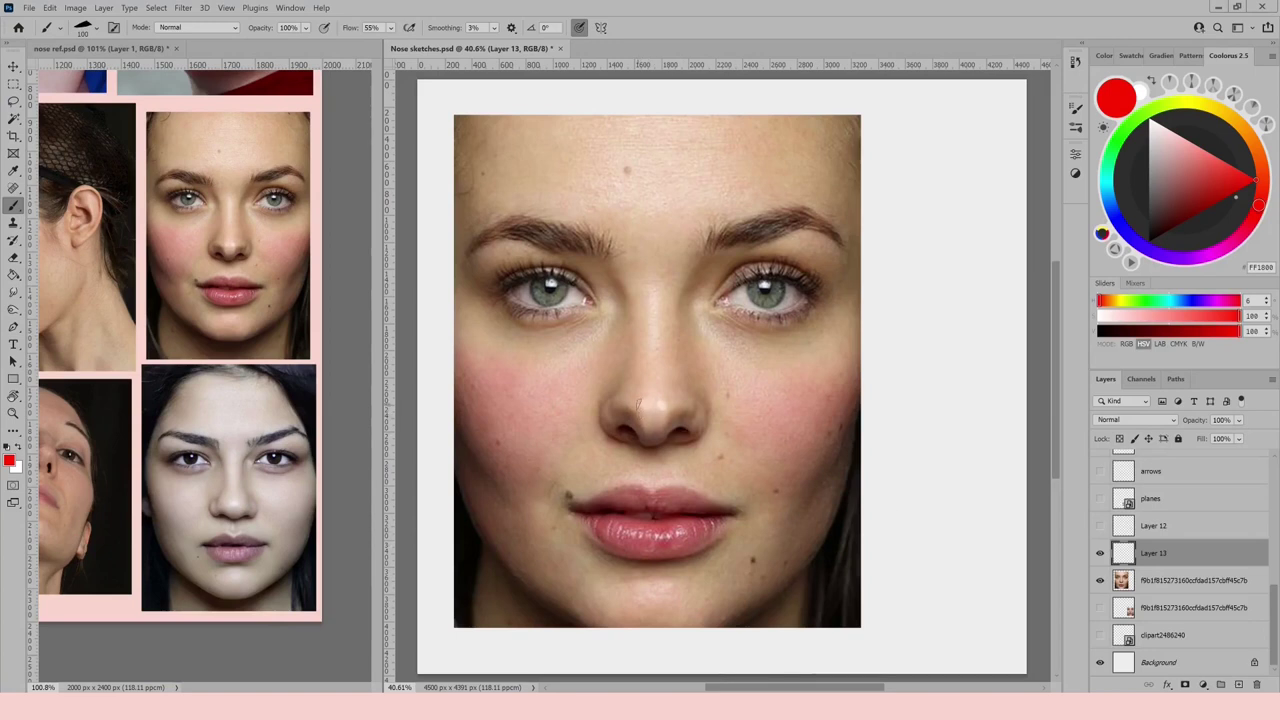
left_click_drag(604, 399, 602, 407)
mouse_move(599, 421)
left_mouse_down()
mouse_move(510, 444)
mouse_move(535, 428)
left_mouse_up()
left_click_drag(549, 429, 546, 437)
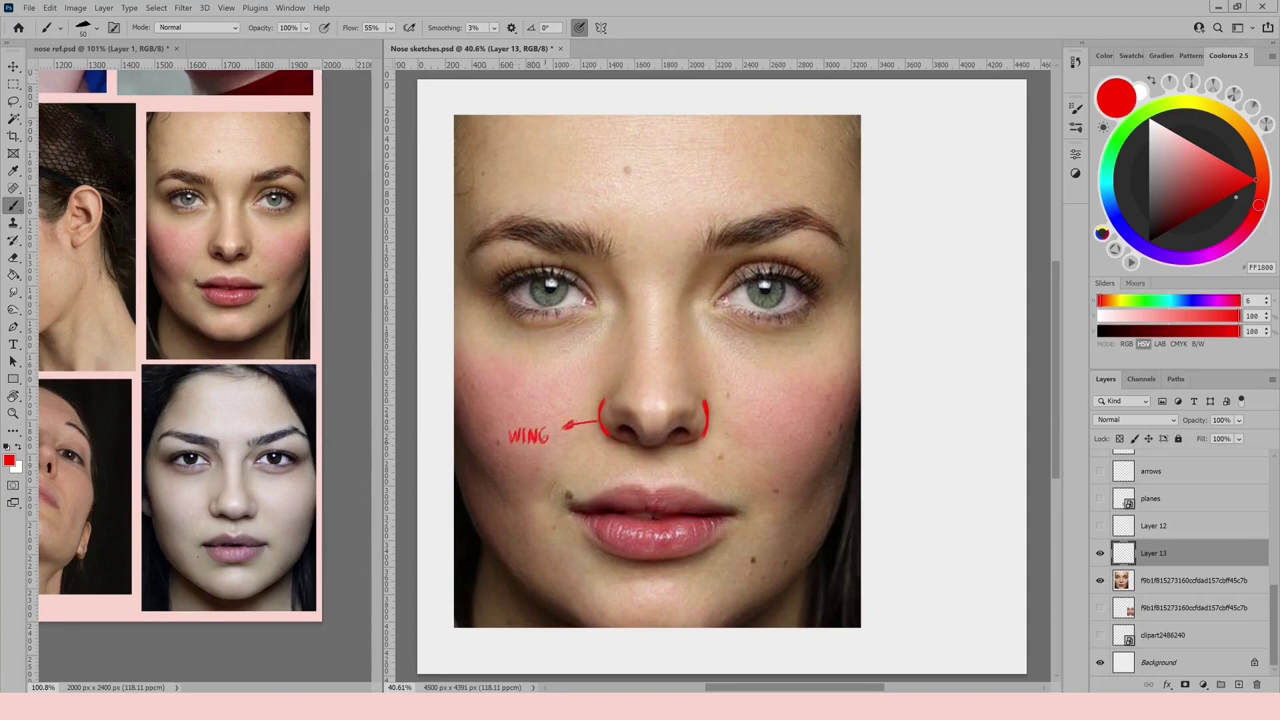
Outline the septum and nostrils in red and label them "SEPTUM" and "NOSTRILS" with arrows.
left_click_drag(640, 434, 658, 449)
mouse_move(658, 448)
left_mouse_down()
mouse_move(681, 476)
mouse_move(748, 461)
mouse_move(770, 478)
left_mouse_up()
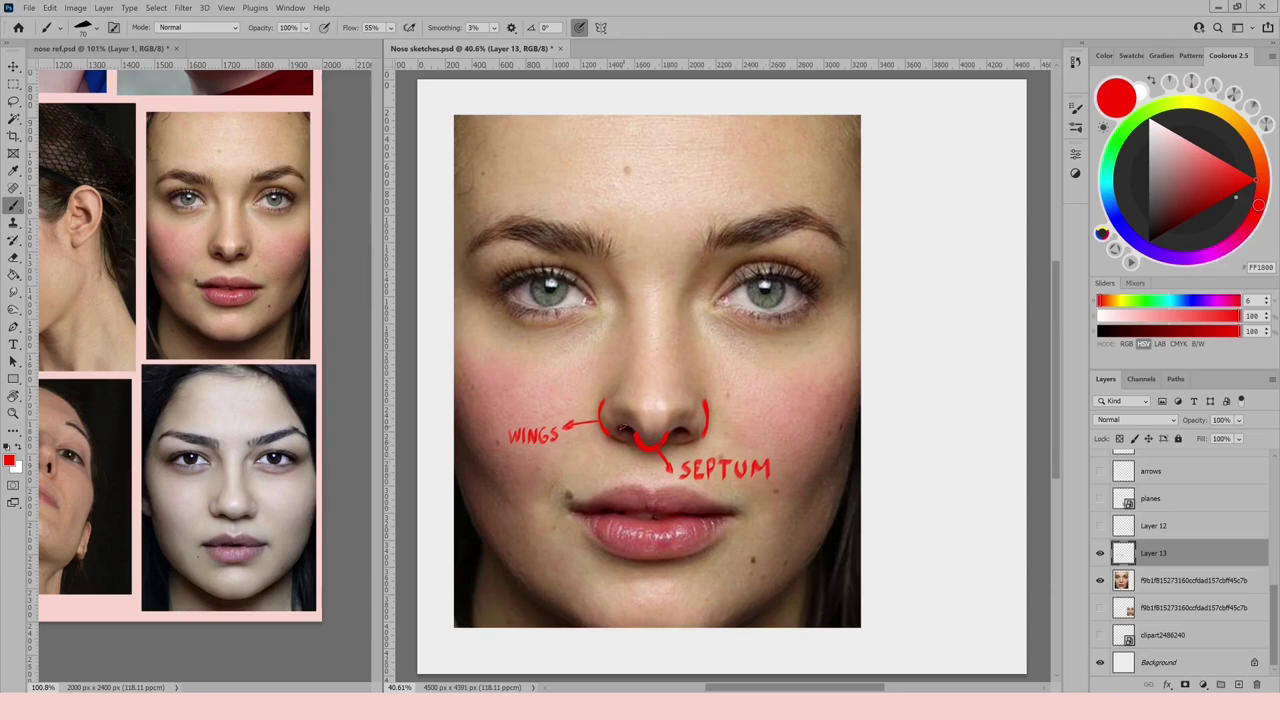
left_click_drag(668, 436, 690, 428)
left_click_drag(587, 482, 621, 477)
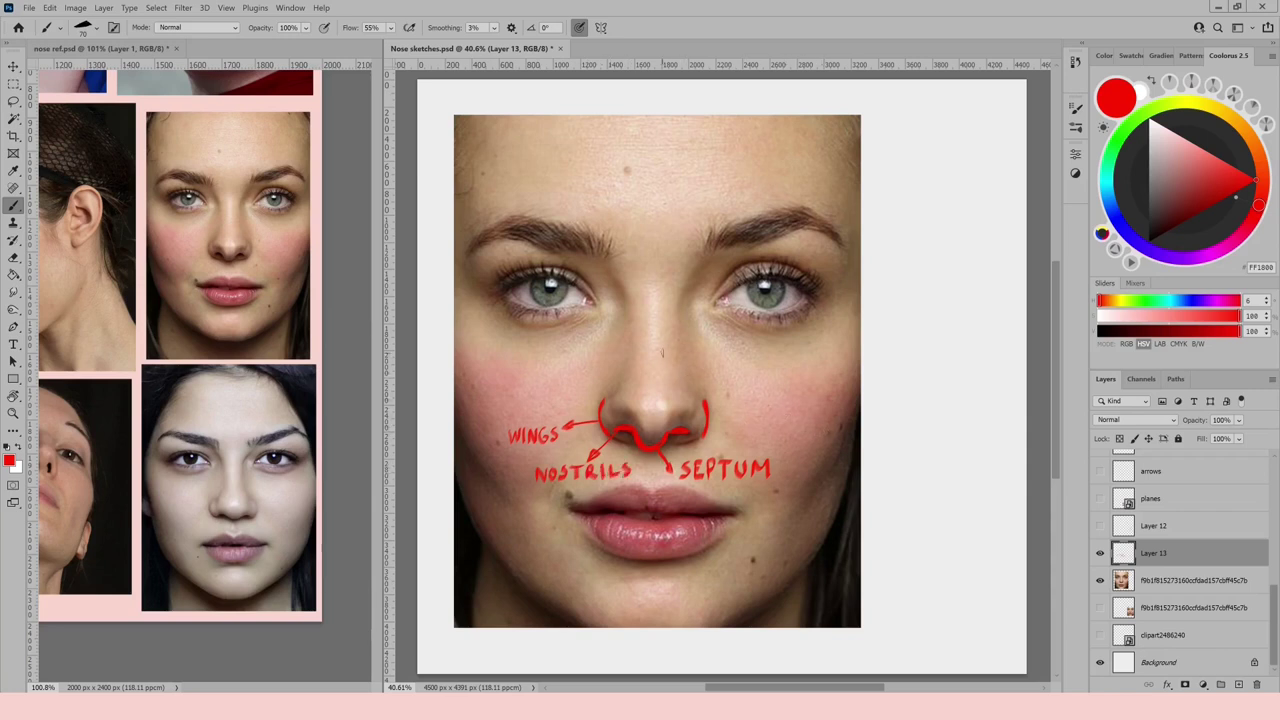
Outline the nose's tip and bridge in red and label them "TIP" and "BRIDGE" with arrows.
left_click_drag(630, 400, 740, 386)
mouse_move(729, 382)
left_mouse_down()
mouse_move(740, 387)
mouse_move(730, 395)
mouse_move(771, 398)
left_mouse_up()
left_click_drag(772, 383, 774, 392)
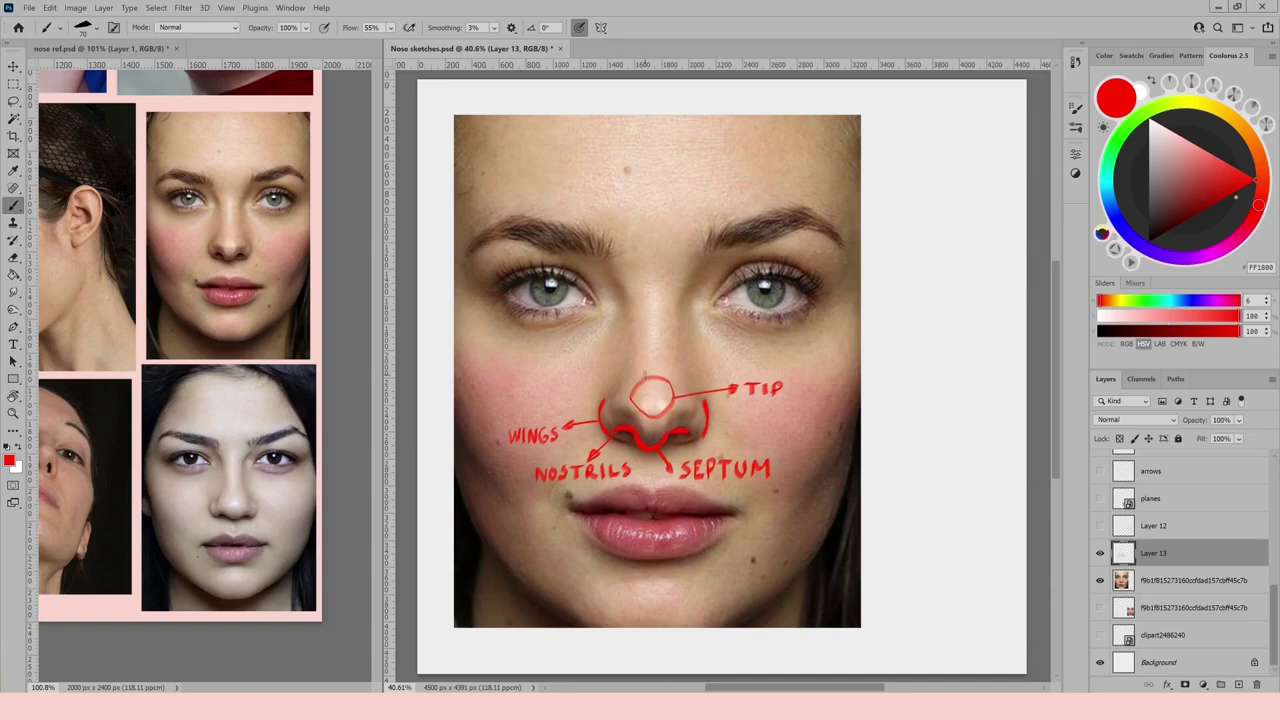
mouse_move(660, 376)
left_mouse_down()
mouse_move(662, 290)
mouse_move(642, 314)
mouse_move(666, 350)
mouse_move(658, 283)
left_mouse_up()
left_click_drag(662, 346, 726, 350)
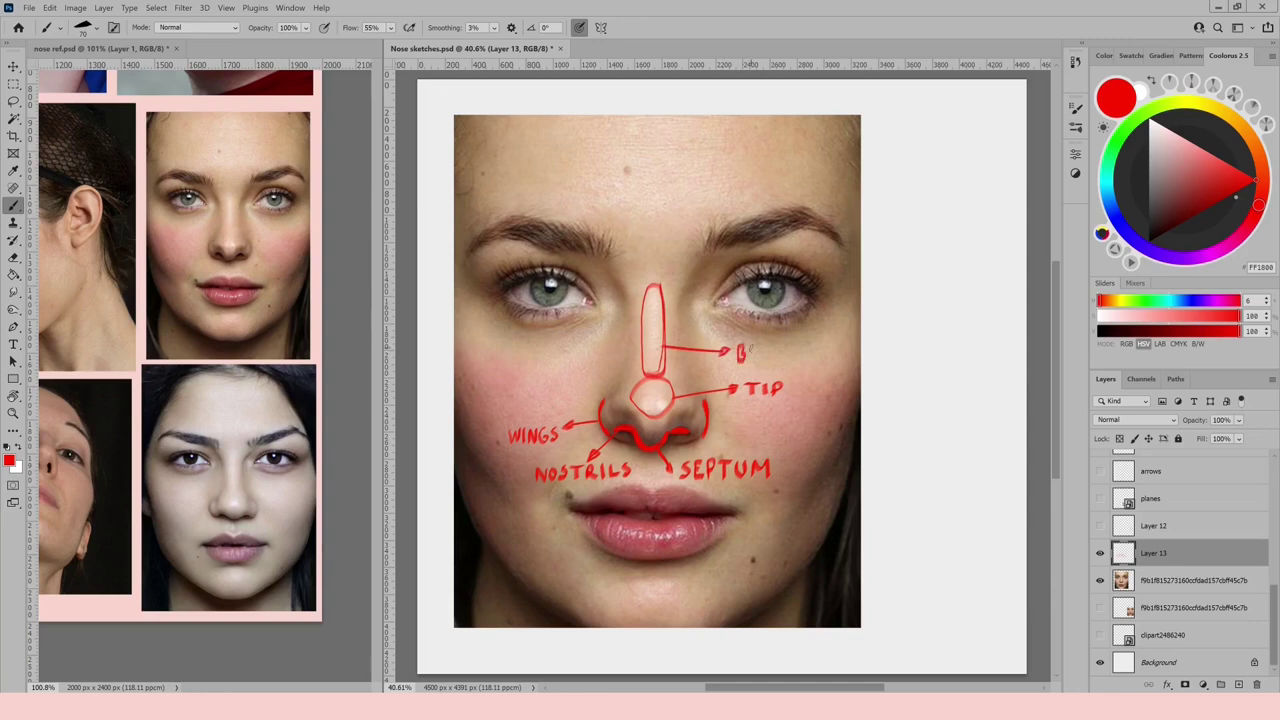
left_click_drag(794, 349, 809, 362)
Outline the nose's side planes and root in red and label them "SIDES" and "ROOT" with arrows.
mouse_move(647, 288)
left_mouse_down()
mouse_move(612, 318)
mouse_move(605, 400)
mouse_move(707, 348)
mouse_move(690, 399)
mouse_move(665, 376)
left_mouse_up()
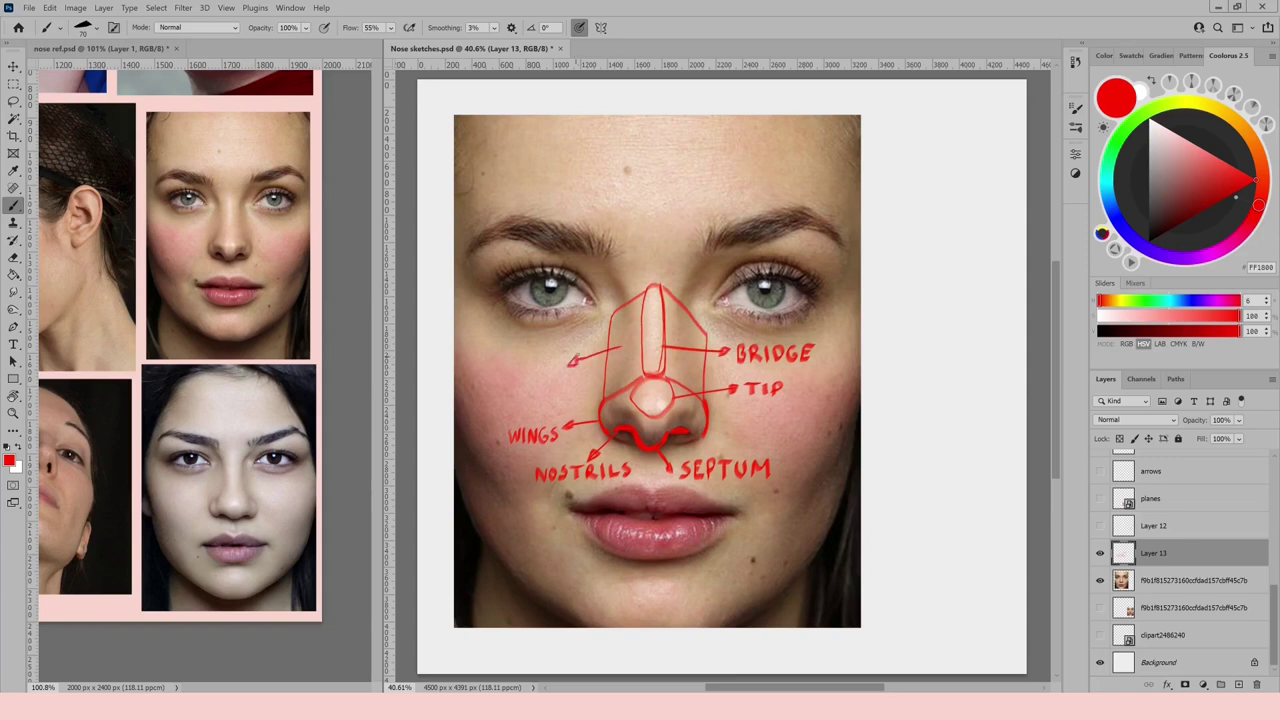
left_click_drag(526, 372, 511, 384)
mouse_move(527, 372)
left_mouse_down()
mouse_move(527, 385)
mouse_move(561, 383)
left_mouse_up()
mouse_move(632, 288)
left_mouse_down()
mouse_move(704, 236)
mouse_move(680, 292)
left_mouse_up()
mouse_move(660, 250)
left_mouse_down()
mouse_move(692, 198)
mouse_move(716, 198)
mouse_move(723, 182)
left_mouse_up()
left_click_drag(737, 181, 758, 181)
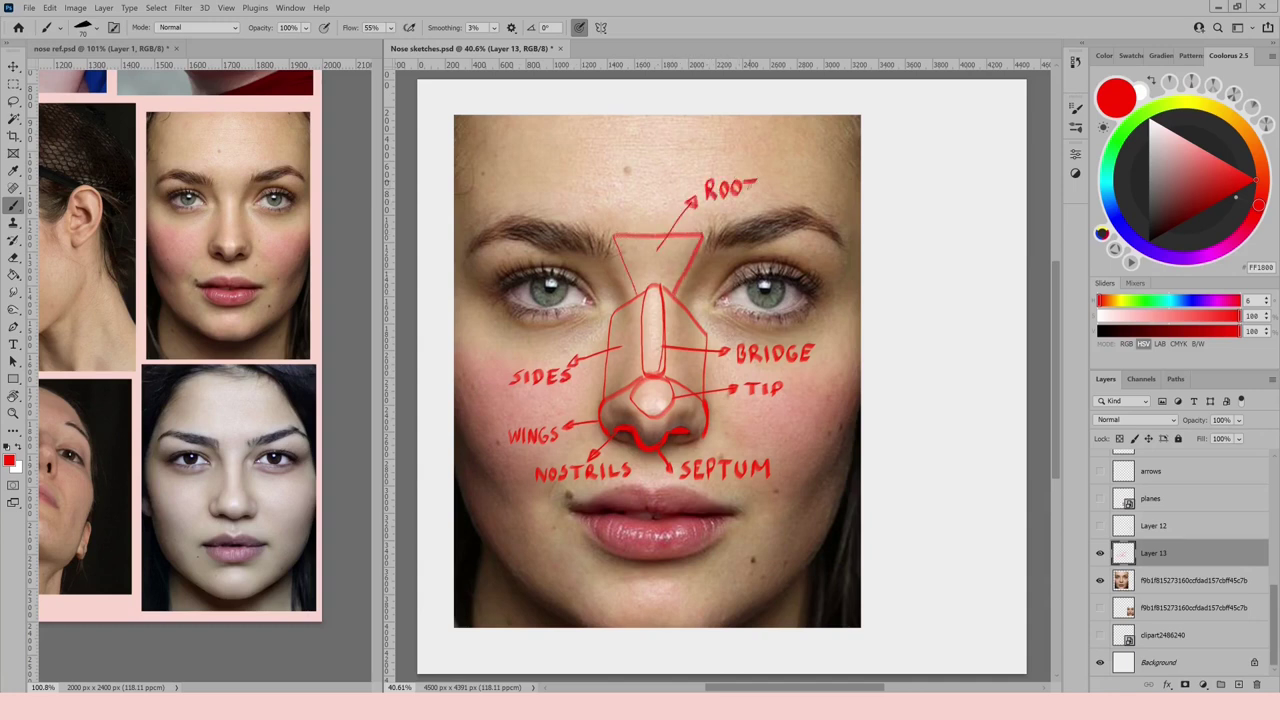
Hide the labelled nose annotations with their photo, and show the clean face photo.
left_click(1100, 553)
left_click(1100, 582)
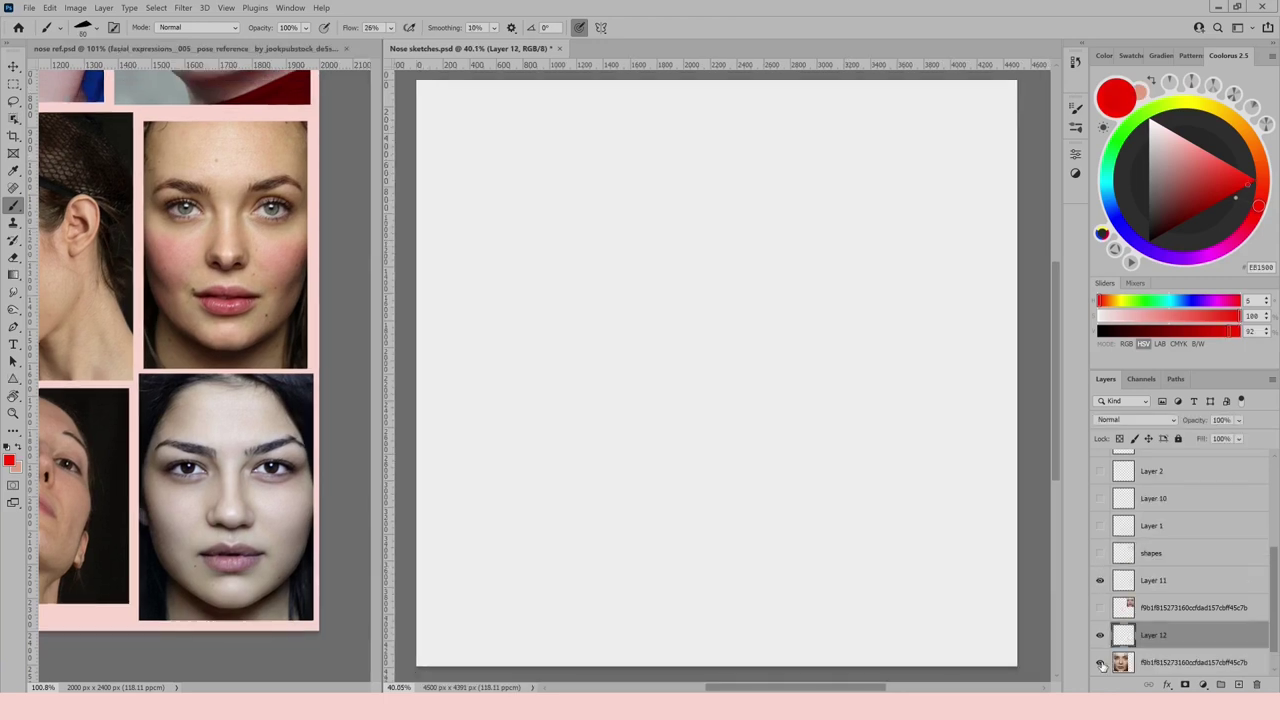
left_click(1100, 662)
Outline the nose's root, bridge, side and lower planes in red over the face photo.
mouse_move(618, 263)
left_mouse_down()
mouse_move(663, 261)
mouse_move(664, 392)
mouse_move(606, 390)
mouse_move(593, 207)
mouse_move(684, 205)
mouse_move(661, 262)
mouse_move(676, 275)
mouse_move(696, 245)
mouse_move(674, 273)
mouse_move(579, 242)
mouse_move(689, 387)
left_mouse_up()
key("ctrl+z")
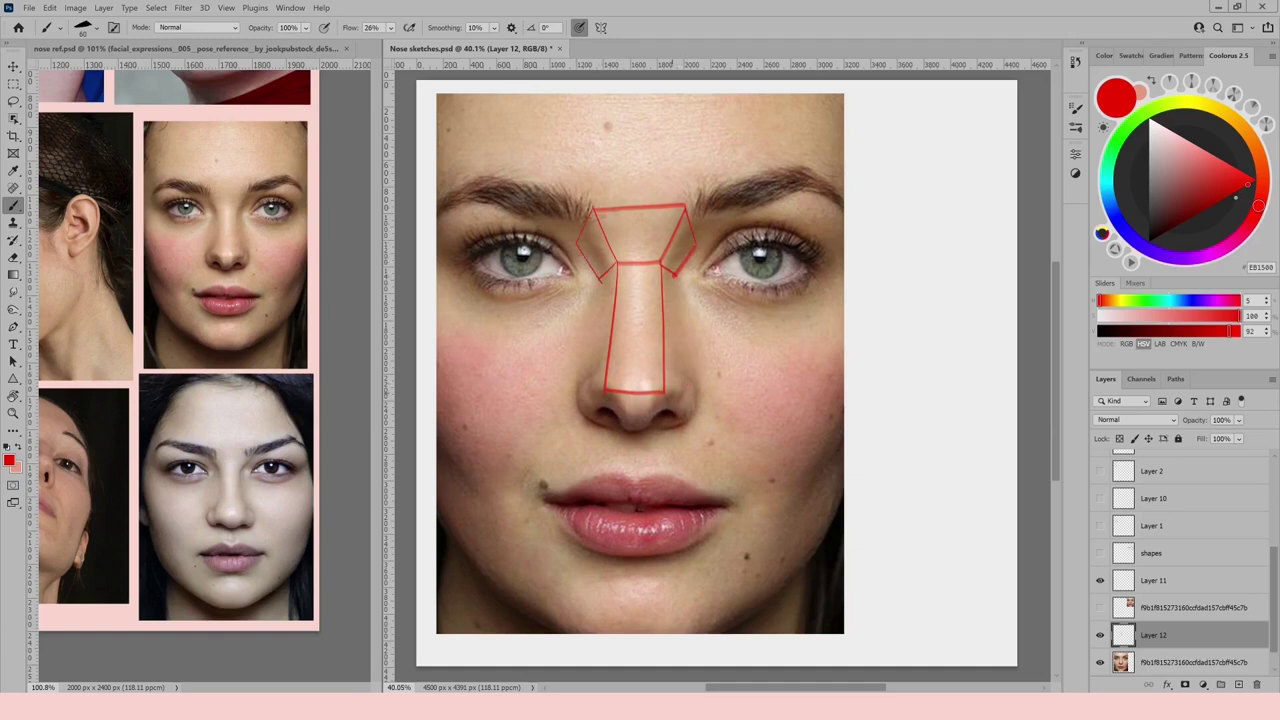
left_click_drag(680, 292, 692, 413)
left_click_drag(600, 278, 578, 405)
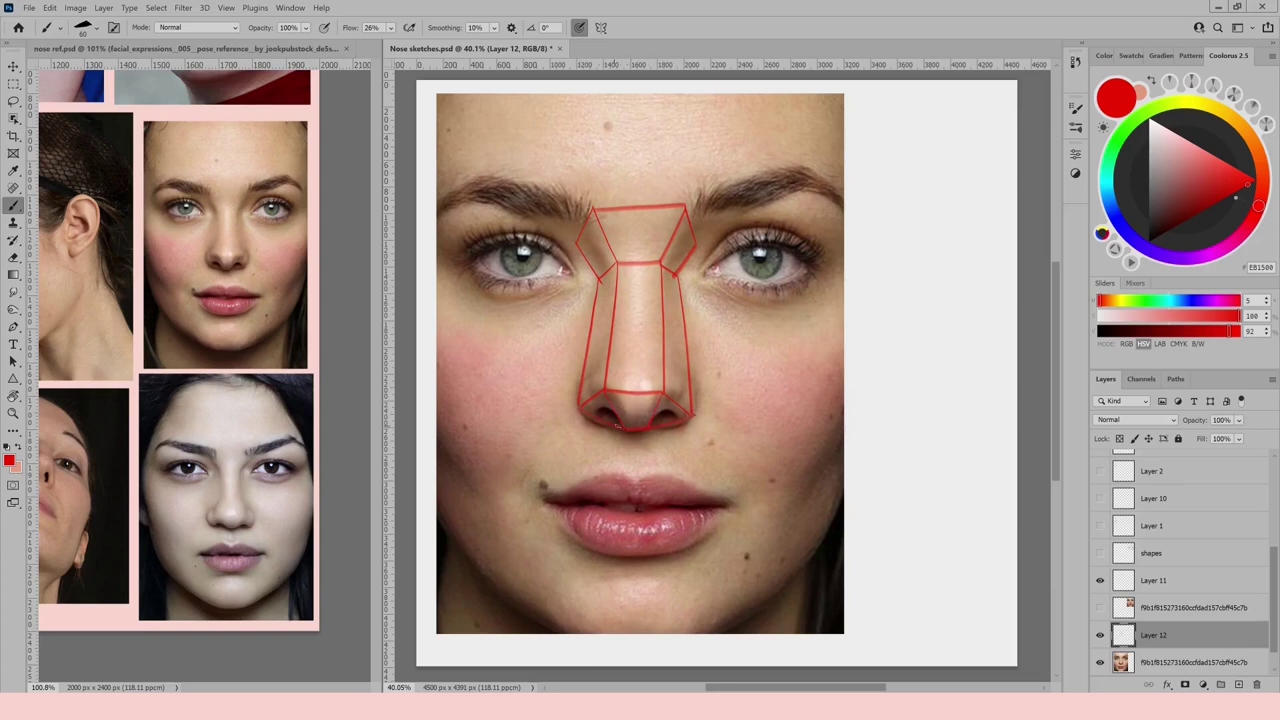
Draw red arrows pointing outward from the side, lower and root planes on a new layer, and hide that layer.
left_click(1239, 685)
left_click_drag(681, 347, 720, 344)
left_click_drag(718, 339, 724, 344)
left_click_drag(592, 341, 548, 343)
left_click_drag(637, 438, 637, 465)
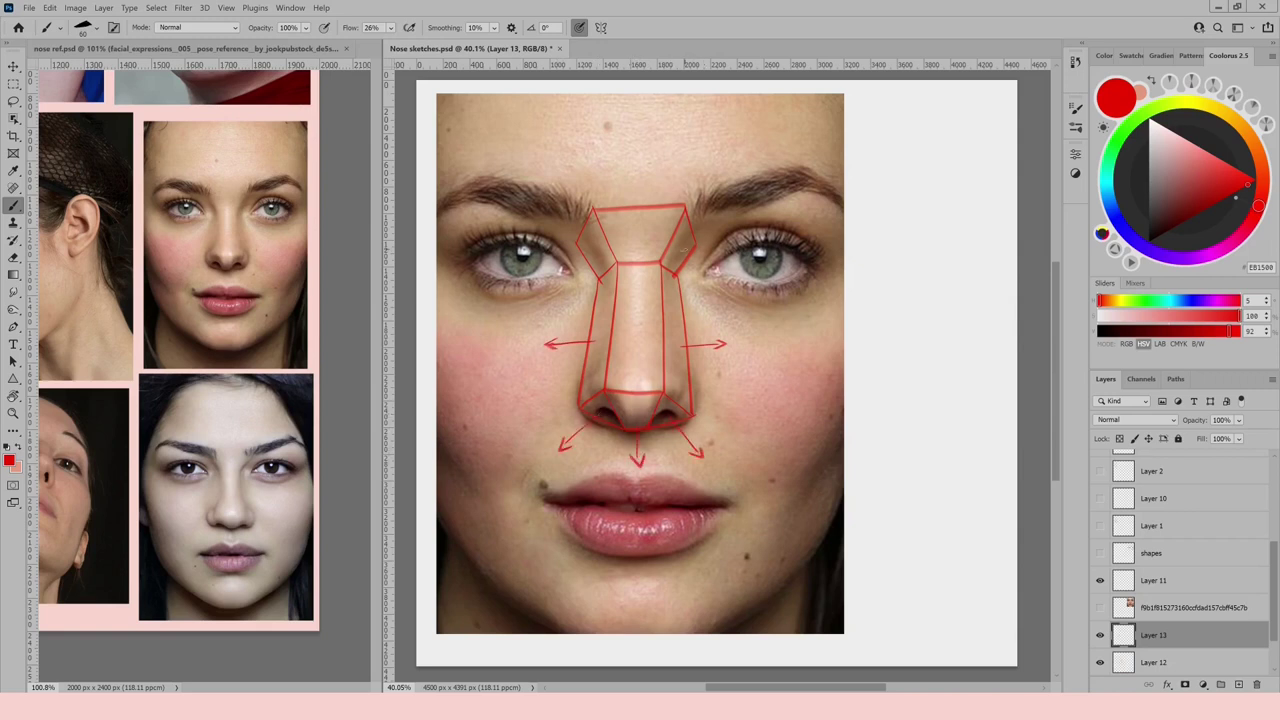
left_click_drag(698, 252, 738, 270)
left_click_drag(596, 250, 540, 292)
left_click(1101, 636)
Duplicate the plane outline layer and hide the planes reference diagrams.
left_click_drag(1150, 662, 1240, 685)
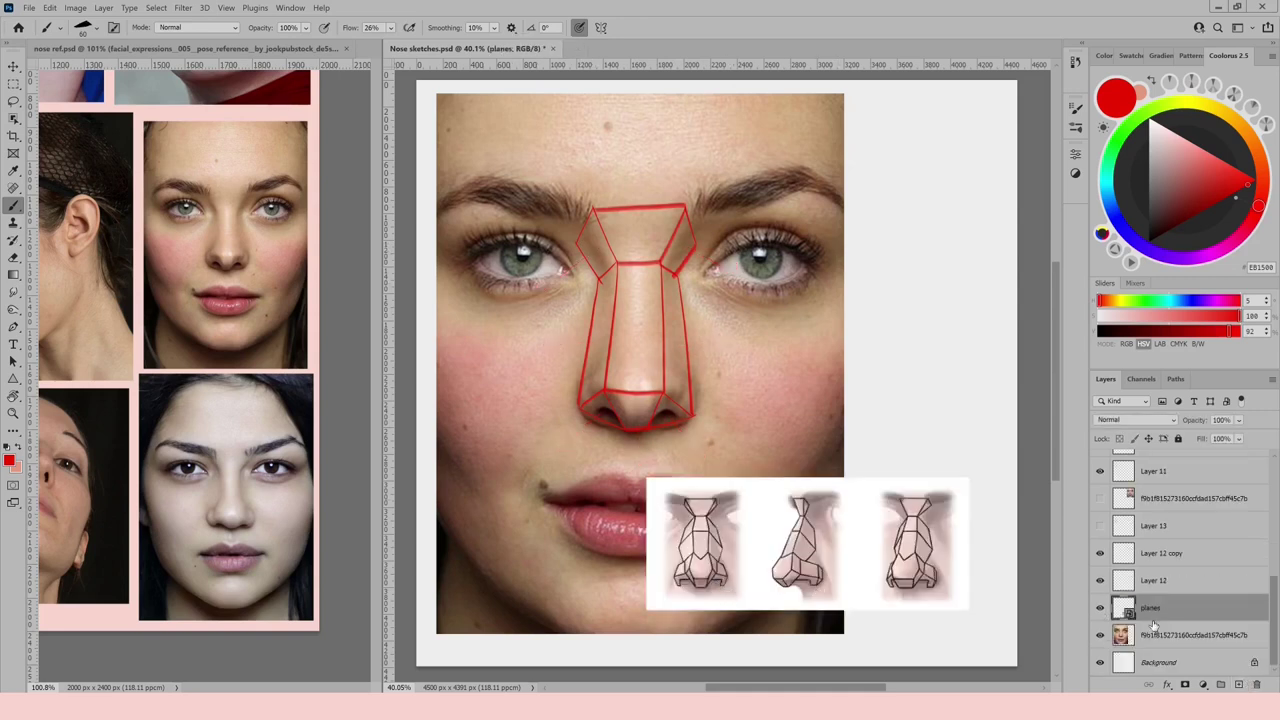
left_click(1172, 585)
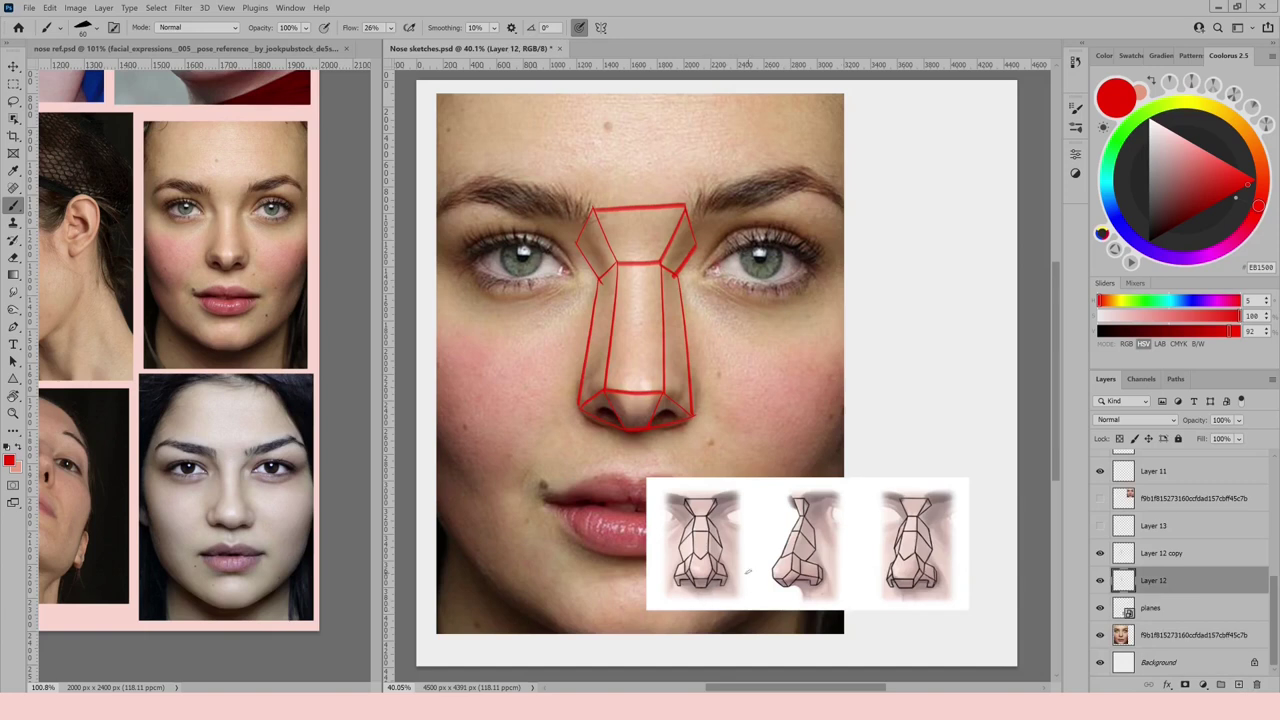
left_click(1100, 608)
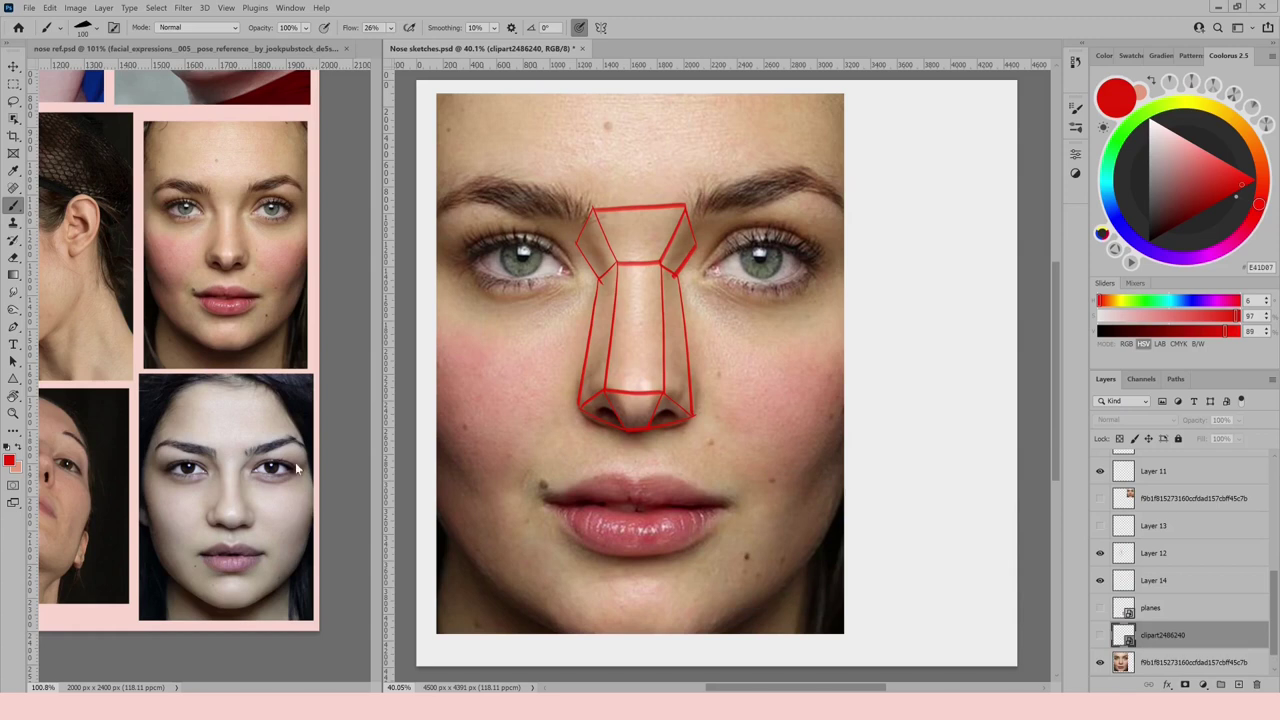
Show the light bulb clipart and, on a new layer, sketch red bulbs with rays over the right eyebrow and left cheek.
left_click(1101, 636)
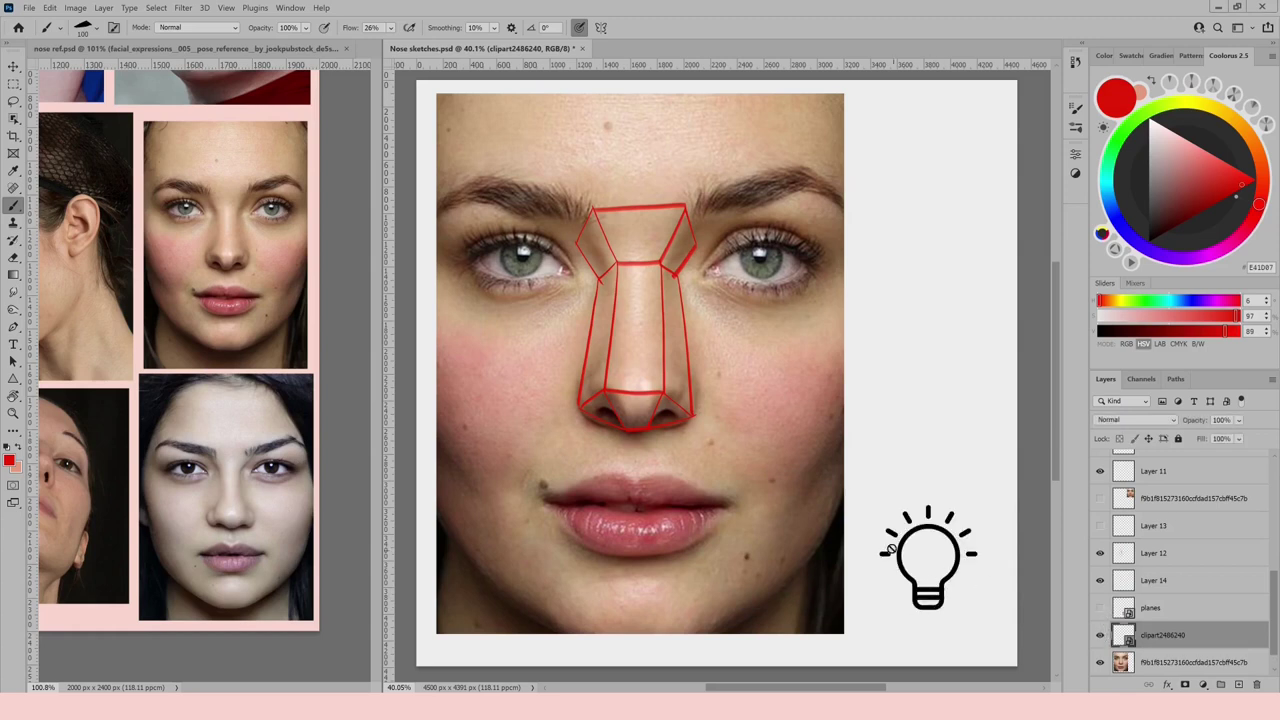
left_click(1239, 684)
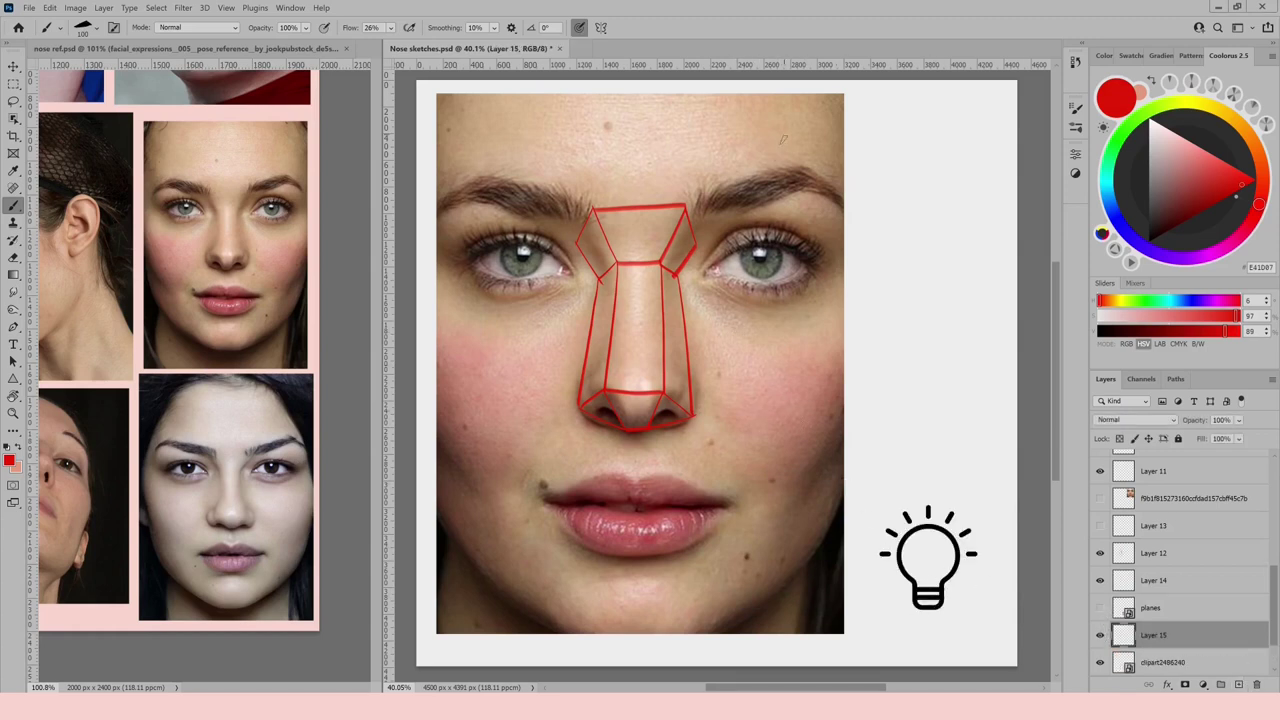
mouse_move(786, 147)
left_mouse_down()
mouse_move(746, 186)
mouse_move(795, 152)
left_mouse_up()
mouse_move(487, 441)
left_mouse_down()
mouse_move(500, 454)
mouse_move(476, 460)
left_mouse_up()
left_click_drag(515, 404, 527, 394)
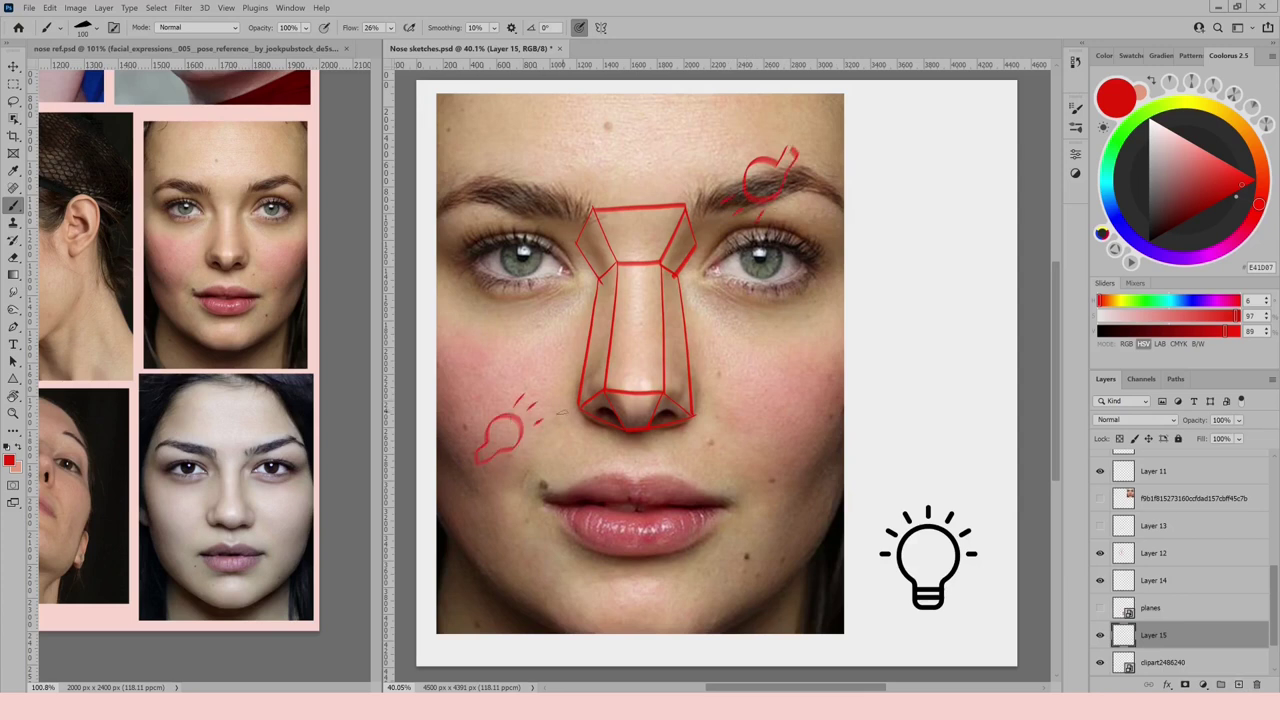
Sketch a third red bulb with rays on the right cheek, and hide the bulb sketch layer.
mouse_move(778, 403)
left_mouse_down()
mouse_move(753, 427)
mouse_move(790, 439)
mouse_move(780, 419)
mouse_move(728, 396)
left_mouse_up()
left_click_drag(728, 380, 737, 388)
left_click(1100, 635)
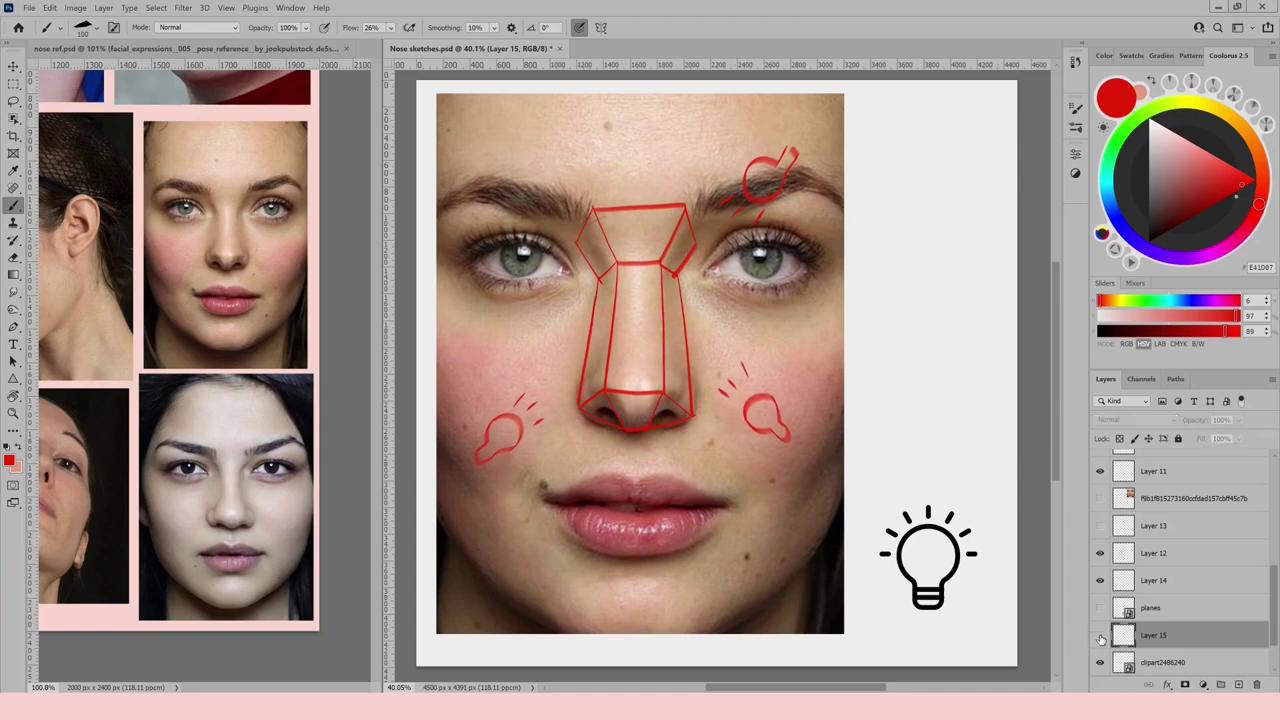
Sketch a red light bulb with downward rays on the forehead above the nose on a new layer.
left_click(1241, 686)
mouse_move(621, 128)
left_mouse_down()
mouse_move(636, 128)
mouse_move(645, 158)
mouse_move(620, 128)
mouse_move(618, 186)
left_mouse_up()
left_click_drag(632, 169, 630, 186)
left_click_drag(652, 162, 647, 180)
Select the nose plane outline with the Polygonal Lasso, tracing from the root around the sides and underside.
left_click_drag(14, 101, 97, 110)
left_click(576, 244)
left_click(594, 208)
left_click(685, 205)
left_click(695, 245)
left_click(675, 276)
left_click(692, 415)
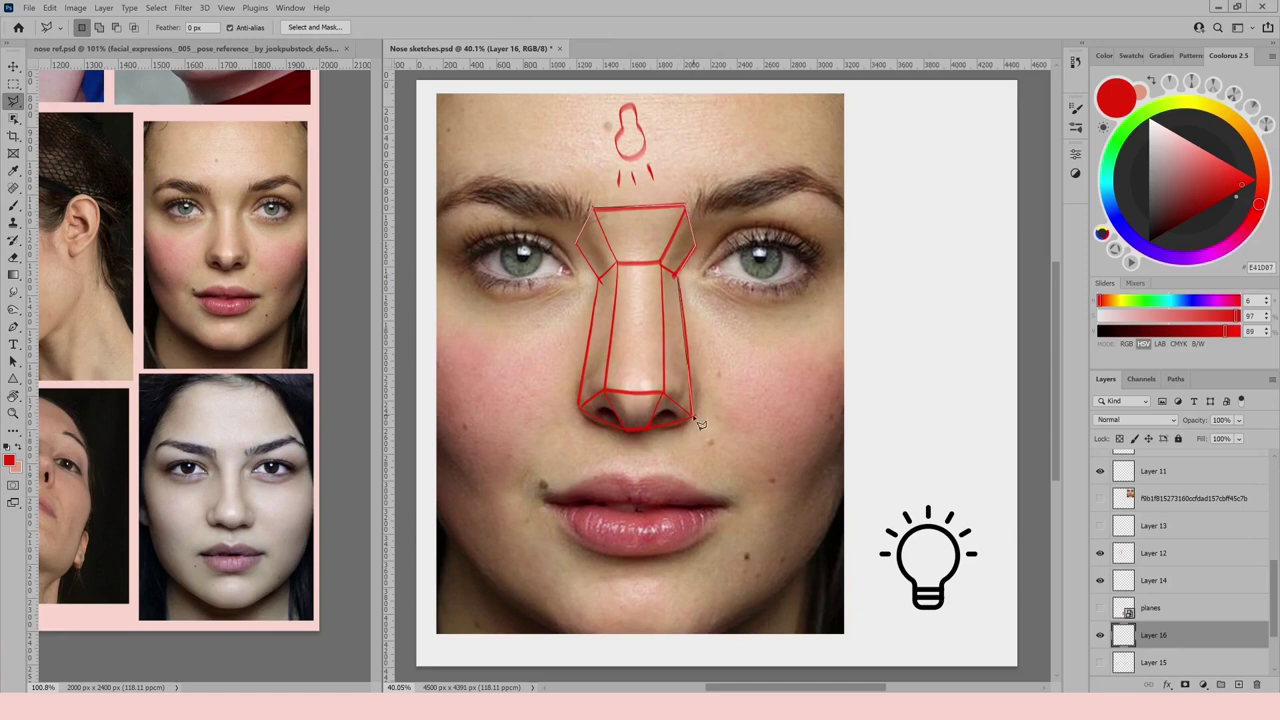
left_click(629, 430)
left_click(578, 407)
left_click(599, 279)
left_click(576, 244)
On a new layer, shade the nose planes red for top lighting, darkest on the underside and root corners and lighter on the sides and root.
key("b")
left_click(1238, 685)
mouse_move(586, 409)
left_mouse_down()
mouse_move(634, 414)
mouse_move(613, 426)
mouse_move(685, 415)
mouse_move(608, 396)
mouse_move(594, 407)
mouse_move(676, 413)
mouse_move(659, 397)
mouse_move(618, 426)
mouse_move(683, 413)
left_mouse_up()
mouse_move(684, 218)
left_mouse_down()
mouse_move(672, 266)
mouse_move(690, 245)
mouse_move(668, 270)
left_mouse_up()
mouse_move(582, 240)
left_mouse_down()
mouse_move(598, 262)
mouse_move(596, 222)
mouse_move(612, 262)
left_mouse_up()
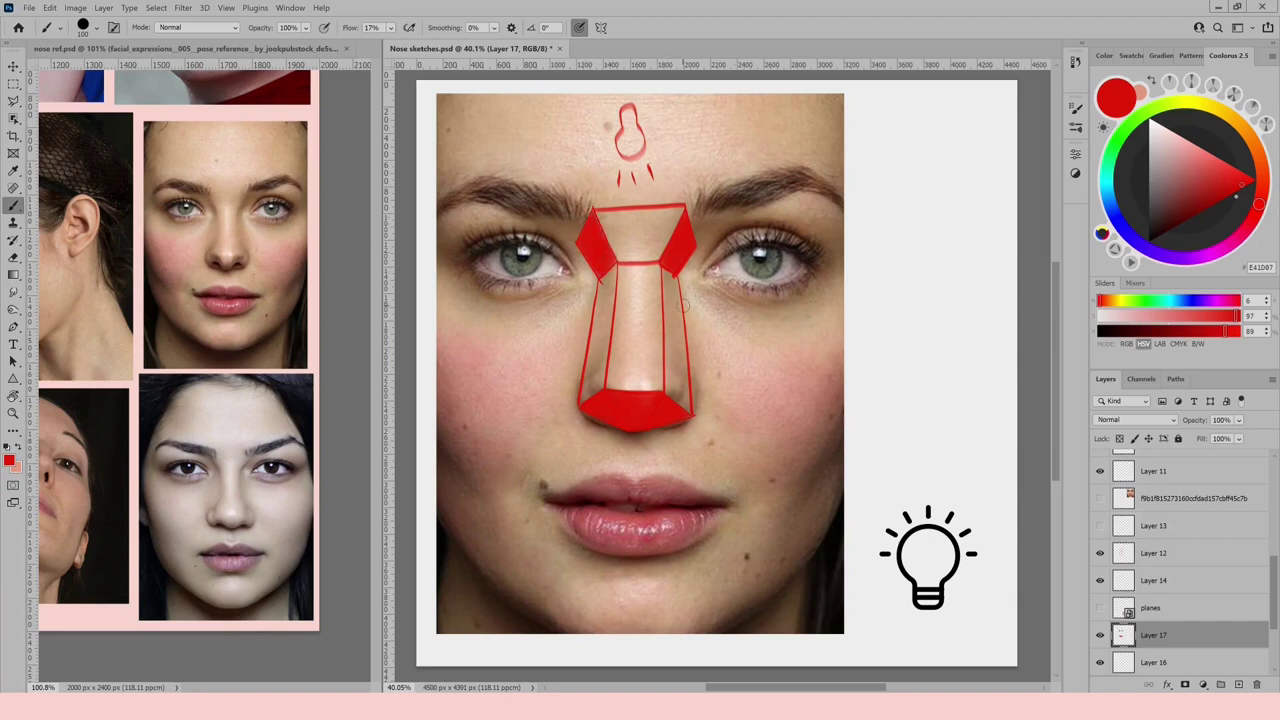
mouse_move(666, 264)
left_mouse_down()
mouse_move(672, 405)
mouse_move(684, 390)
mouse_move(672, 258)
mouse_move(588, 400)
mouse_move(594, 290)
left_mouse_up()
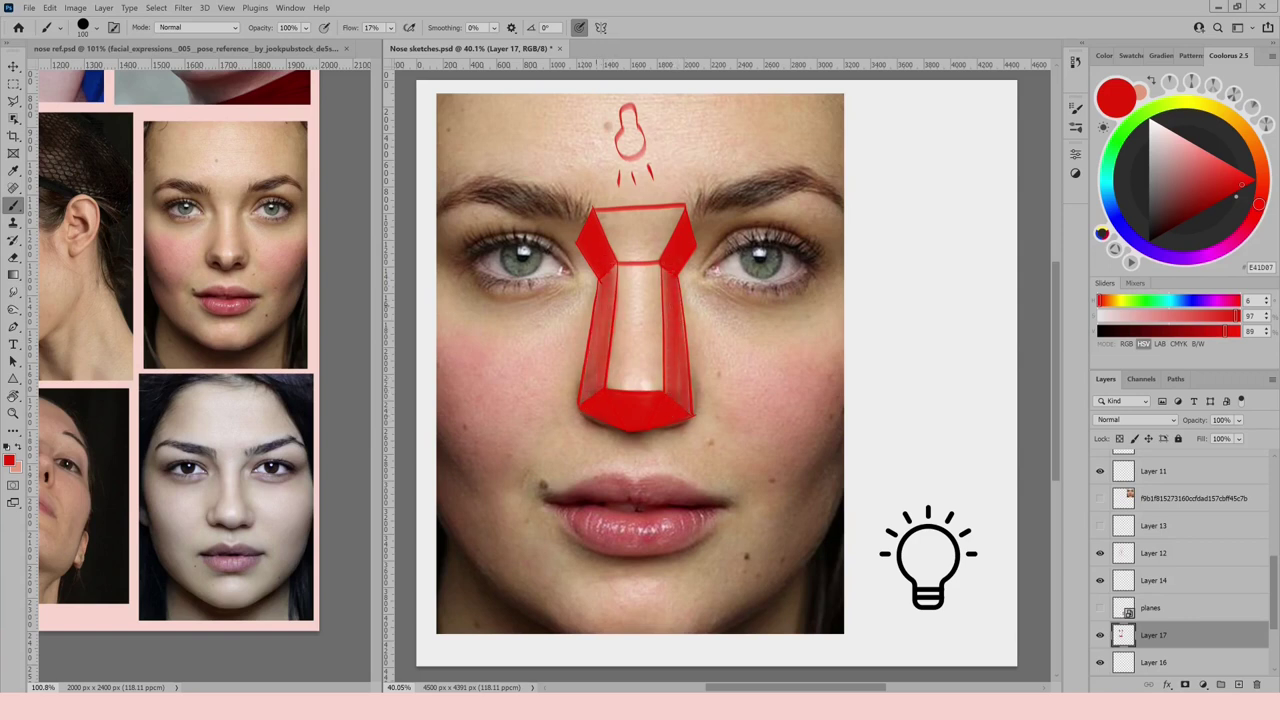
mouse_move(590, 212)
left_mouse_down()
mouse_move(680, 220)
mouse_move(605, 238)
mouse_move(668, 252)
mouse_move(620, 260)
mouse_move(655, 285)
mouse_move(648, 268)
left_mouse_up()
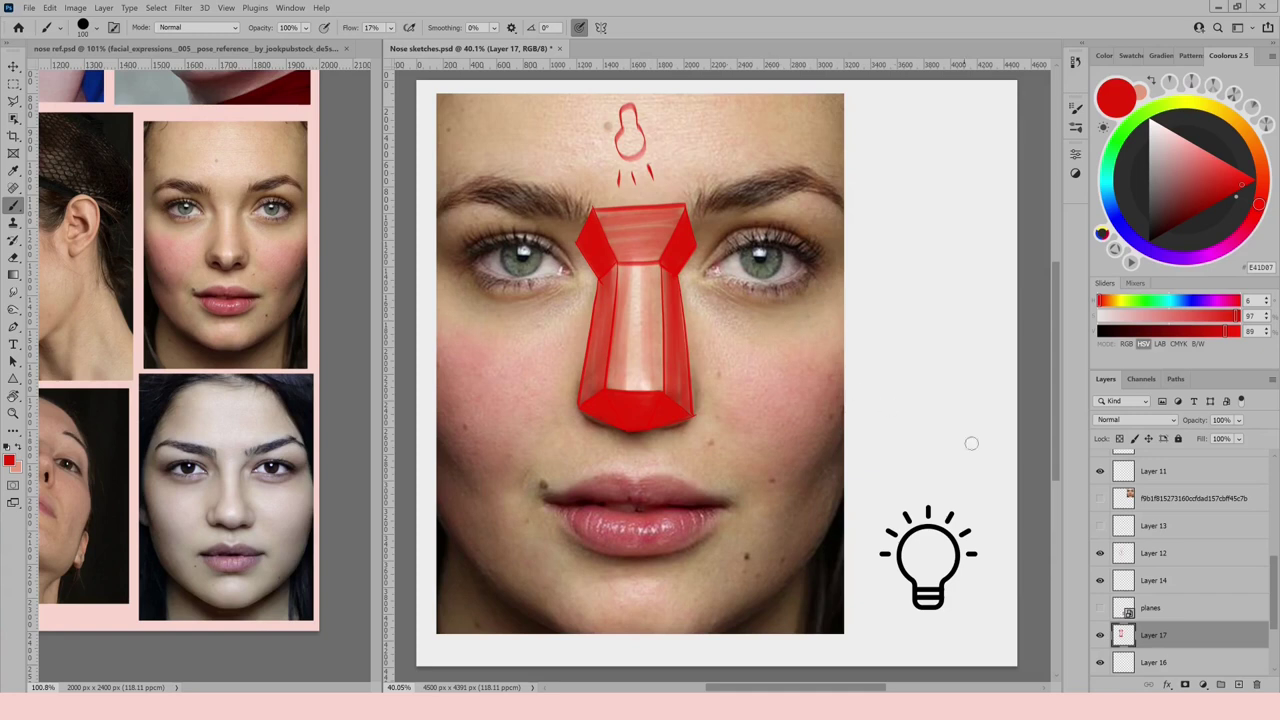
Hide the red top-light shading layer and the forehead bulb layer.
left_click(1100, 635)
left_click(1162, 625)
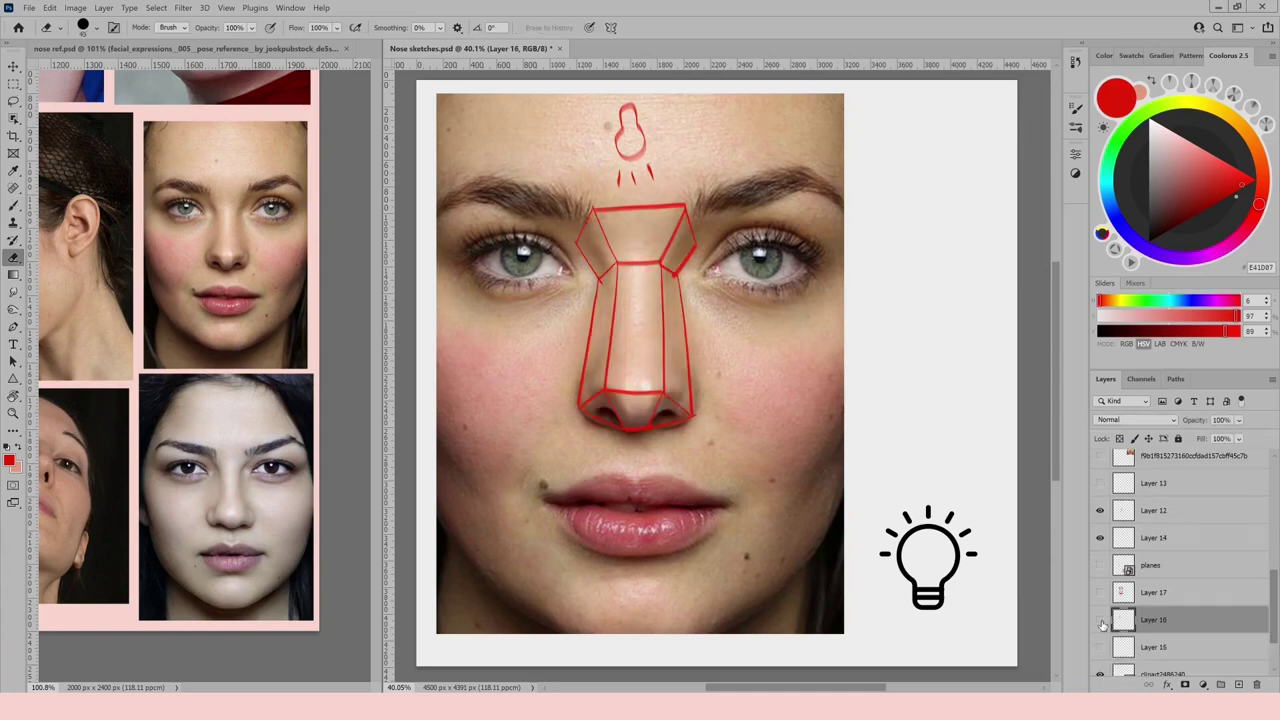
left_click(1100, 620)
Sketch a red light bulb with upward rays over the lips on a new layer.
left_click(1239, 685)
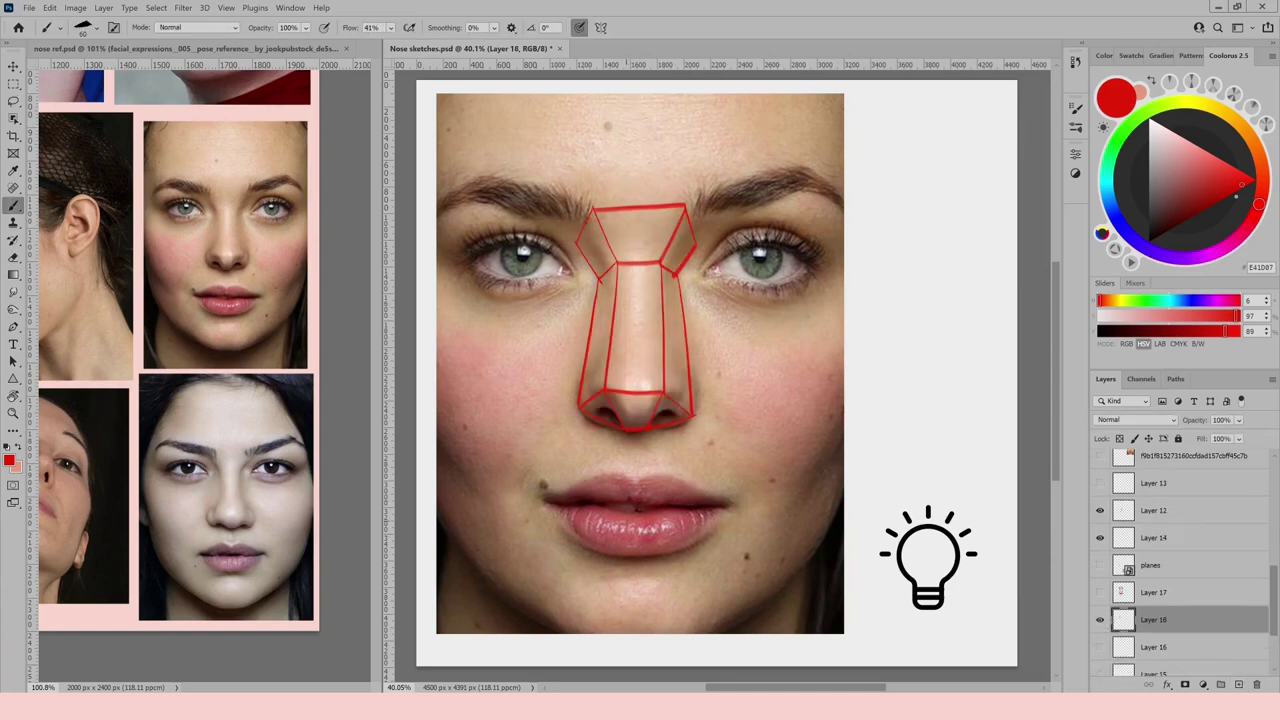
left_click_drag(643, 502, 640, 542)
left_click_drag(636, 470, 641, 500)
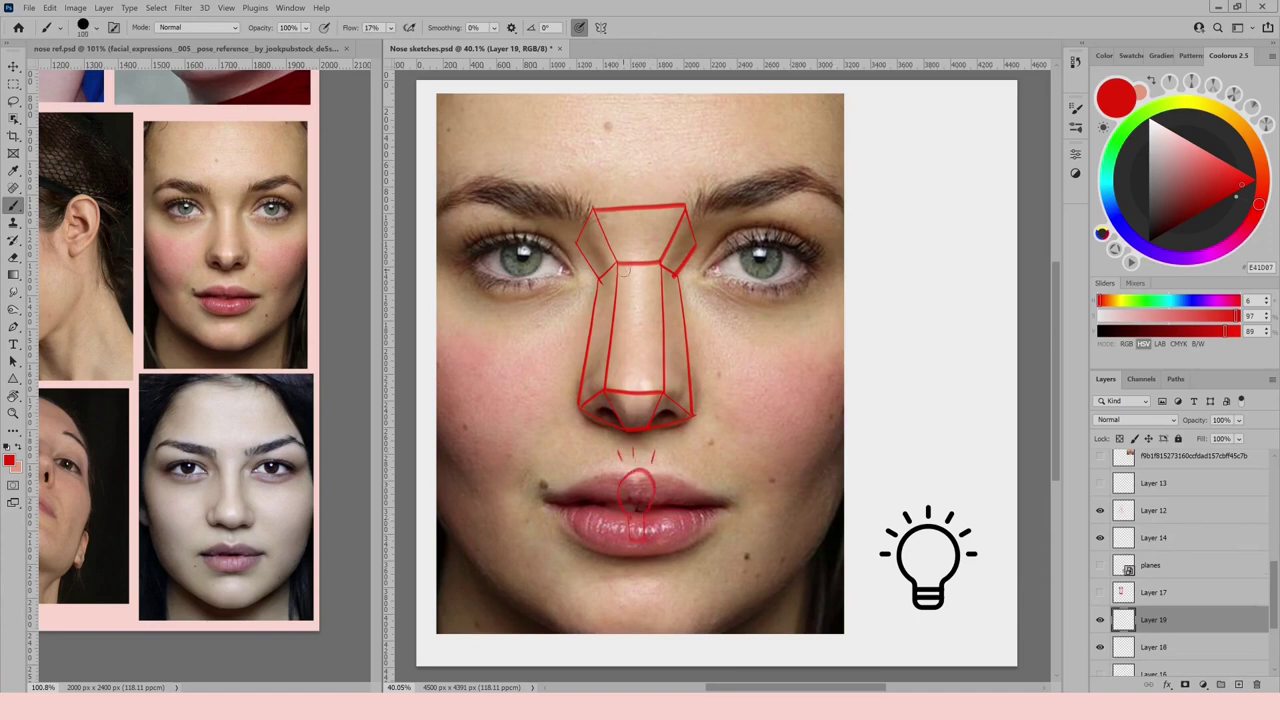
Shade the nose planes red for lighting from below, darkest along the bridge, and hide the shading and lip bulb layers.
mouse_move(624, 268)
left_mouse_down()
mouse_move(615, 362)
mouse_move(628, 284)
mouse_move(658, 268)
mouse_move(652, 388)
mouse_move(622, 386)
mouse_move(634, 270)
mouse_move(645, 378)
mouse_move(651, 268)
mouse_move(622, 268)
mouse_move(618, 384)
mouse_move(634, 378)
left_mouse_up()
mouse_move(612, 270)
left_mouse_down()
mouse_move(586, 400)
mouse_move(610, 280)
mouse_move(672, 392)
mouse_move(670, 270)
mouse_move(684, 404)
mouse_move(685, 392)
left_mouse_up()
mouse_move(600, 212)
left_mouse_down()
mouse_move(606, 255)
mouse_move(600, 216)
mouse_move(630, 256)
mouse_move(626, 210)
mouse_move(632, 256)
mouse_move(638, 210)
mouse_move(646, 258)
mouse_move(674, 212)
mouse_move(684, 258)
mouse_move(612, 210)
mouse_move(600, 264)
mouse_move(606, 240)
mouse_move(598, 250)
mouse_move(610, 278)
left_mouse_up()
key("ctrl+z")
mouse_move(668, 236)
left_mouse_down()
mouse_move(676, 264)
mouse_move(688, 228)
left_mouse_up()
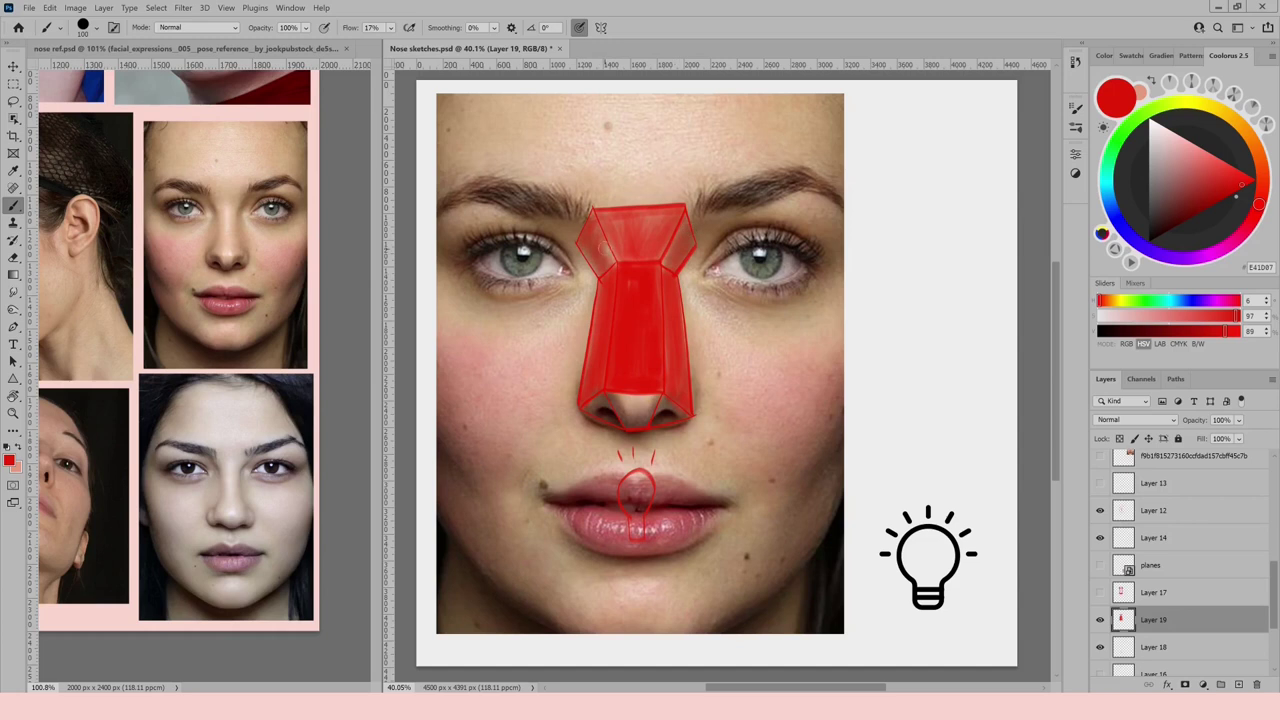
mouse_move(622, 397)
left_mouse_down()
mouse_move(667, 396)
mouse_move(624, 403)
left_mouse_up()
left_click(1100, 620)
left_click(1100, 647)
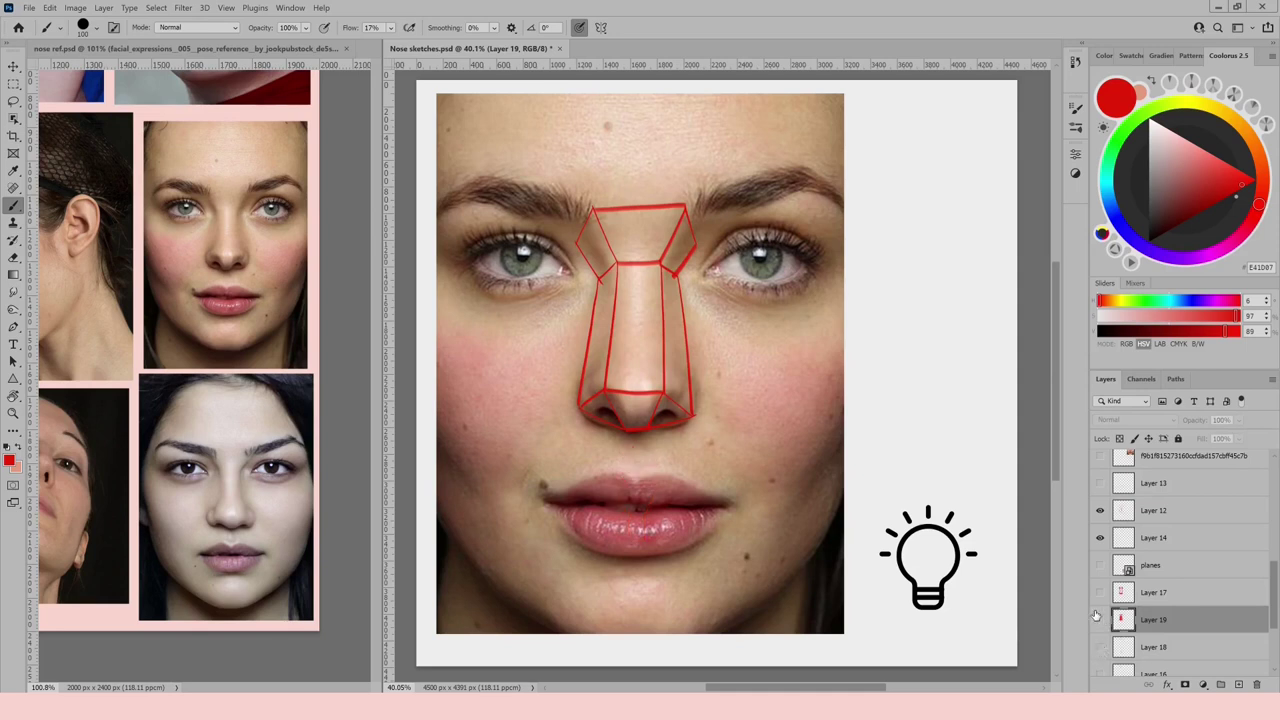
Widen the nose ref.psd window and bring its top row of reference photos into view beside the nose diagrams.
scroll(1175, 560, "down", 3)
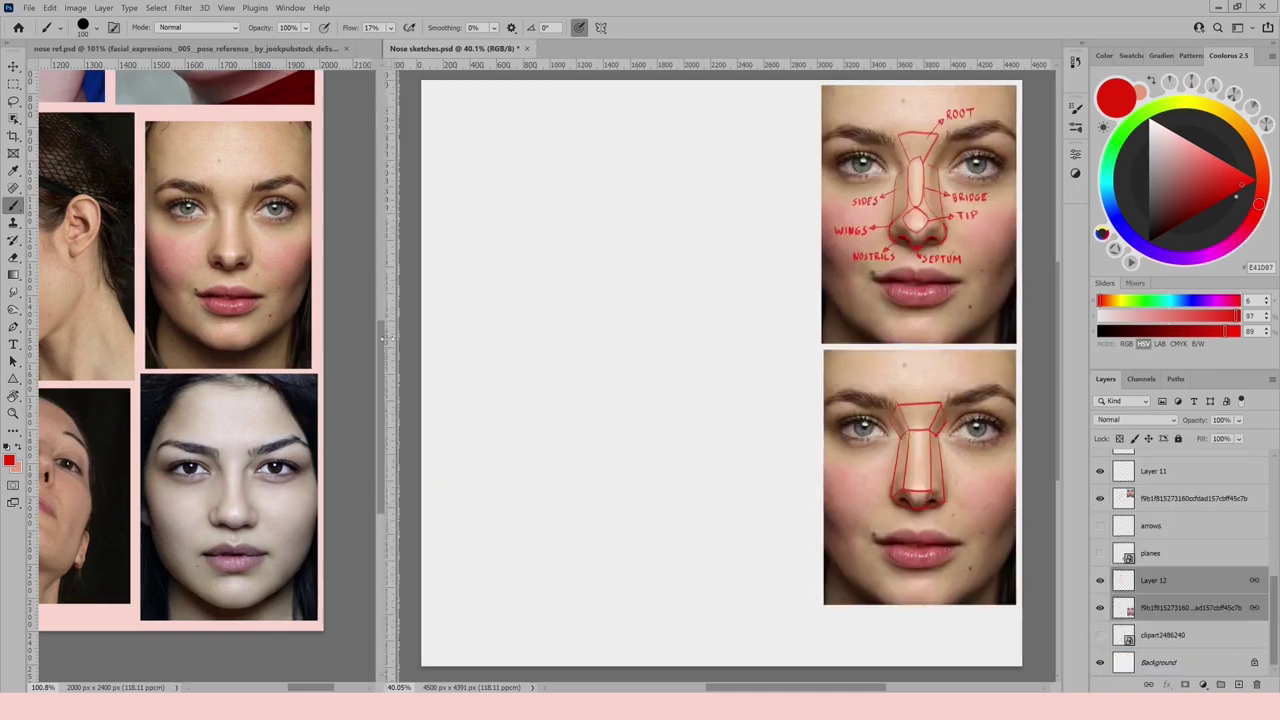
mouse_move(386, 339)
left_mouse_down()
mouse_move(537, 320)
mouse_move(818, 322)
left_mouse_up()
scroll(1006, 526, "right", 10)
left_click(454, 423)
left_click_drag(815, 357, 821, 270)
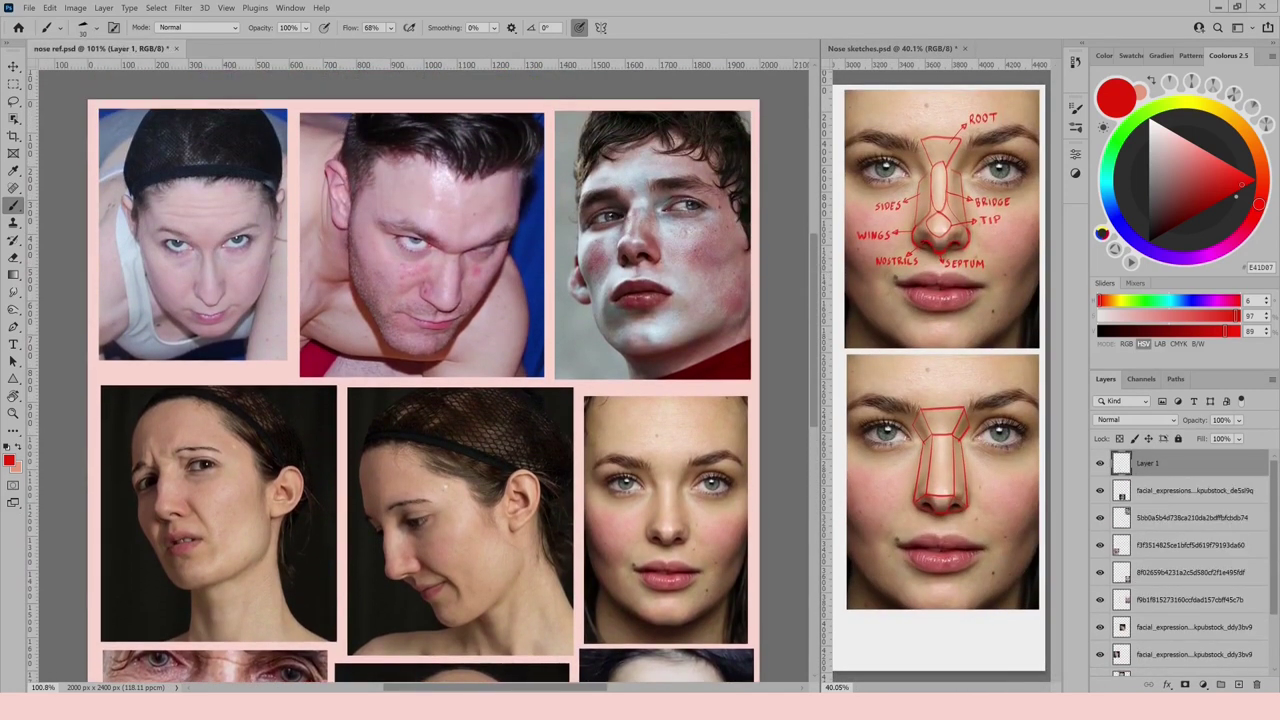
left_click_drag(990, 407, 990, 429)
left_click_drag(456, 484, 452, 487)
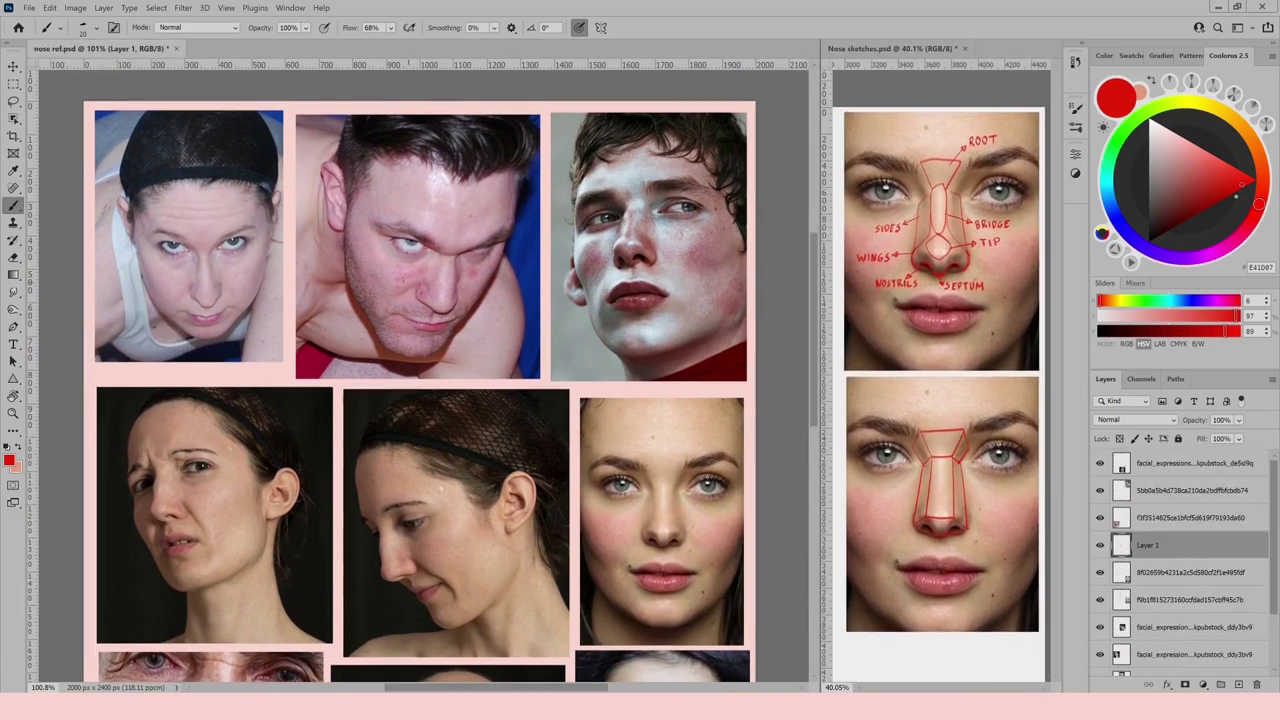
Outline the nose planes in red over the woman's face in the first reference photo.
left_click_drag(198, 260, 201, 304)
left_click_drag(206, 255, 217, 300)
left_click_drag(189, 239, 215, 240)
left_click_drag(214, 232, 209, 256)
left_click_drag(187, 255, 196, 300)
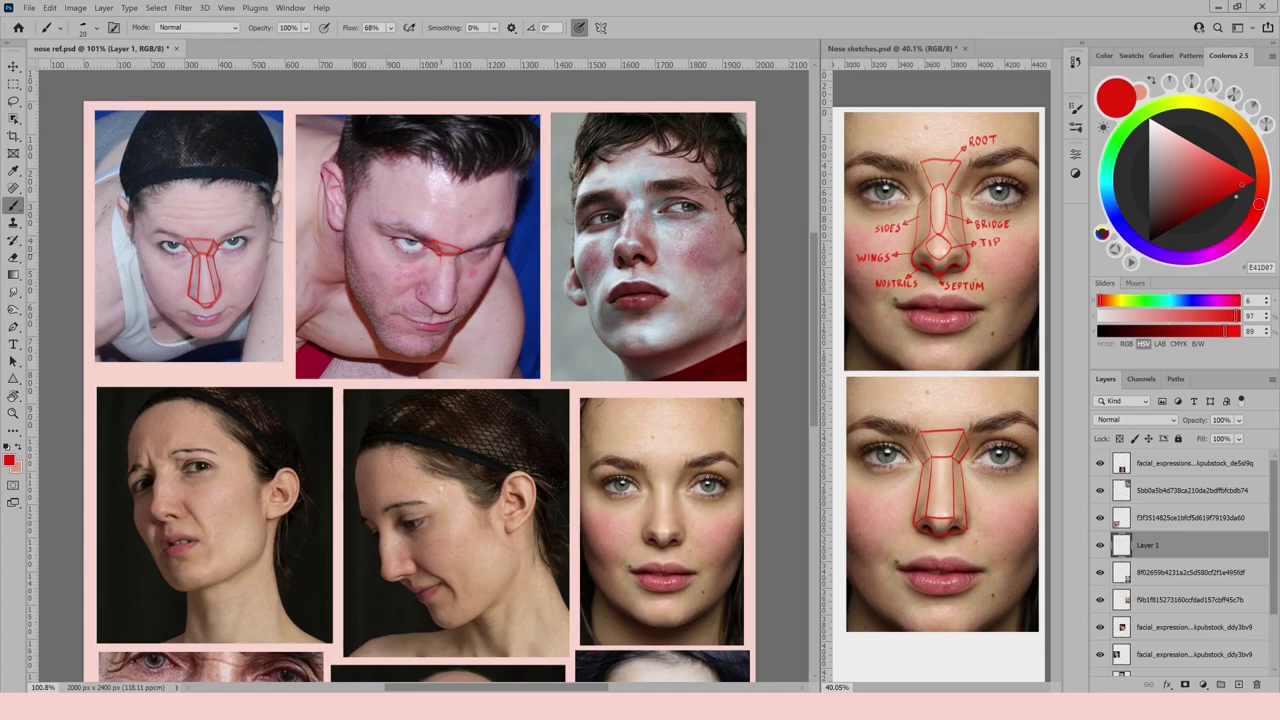
Bring the red outline layer to the front and outline the nose planes over the two men's faces in the first row.
key("ctrl+z")
key("ctrl+shift+bracketright")
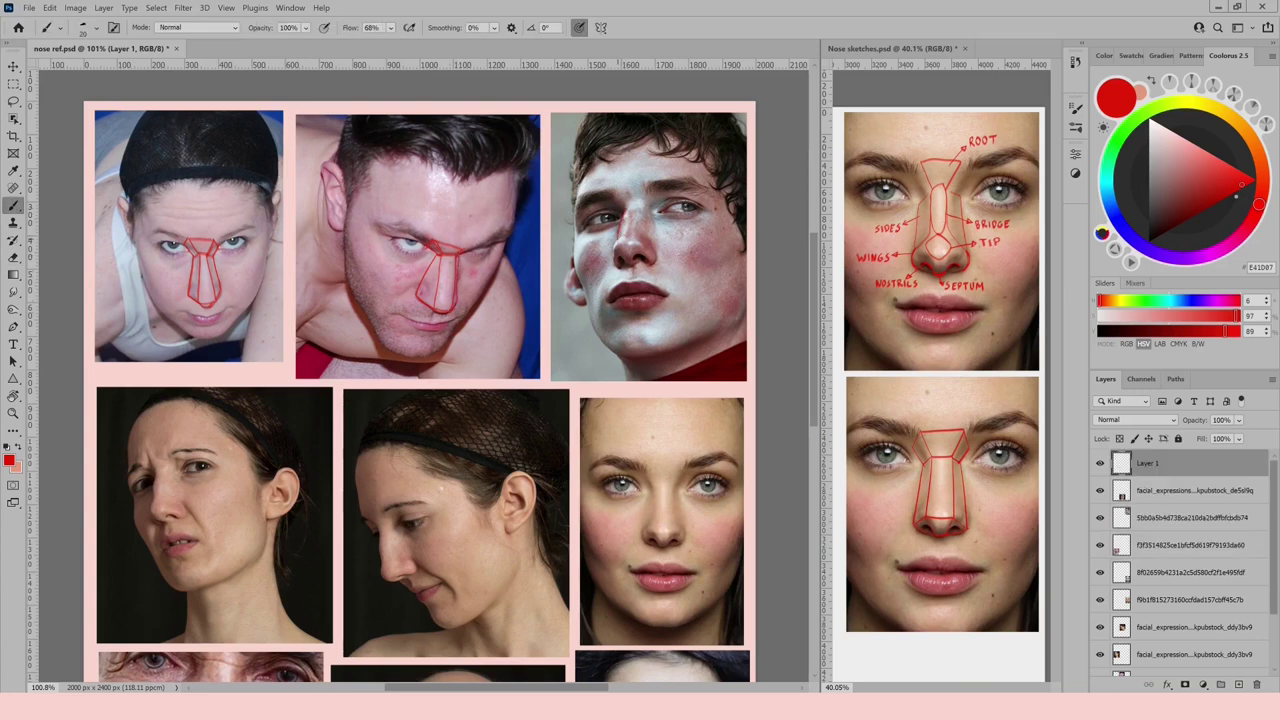
left_click_drag(618, 238, 633, 241)
key("ctrl+z")
left_click_drag(642, 210, 632, 239)
left_click_drag(616, 191, 646, 185)
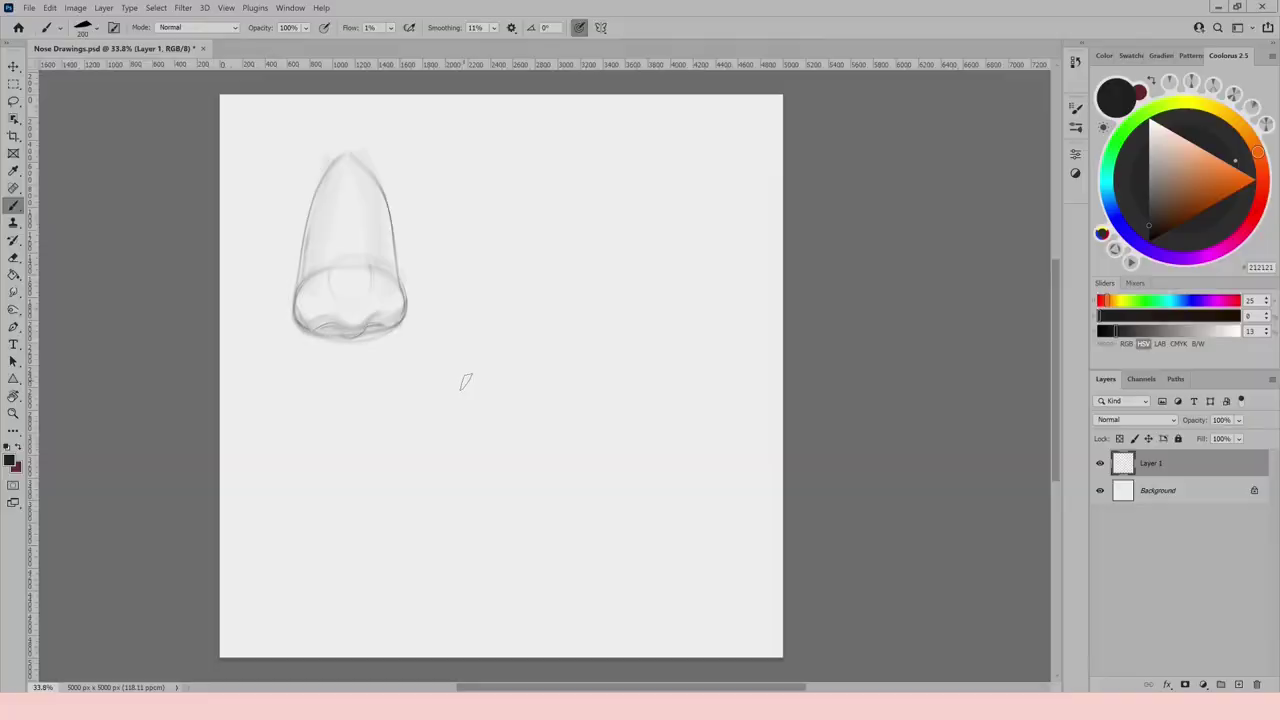
In Nose Drawings.psd, lasso an area around the nose sketch and fill it with orange-brown on a new layer beneath the line art.
key("l")
mouse_move(377, 122)
left_mouse_down()
mouse_move(268, 350)
mouse_move(474, 246)
mouse_move(380, 124)
left_mouse_up()
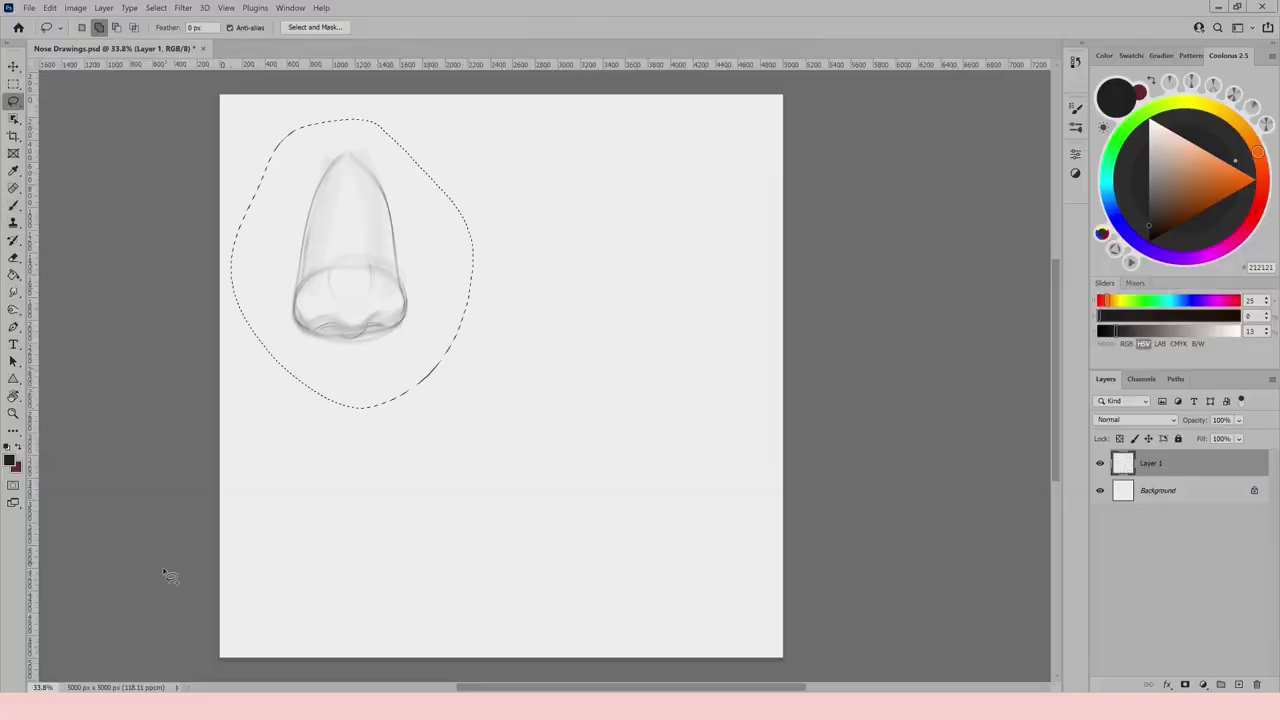
key("g")
left_click(1218, 203)
left_click(1239, 685)
left_click_drag(1186, 465, 1186, 502)
left_click(1204, 177)
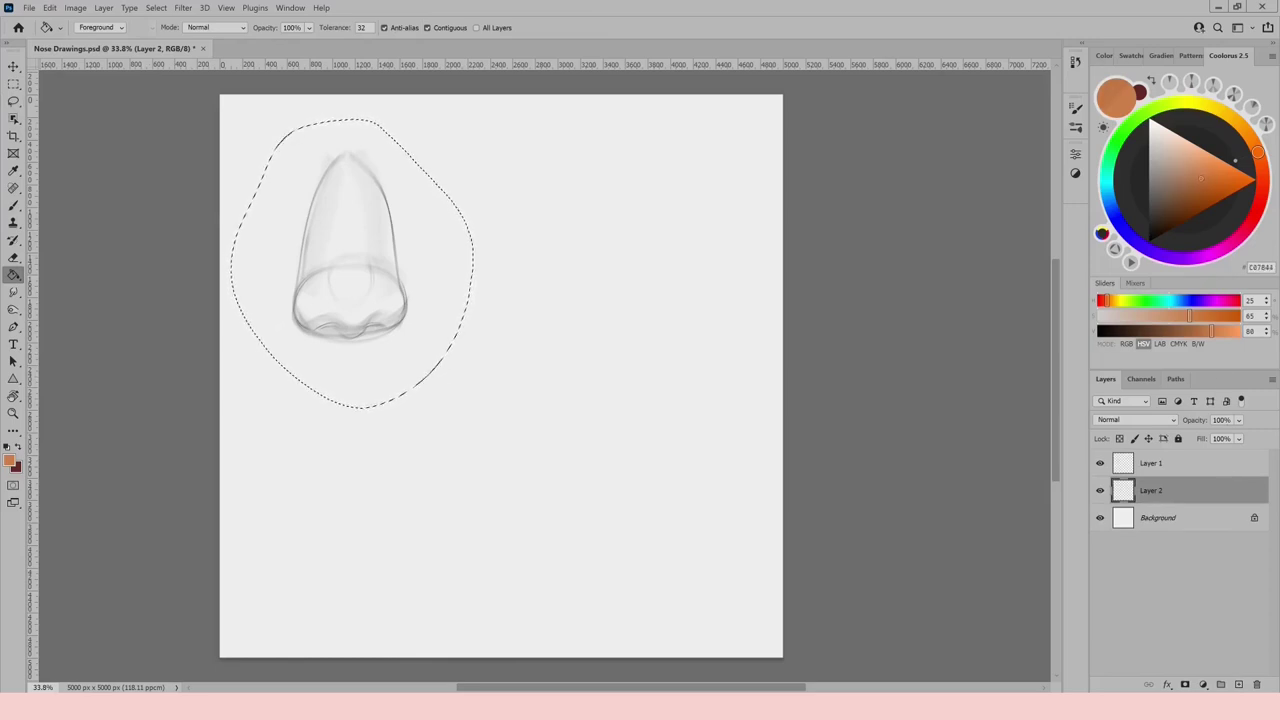
left_click(437, 350)
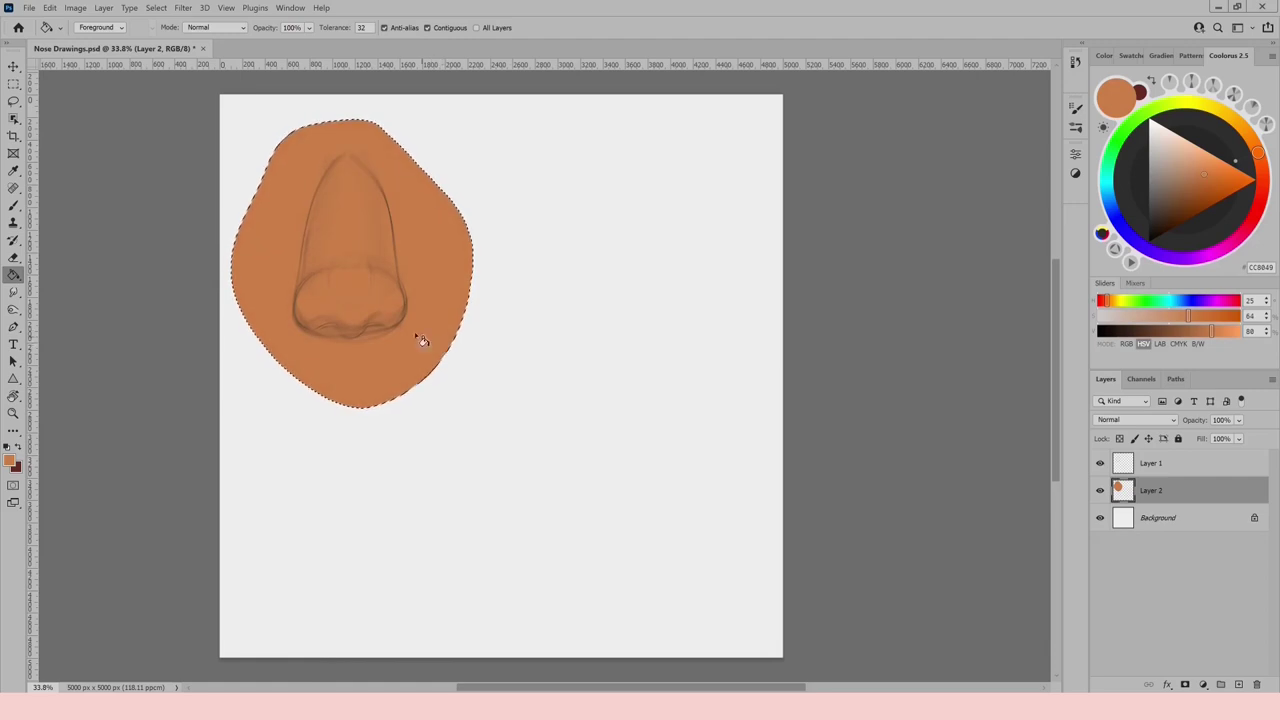
Deselect the area and move the line art and colour fill together slightly toward the canvas centre.
key("v")
key("ctrl+d")
left_click(1160, 470, "shift")
left_click_drag(394, 240, 426, 251)
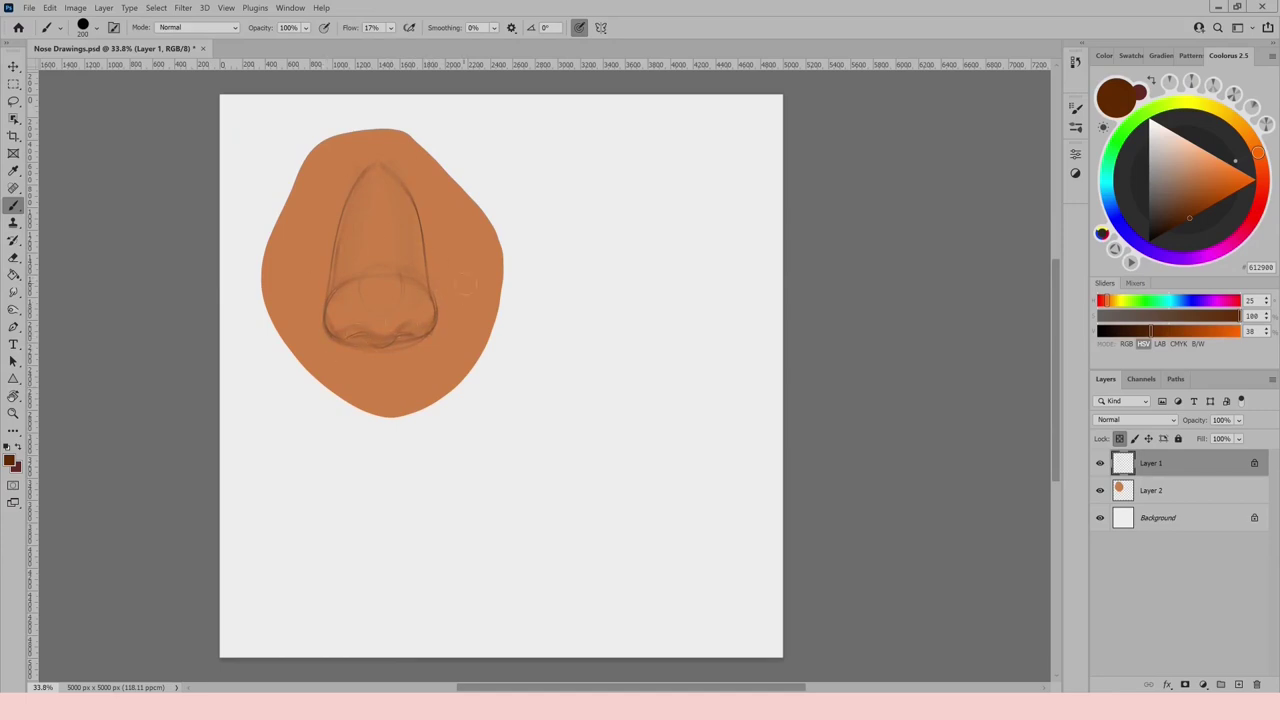
On the colour fill layer, shade both sides of the nose with a slightly darker brown, leaving the bridge lighter.
left_click(1151, 490)
left_click(382, 358, "alt")
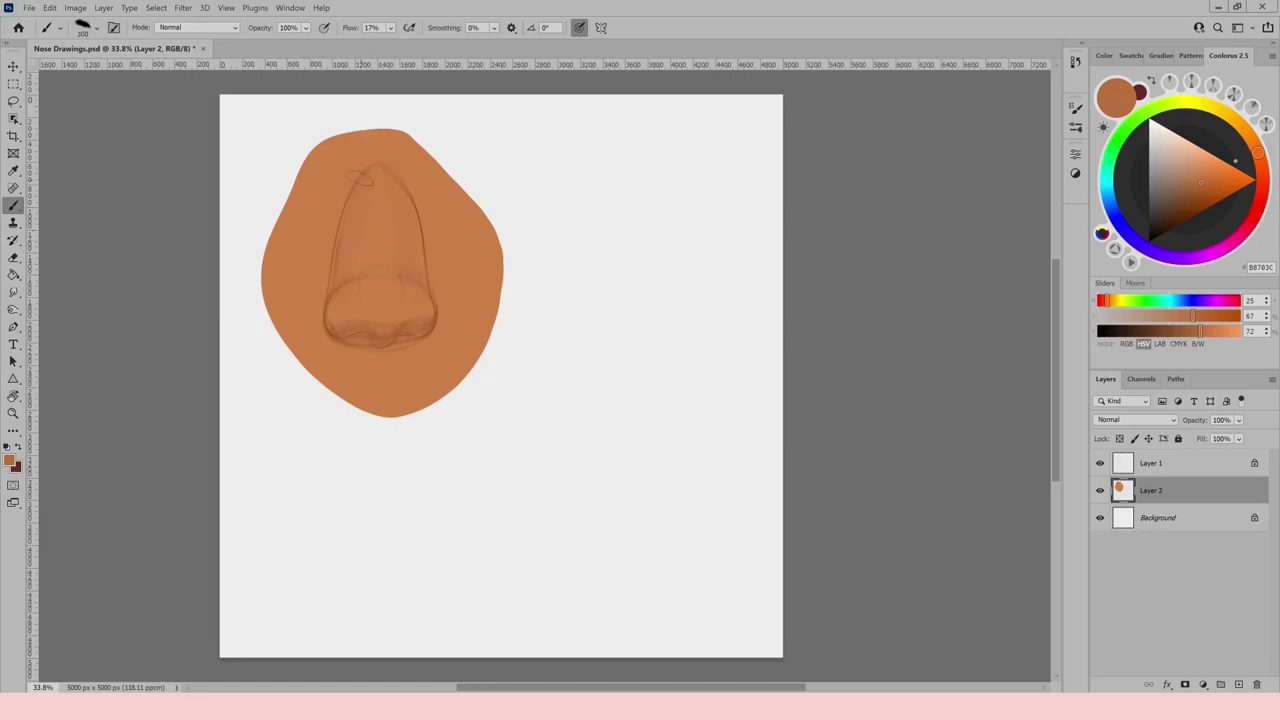
left_click_drag(350, 230, 357, 303)
left_click_drag(366, 190, 330, 315)
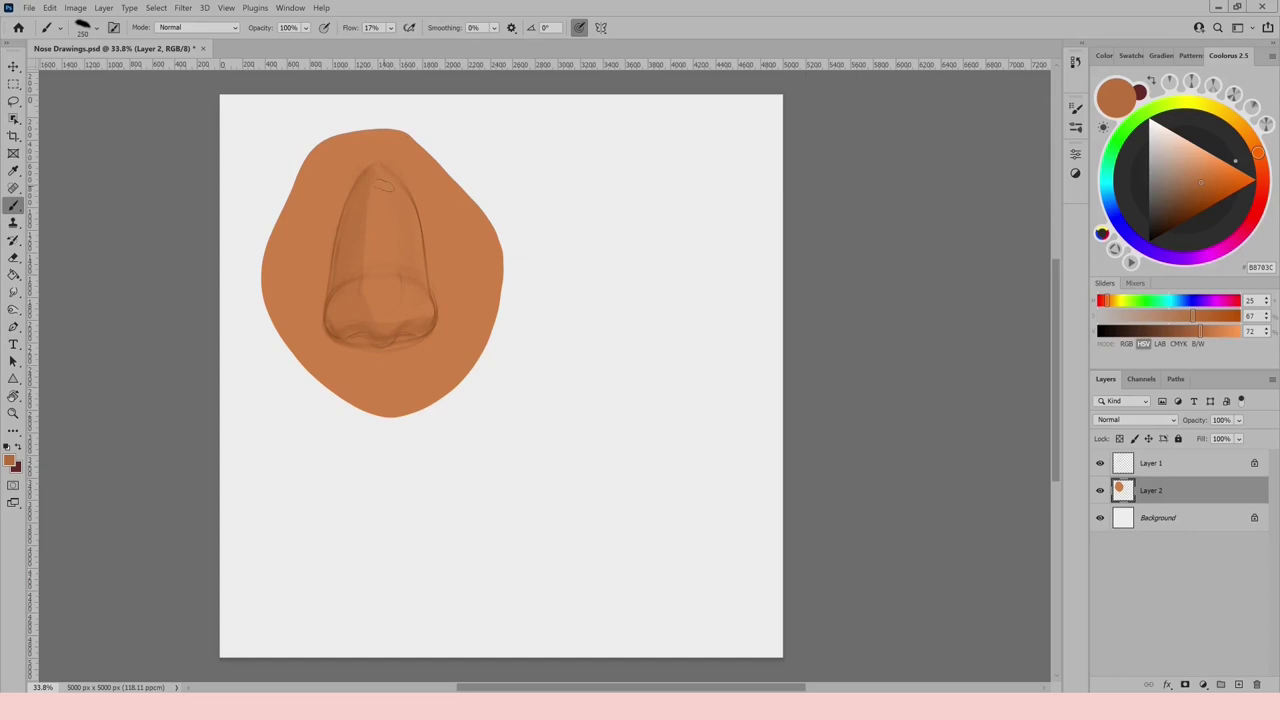
left_click_drag(408, 230, 430, 310)
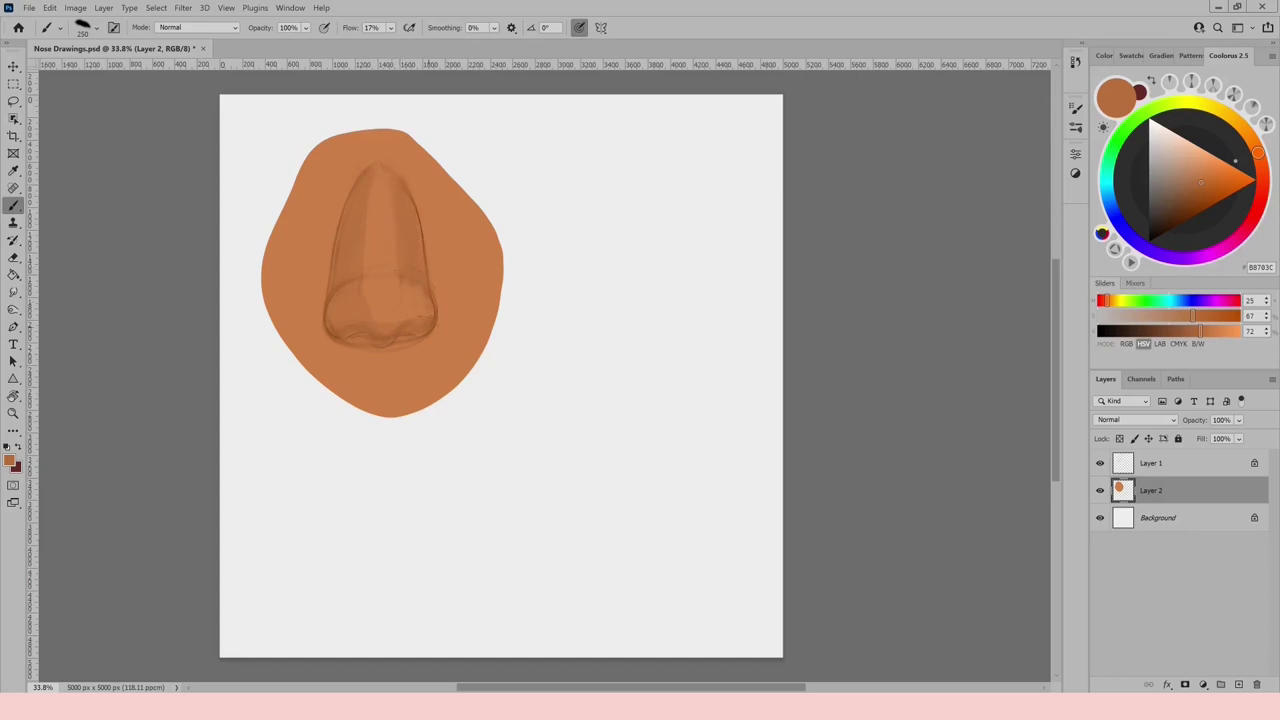
Set the brush flow to 68% and shade the underside of the nose with a sampled darker brown.
key("shift+6")
key("shift+8")
left_click(406, 268, "alt")
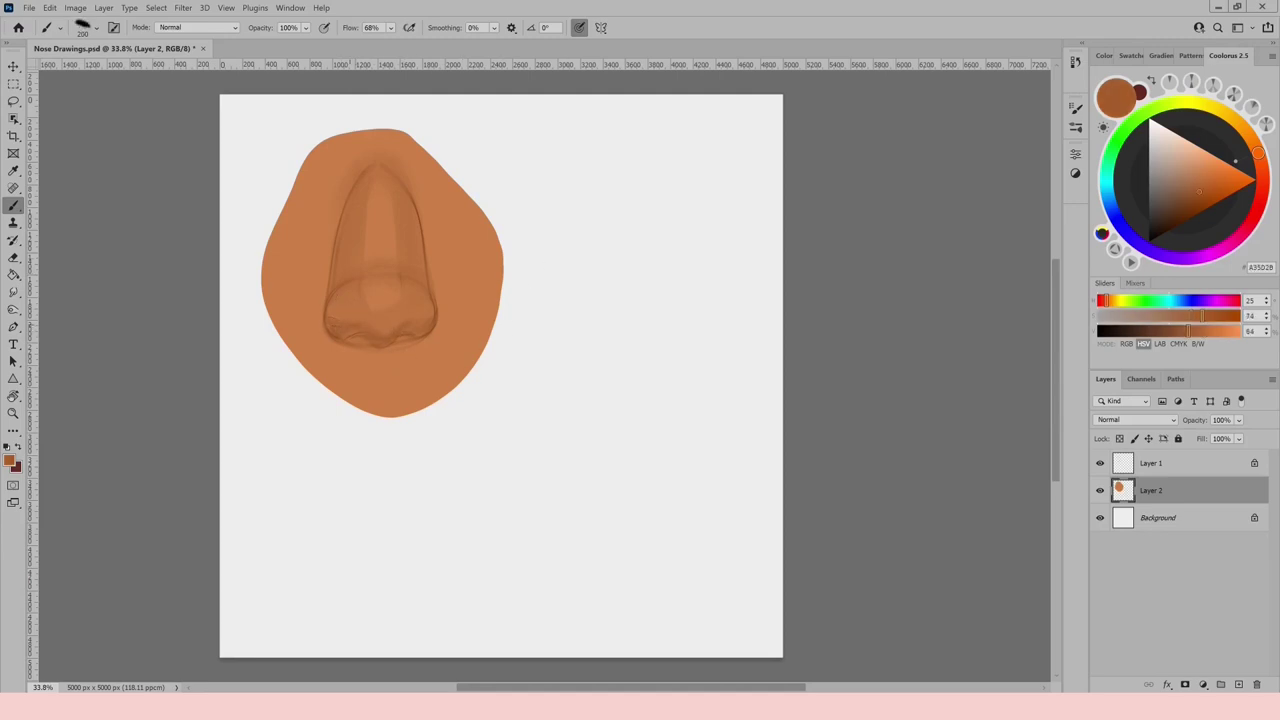
mouse_move(364, 327)
left_mouse_down()
mouse_move(430, 317)
mouse_move(345, 336)
mouse_move(415, 340)
left_mouse_up()
Reduce the brush size and paint soft light orange highlights on the bridge and tip of the nose.
key("bracketleft")
key("bracketleft")
key("bracketleft")
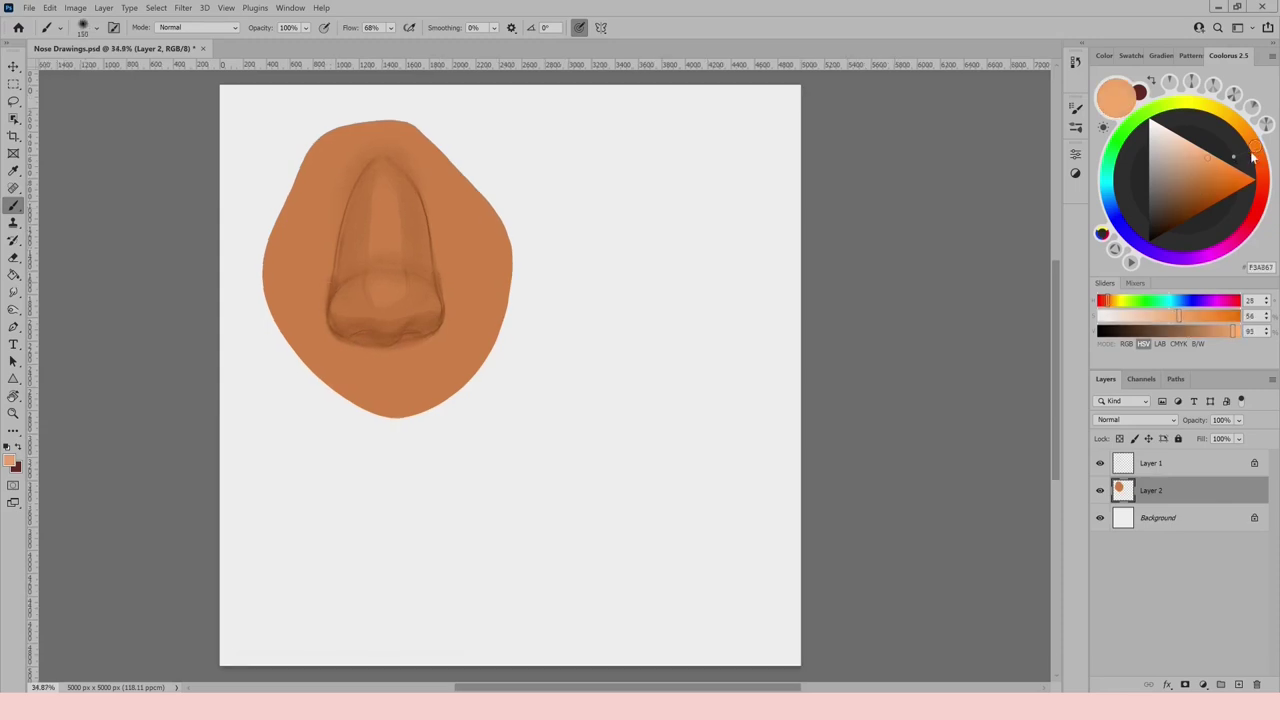
left_click(1254, 144)
left_click_drag(384, 206, 386, 255)
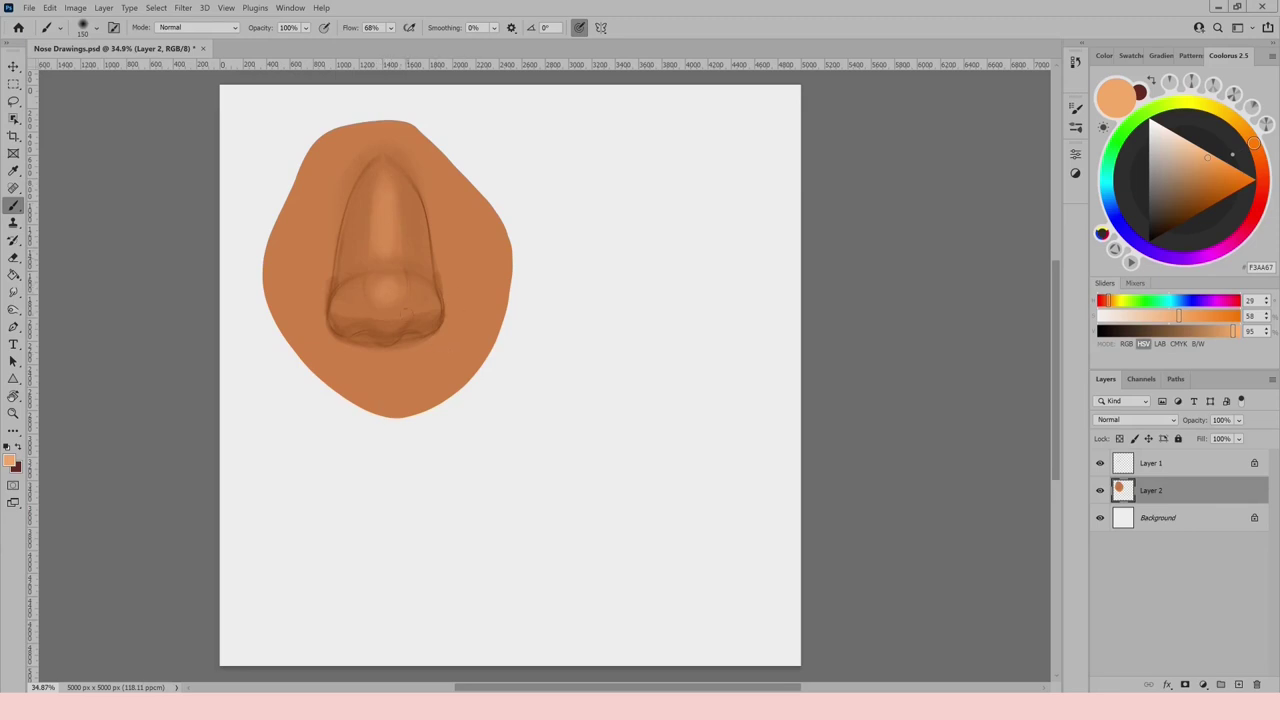
Merge the line art with the colour layer and paint both nostrils in dark brown.
key("l")
mouse_move(446, 314)
left_mouse_down()
mouse_move(366, 268)
mouse_move(329, 313)
mouse_move(394, 344)
mouse_move(446, 314)
left_mouse_up()
key("b")
left_click(348, 278, "alt")
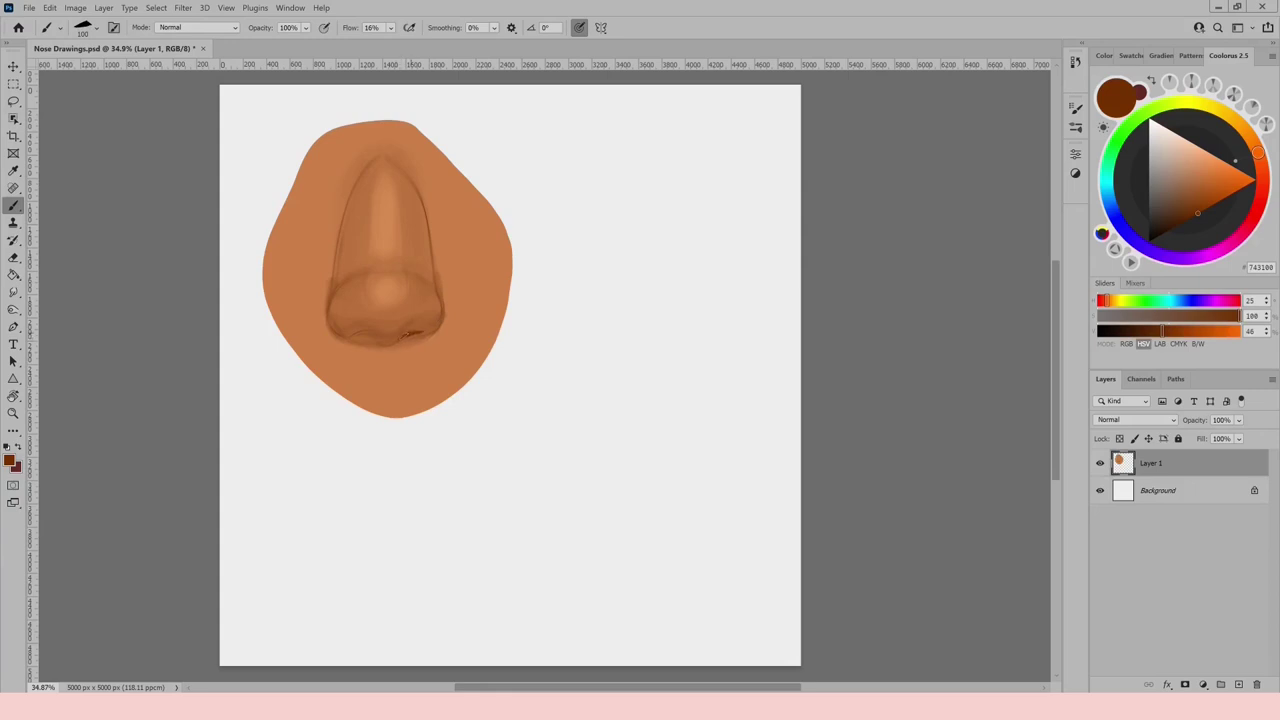
left_click_drag(423, 333, 408, 335)
mouse_move(353, 336)
left_mouse_down()
mouse_move(392, 347)
mouse_move(405, 335)
left_mouse_up()
Set the brush flow to 10% and blend the wings and nostril edges with browns sampled from the nose.
key("shift+1")
left_click(378, 332, "alt")
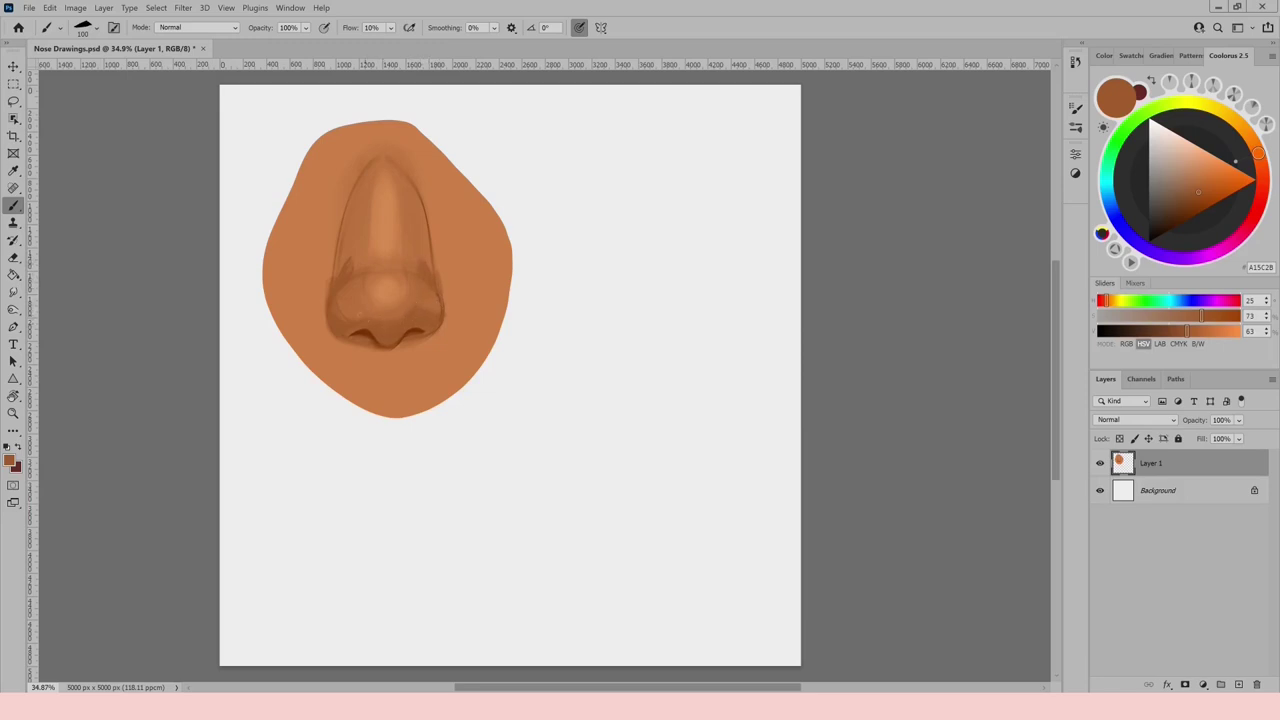
left_click(386, 310, "alt")
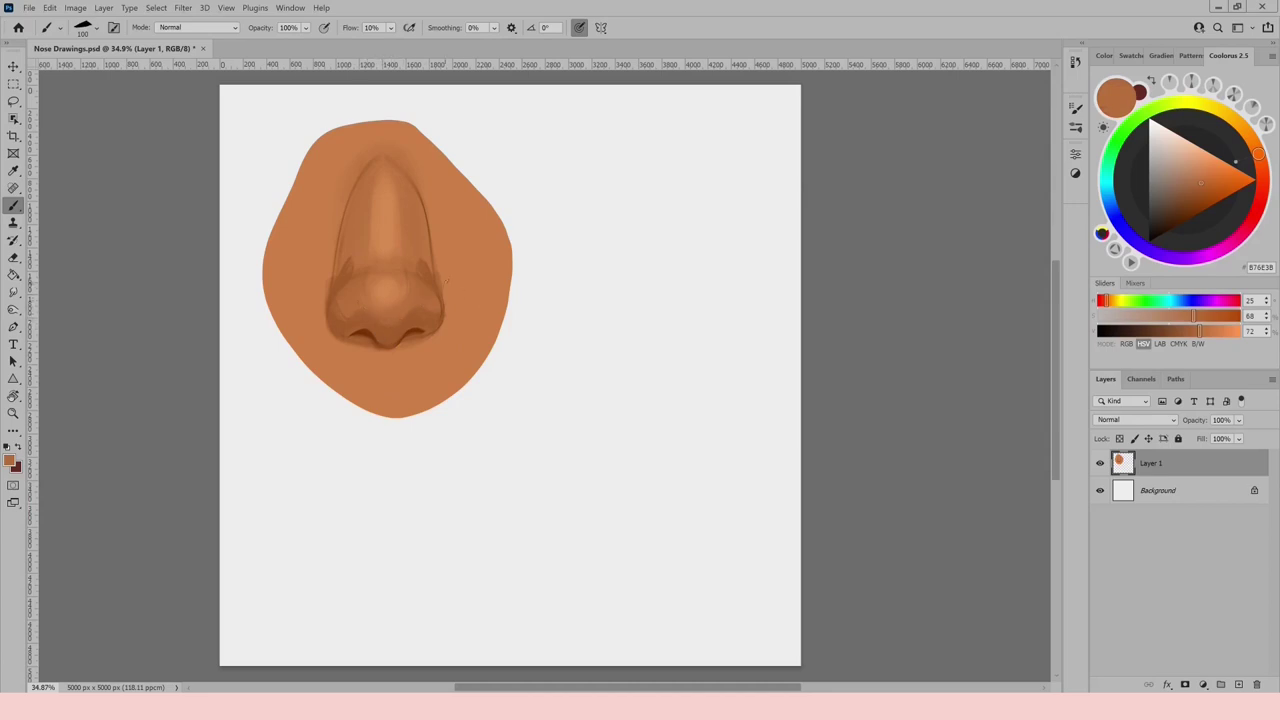
left_click(414, 323, "alt")
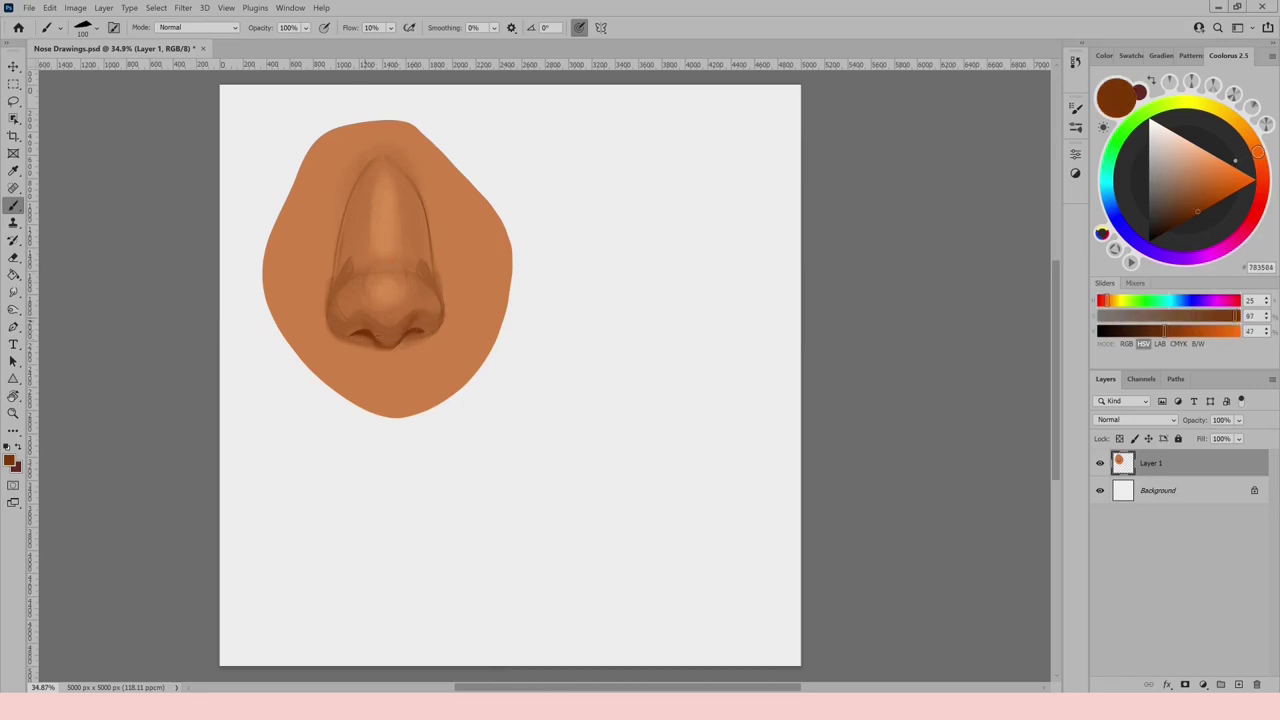
Blend sampled light orange tones around the tip and up into the lower bridge, using a smaller brush for the finer strokes.
left_click(381, 291, "alt")
mouse_move(361, 285)
left_mouse_down()
mouse_move(367, 269)
mouse_move(355, 293)
left_mouse_up()
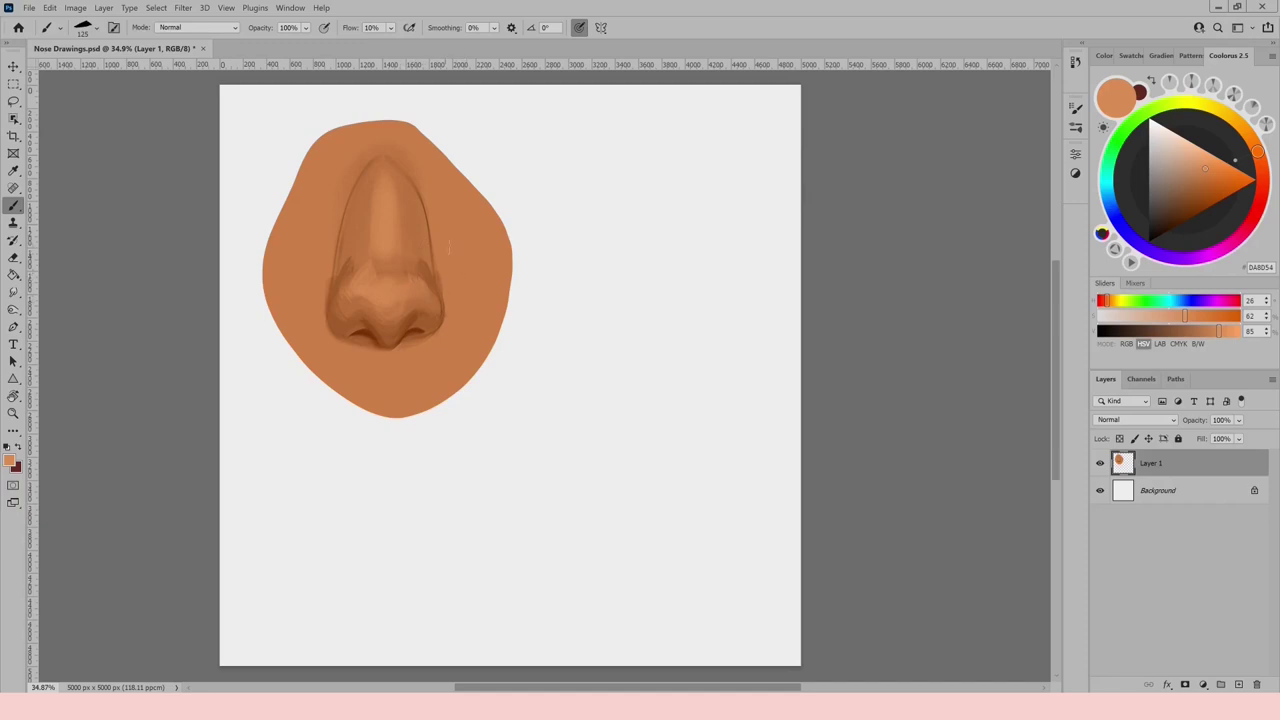
left_click(385, 265, "alt")
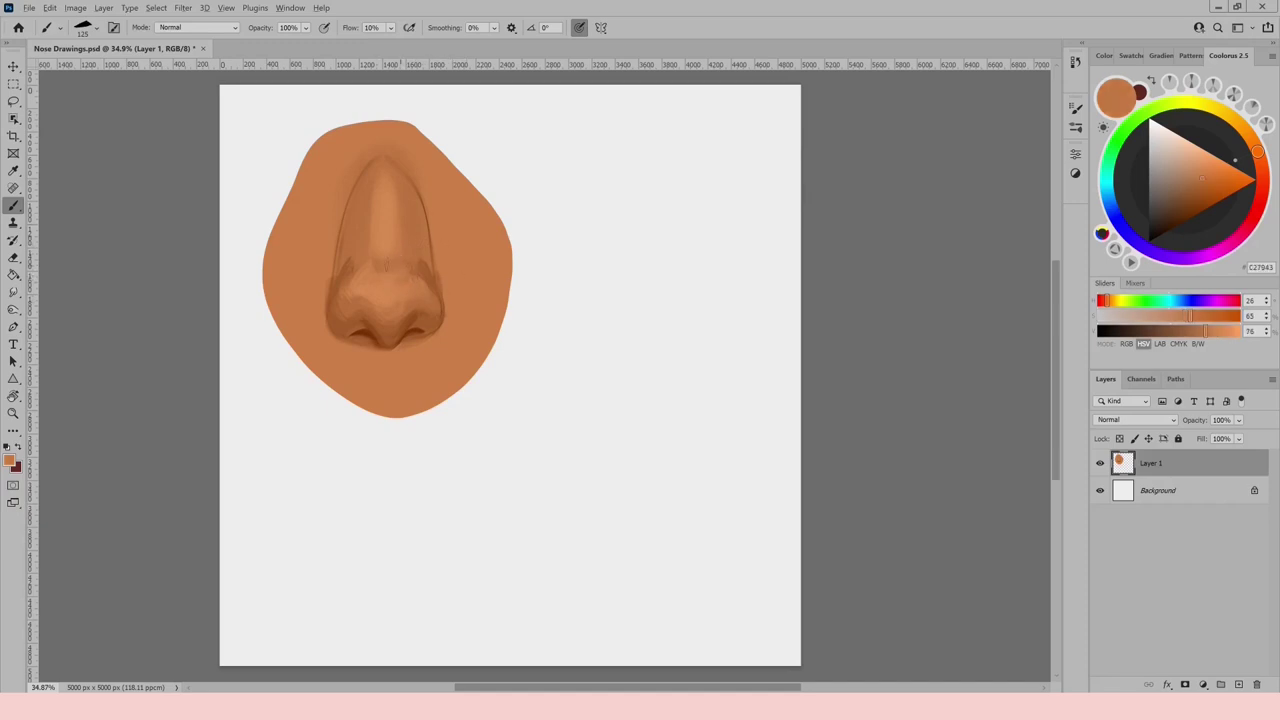
left_click(385, 292, "alt")
key("bracketleft")
key("bracketleft")
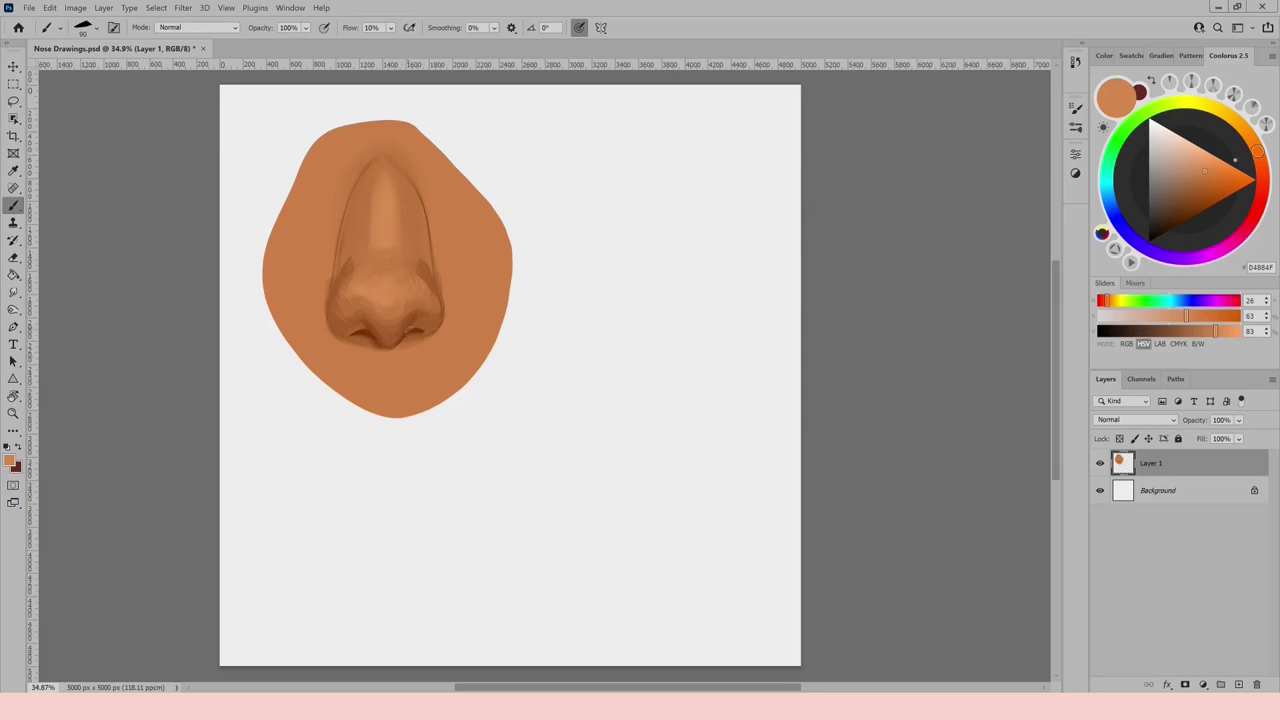
Switch to a soft brush at 27% flow and smooth the tip and wings with sampled orange-brown tones.
key("comma")
left_click(350, 302, "alt")
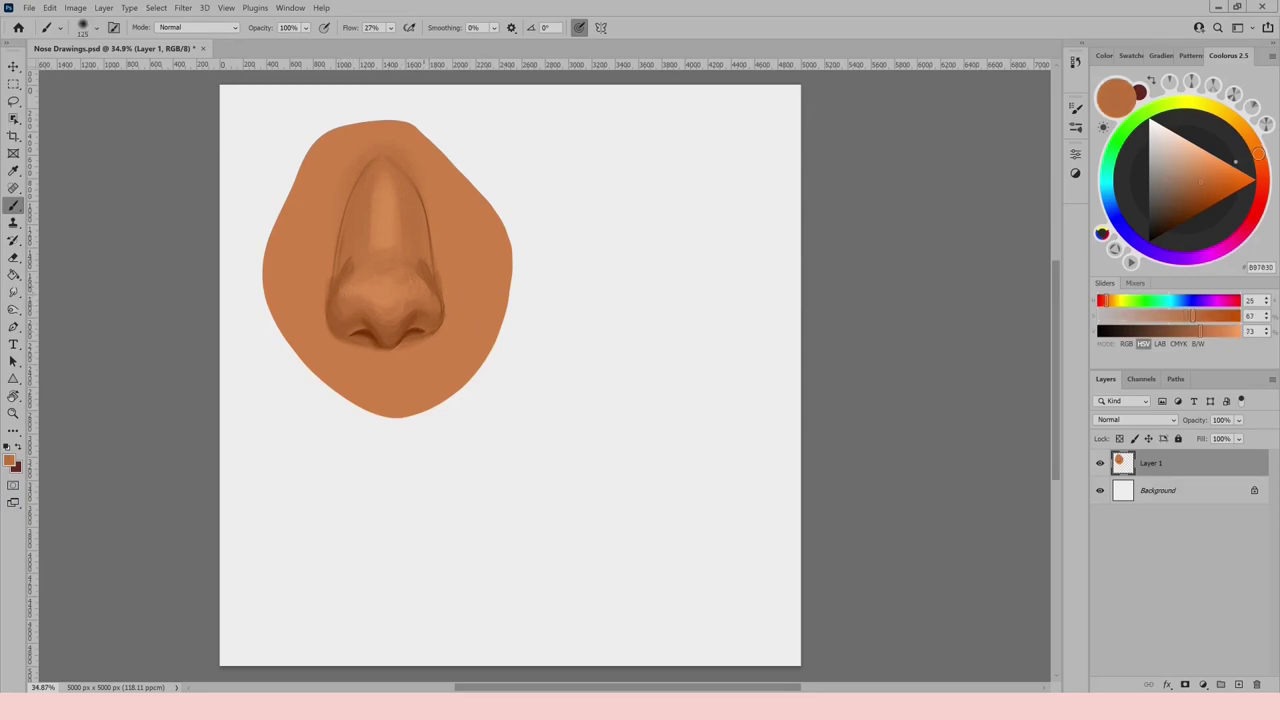
left_click(401, 310, "alt")
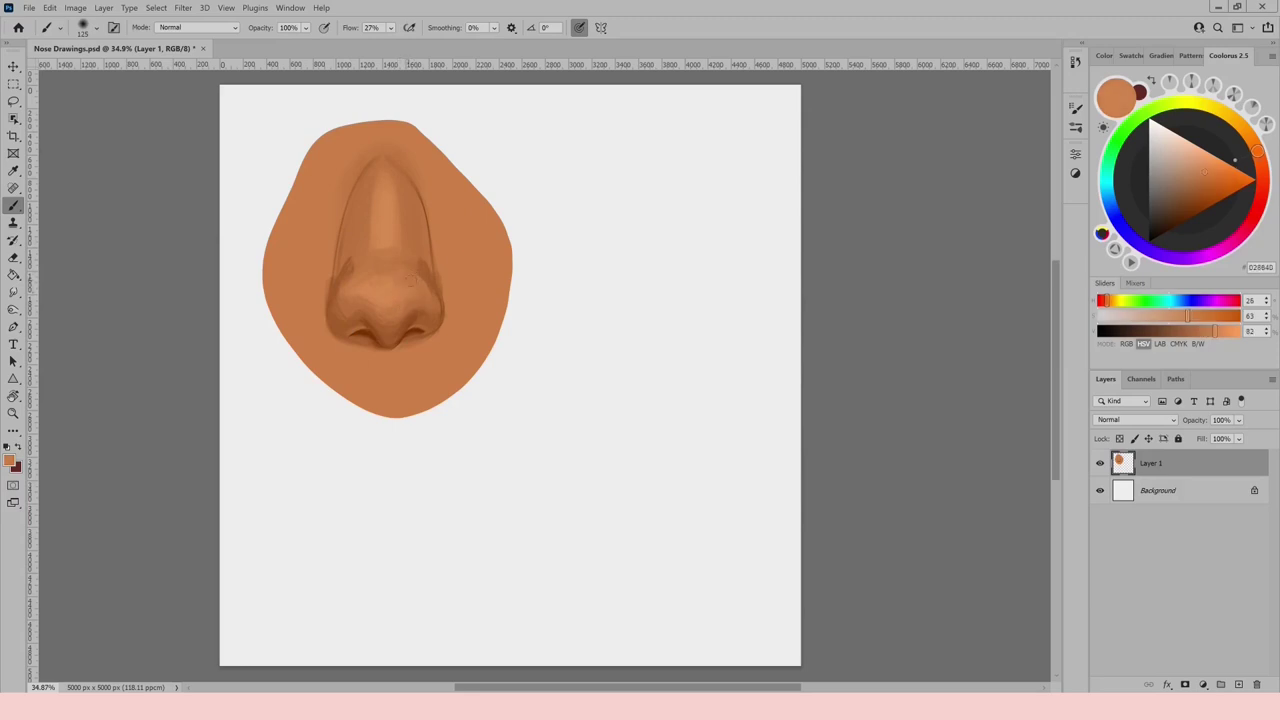
left_click(421, 305, "alt")
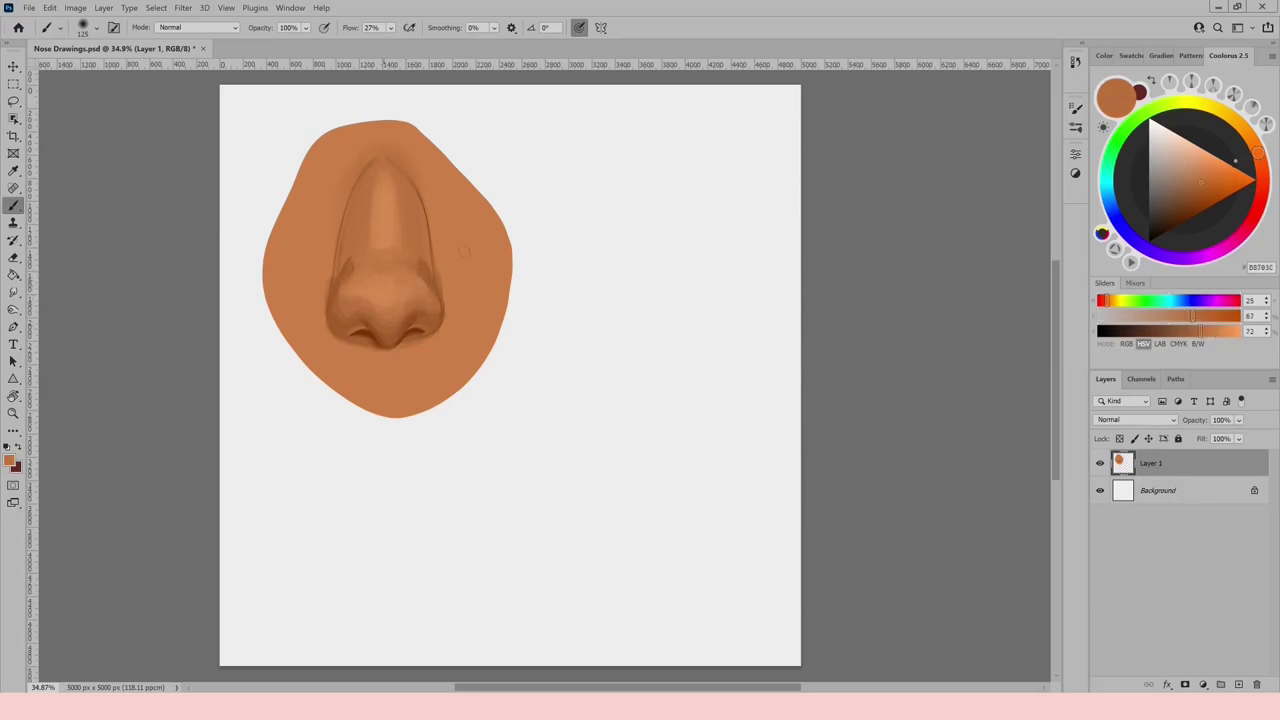
Blend the wings of the nose with sampled orange and brown tones at 11% brush flow.
left_click(388, 285, "alt")
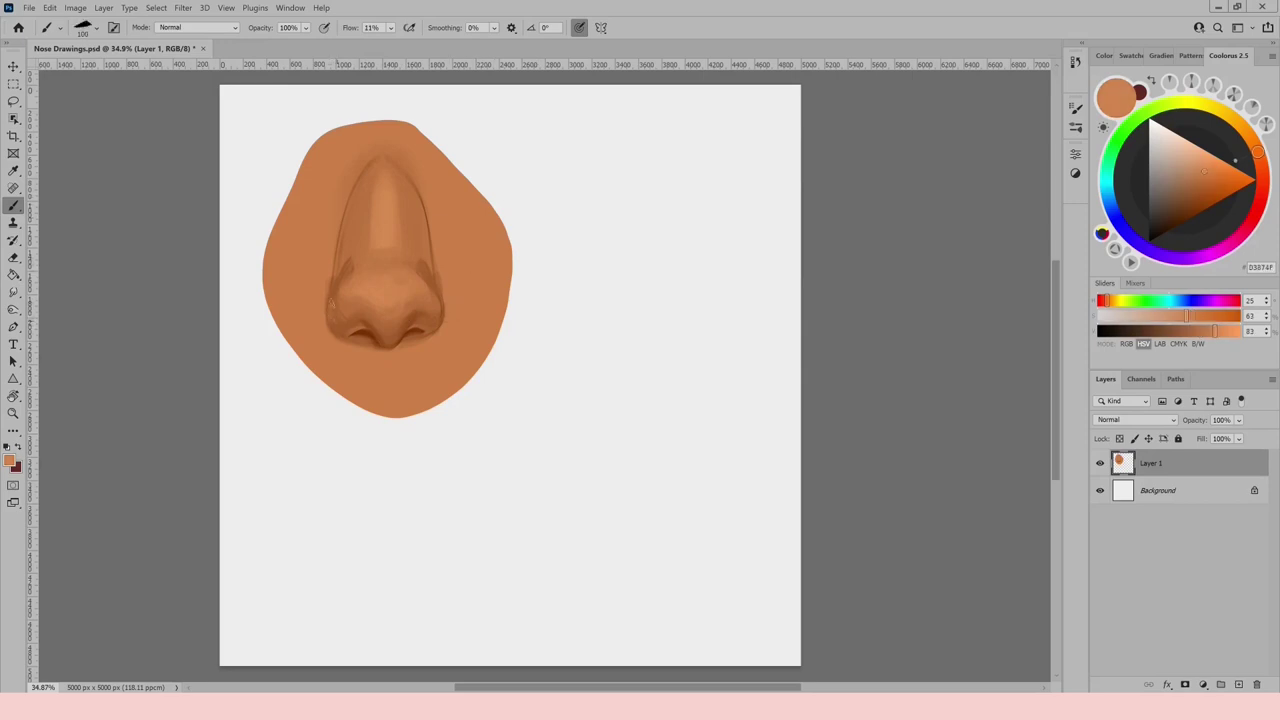
left_click(421, 315, "alt")
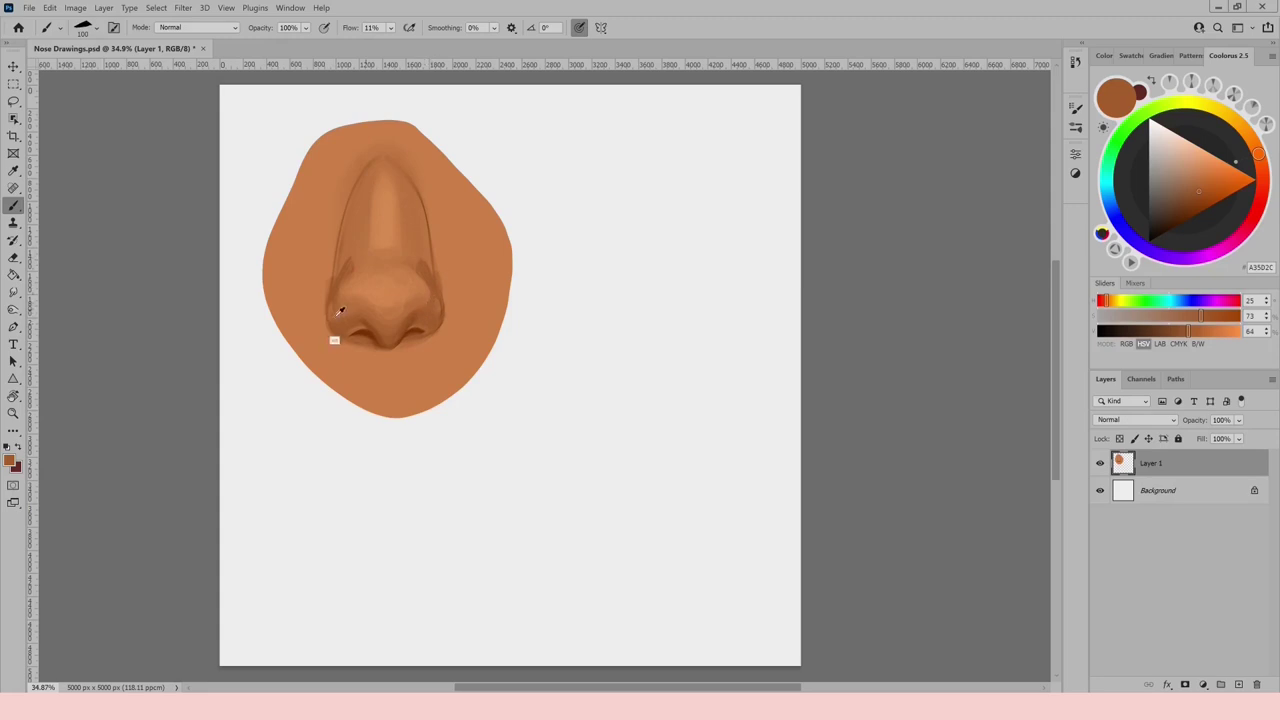
left_click(437, 302, "alt")
left_click(439, 311, "alt")
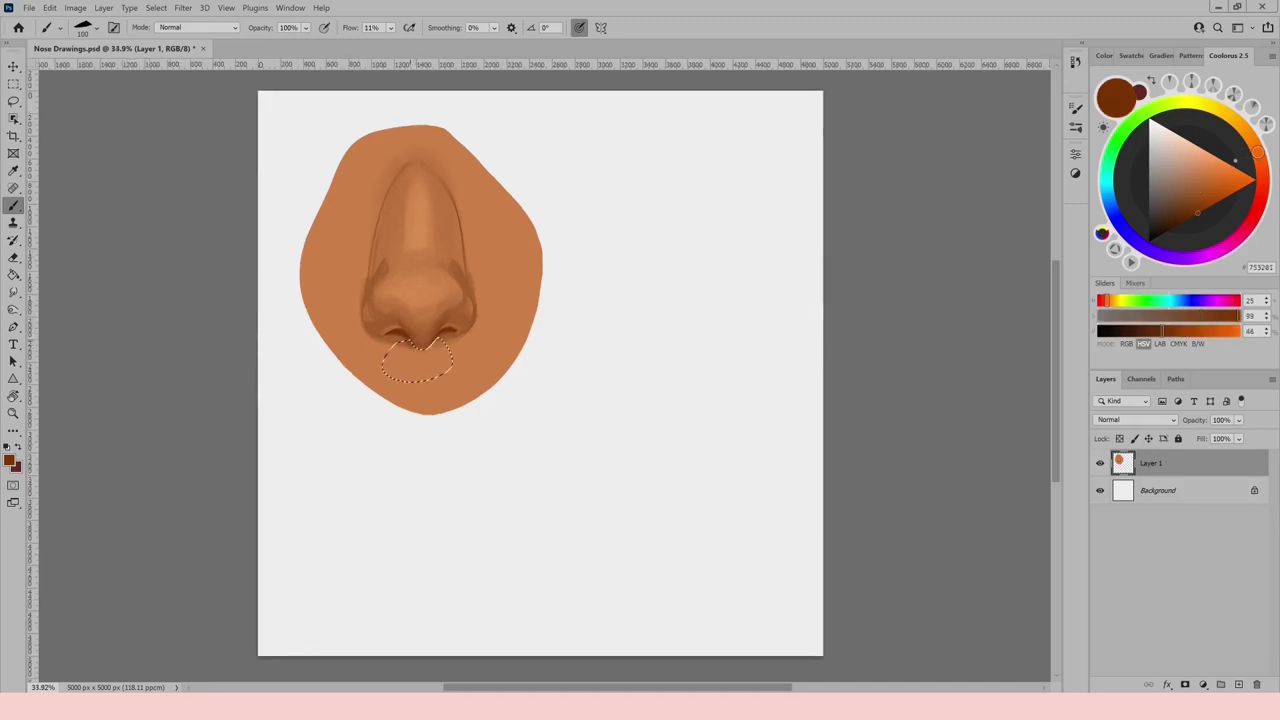
Shade beneath the tip with dark brown inside the selection, deselect it and blend the shadow's edge with the sampled skin tone.
left_click_drag(434, 342, 418, 350)
key("ctrl+d")
mouse_move(436, 342)
left_mouse_down()
mouse_move(393, 331)
mouse_move(448, 331)
mouse_move(396, 342)
mouse_move(435, 352)
left_mouse_up()
left_click(429, 362, "alt")
key("bracketright")
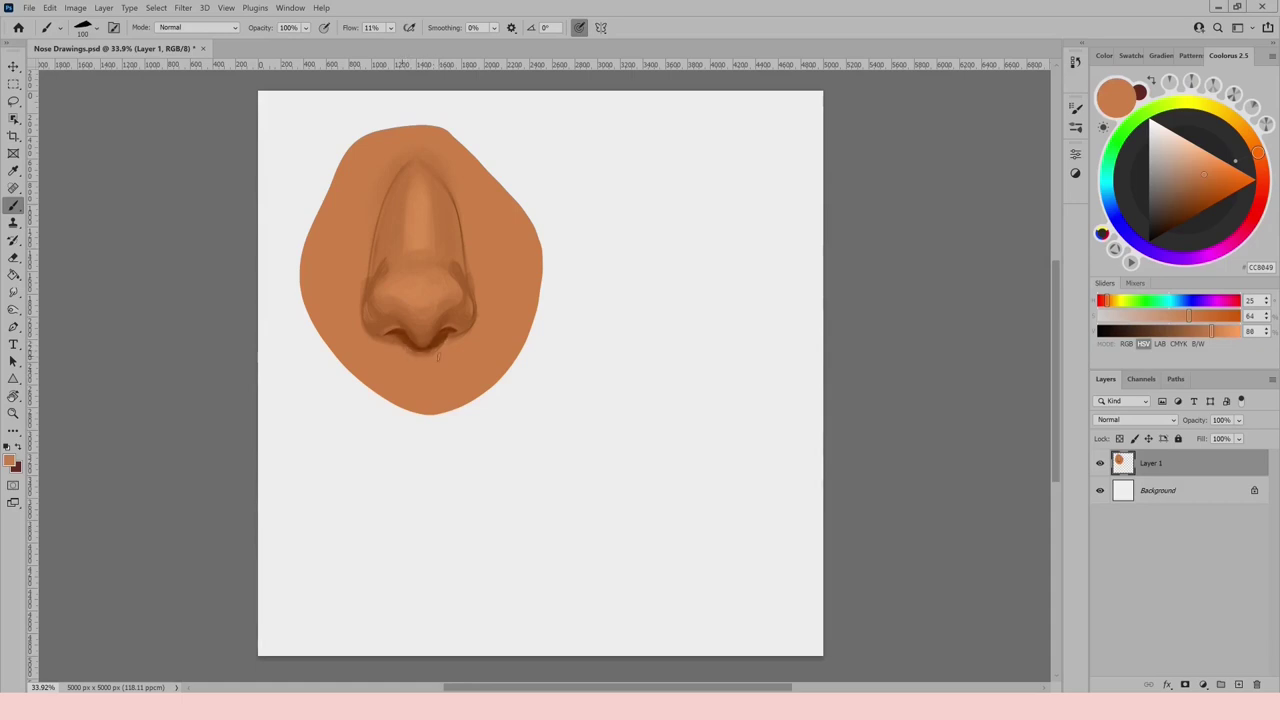
Darken the outer contours of both wings with sampled dark brown, raising the flow to 23%, and deepen the nostrils with very dark red.
left_click(379, 334, "alt")
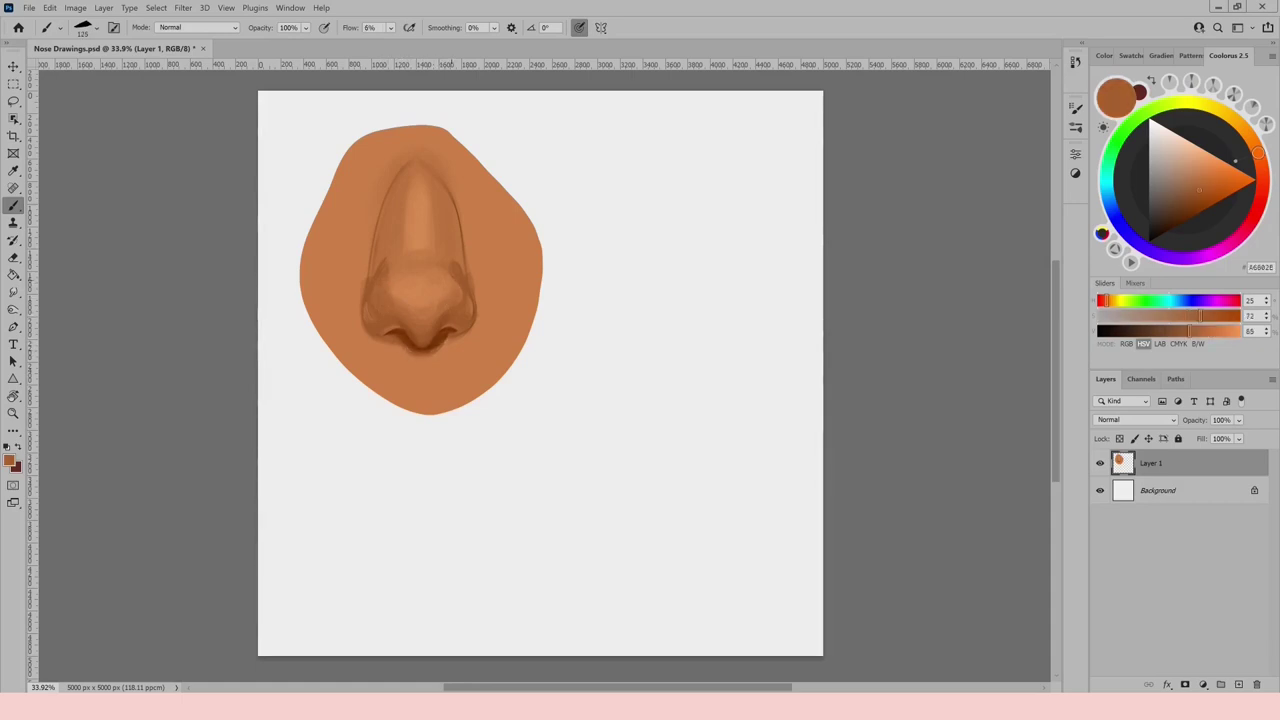
left_click(441, 341, "alt")
mouse_move(367, 291)
left_mouse_down()
mouse_move(375, 331)
mouse_move(392, 338)
mouse_move(382, 342)
left_mouse_up()
left_click_drag(366, 289, 362, 300)
left_click(391, 29)
left_click_drag(394, 41, 404, 42)
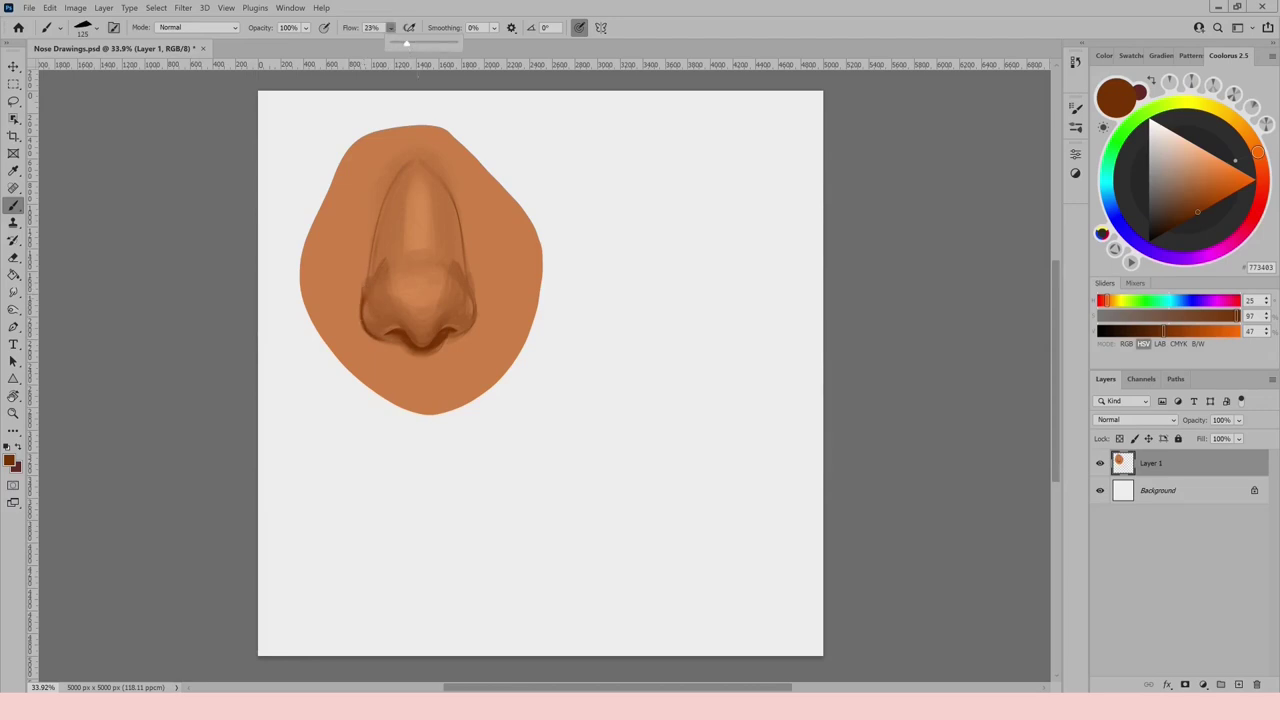
left_click_drag(368, 283, 362, 300)
mouse_move(470, 288)
left_mouse_down()
mouse_move(474, 320)
mouse_move(460, 336)
left_mouse_up()
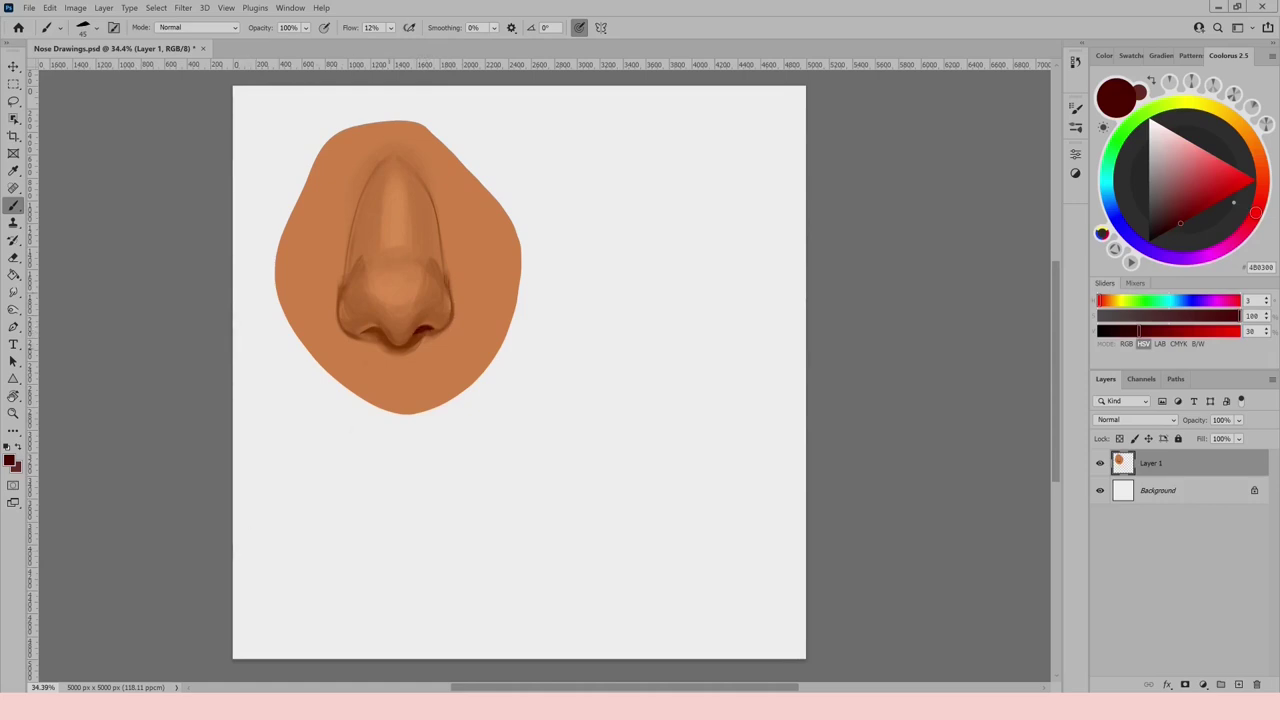
left_click_drag(411, 336, 424, 326)
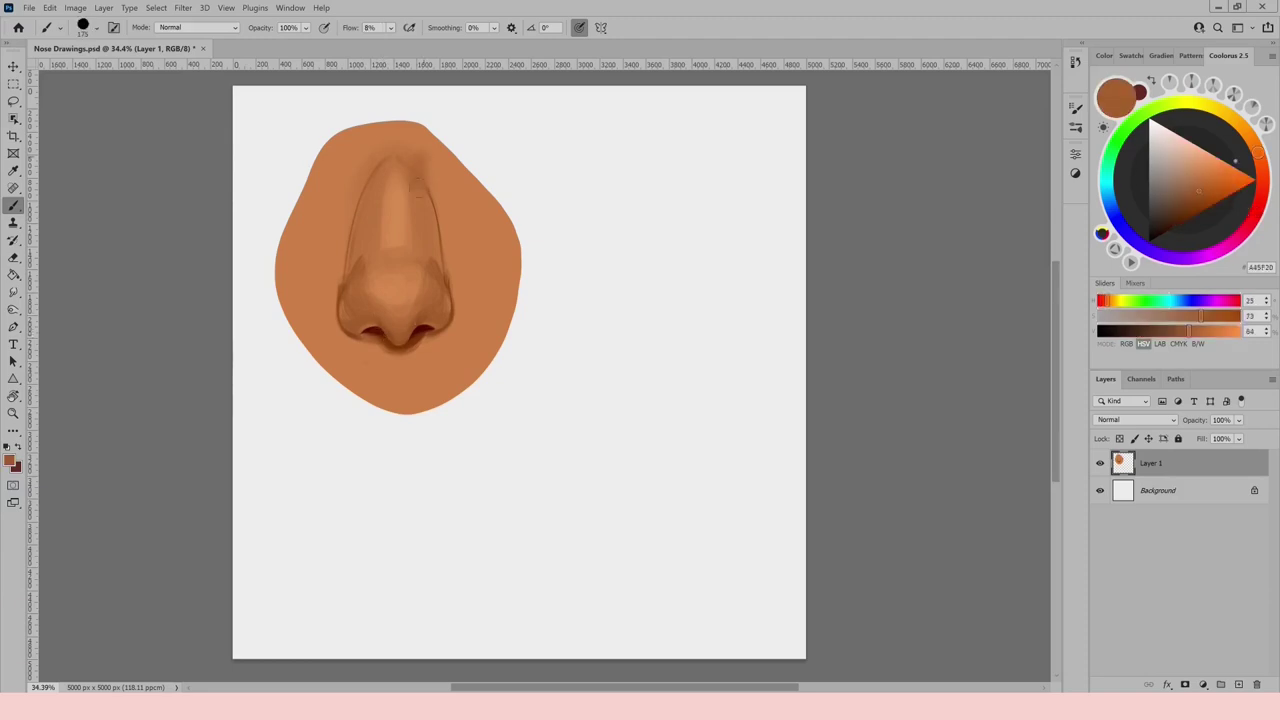
Shade both sides of the bridge up to the brows in brown with a round brush at 8% flow, blending sampled tones between them.
mouse_move(432, 186)
left_mouse_down()
mouse_move(413, 157)
mouse_move(366, 158)
mouse_move(372, 246)
left_mouse_up()
left_click_drag(366, 184, 361, 236)
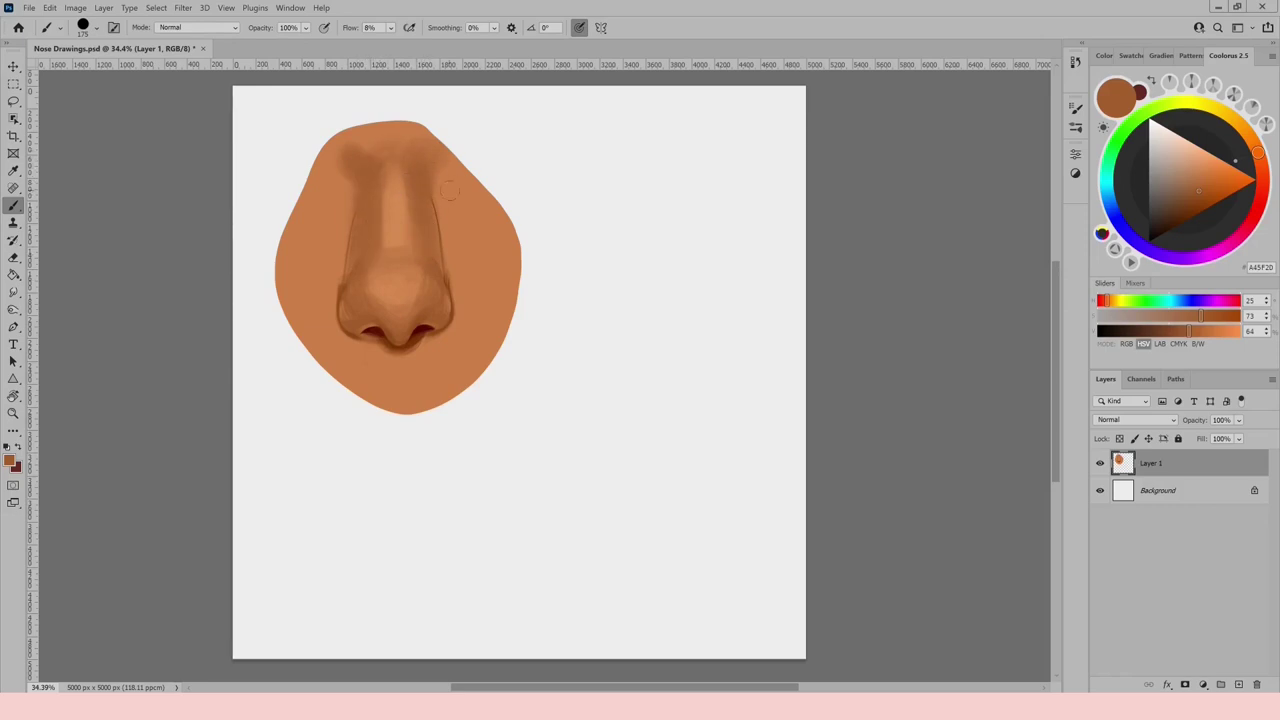
left_click(410, 200, "alt")
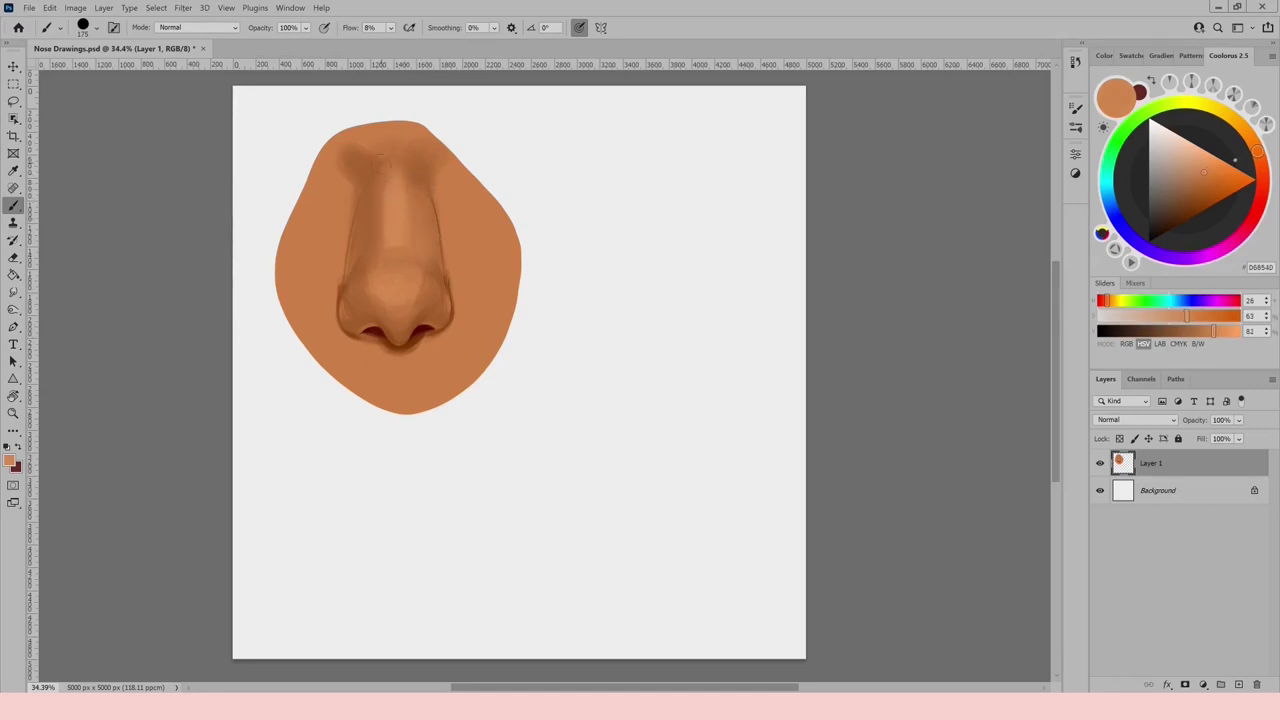
left_click(370, 172, "alt")
left_click(396, 185, "alt")
left_click(380, 176, "alt")
Smooth the nose tip and its transition into the wings with sampled orange tones at 8% flow.
left_click(398, 318, "alt")
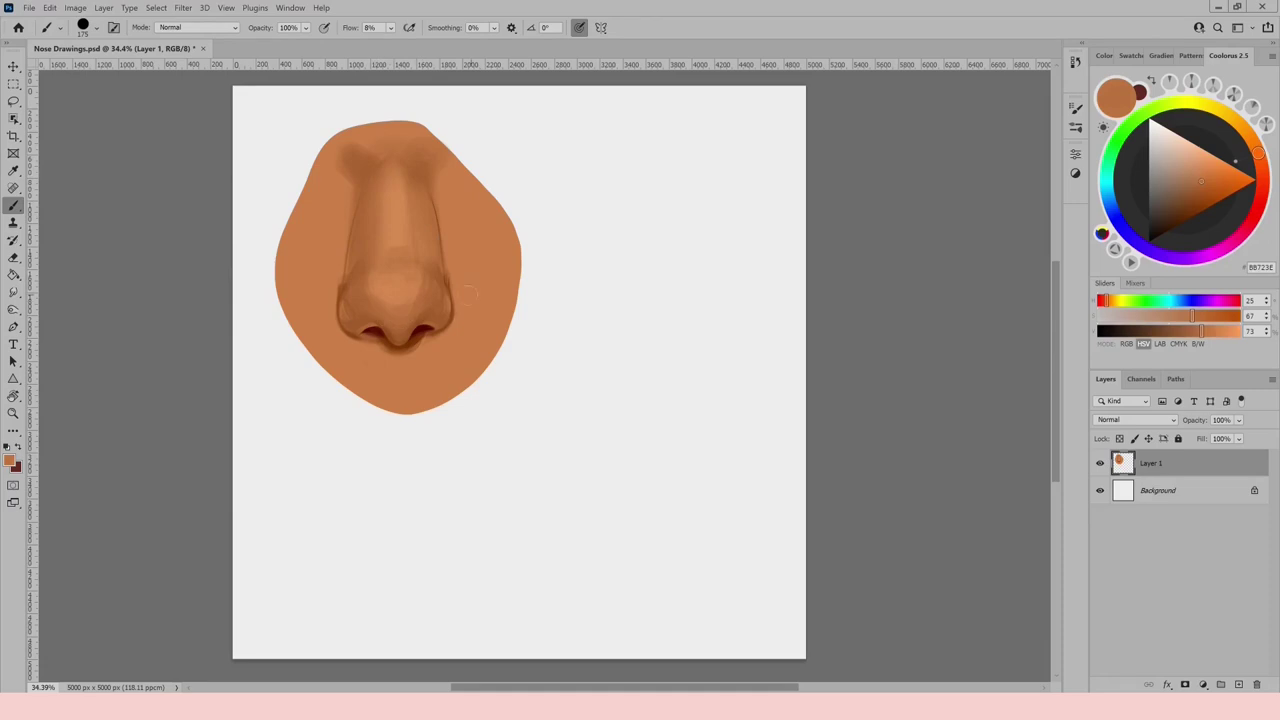
left_click(363, 292, "alt")
left_click(400, 296, "alt")
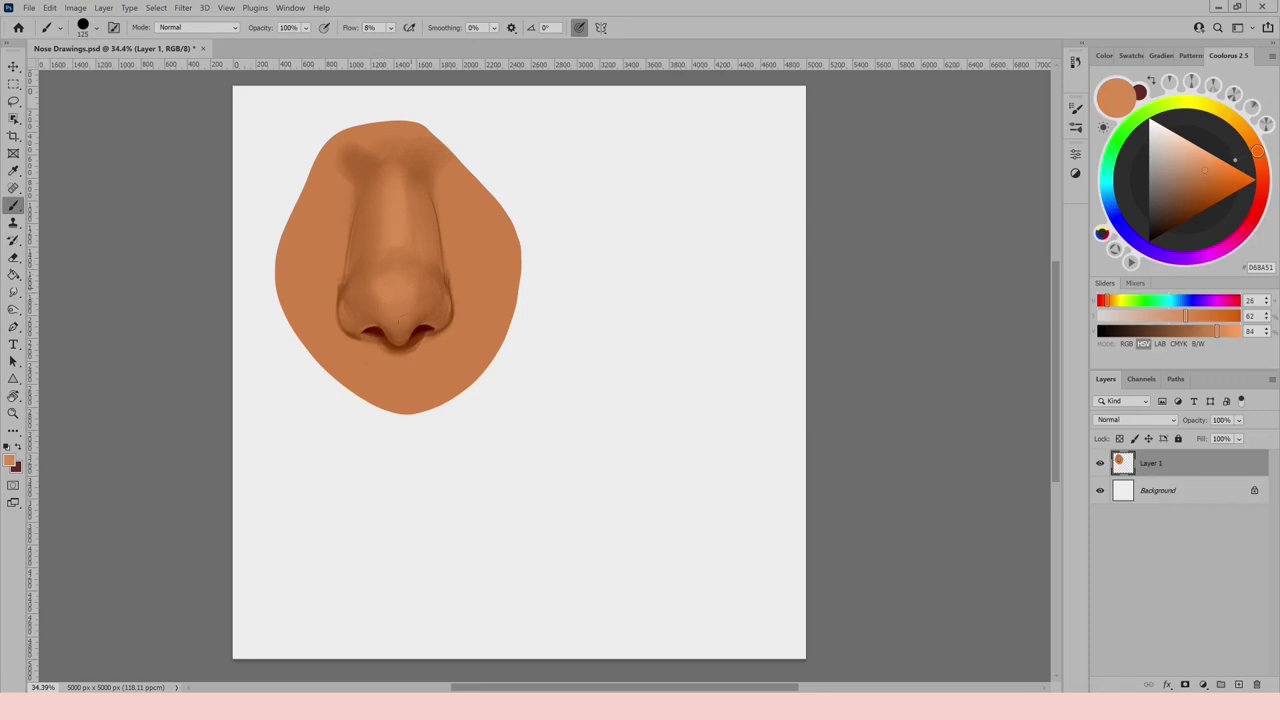
left_click(335, 267, "alt")
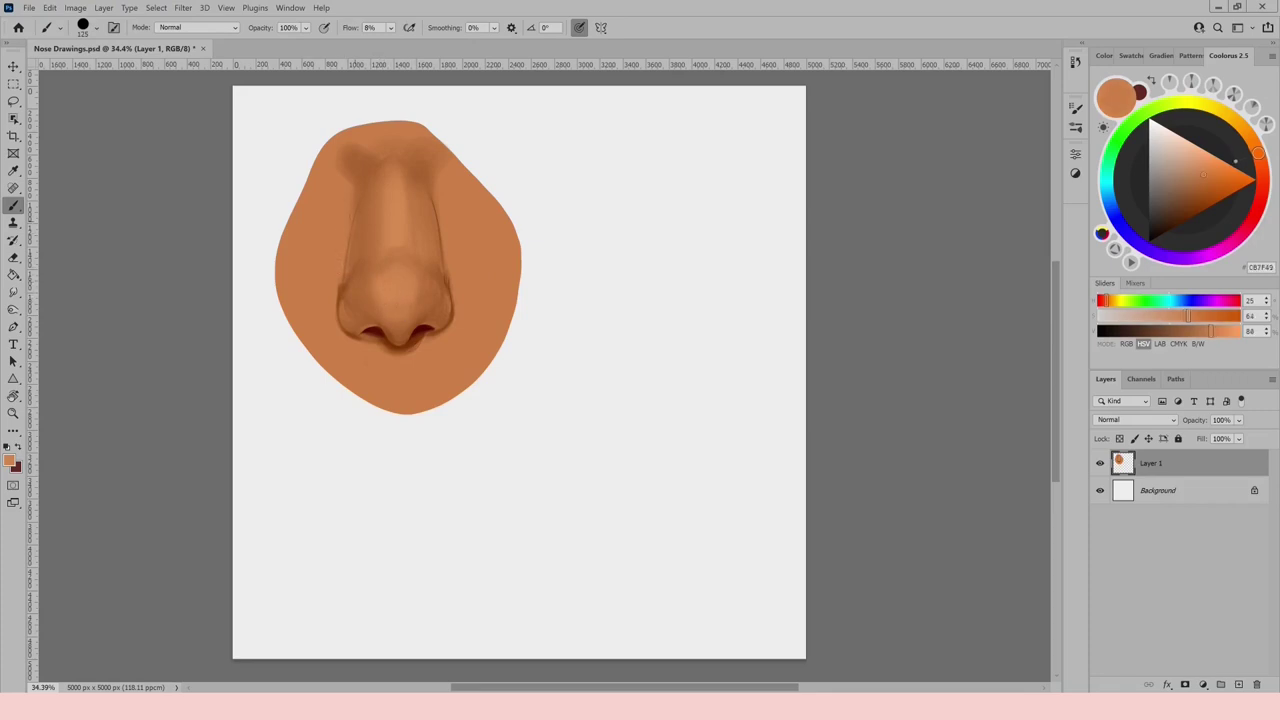
Soften the outlines along both sides of the bridge by painting over them with sampled skin and shadow tones.
left_click(368, 202, "alt")
left_click(337, 247, "alt")
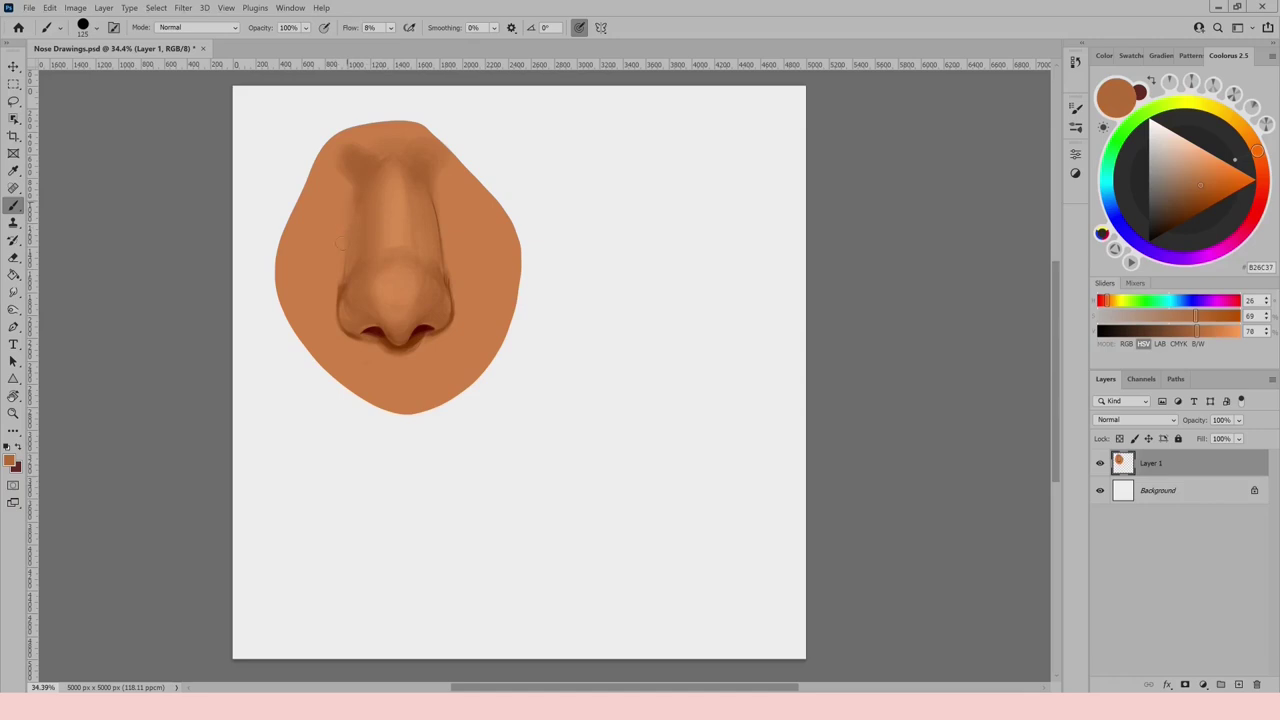
left_click(346, 214, "alt")
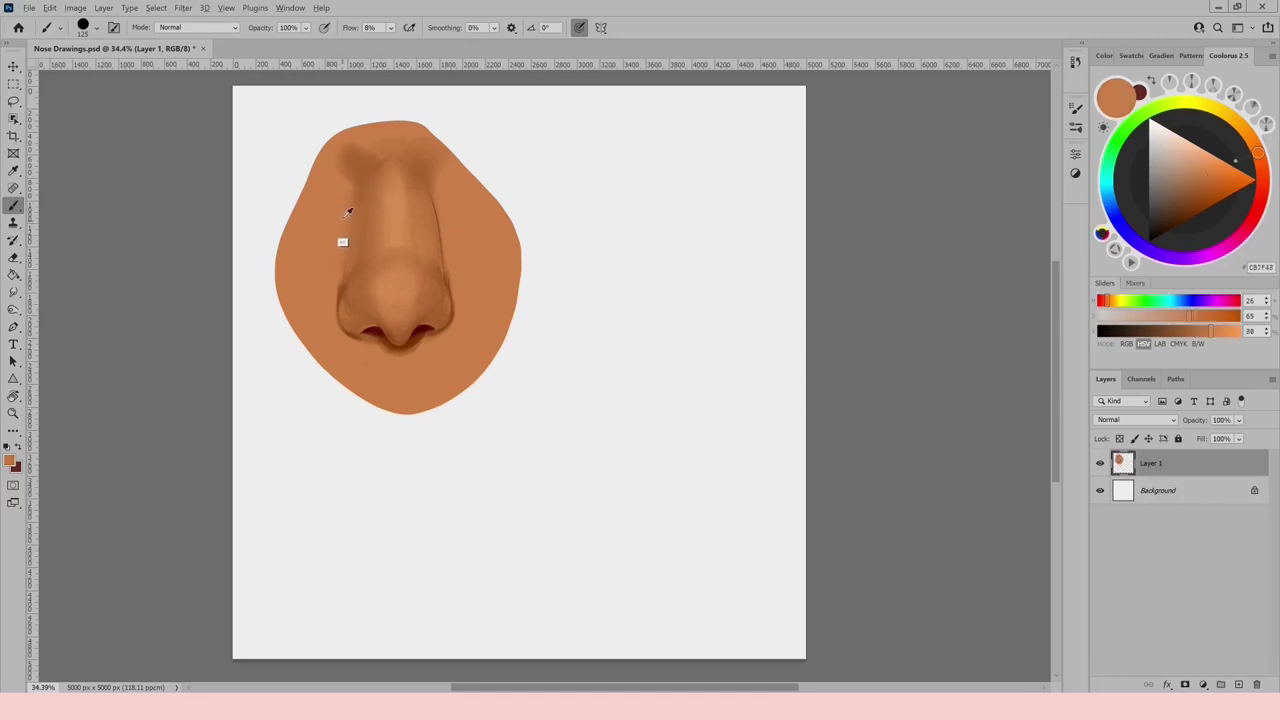
left_click(432, 204, "alt")
left_click(442, 222, "alt")
left_click(432, 202, "alt")
left_click(440, 226, "alt")
left_click(429, 286, "alt")
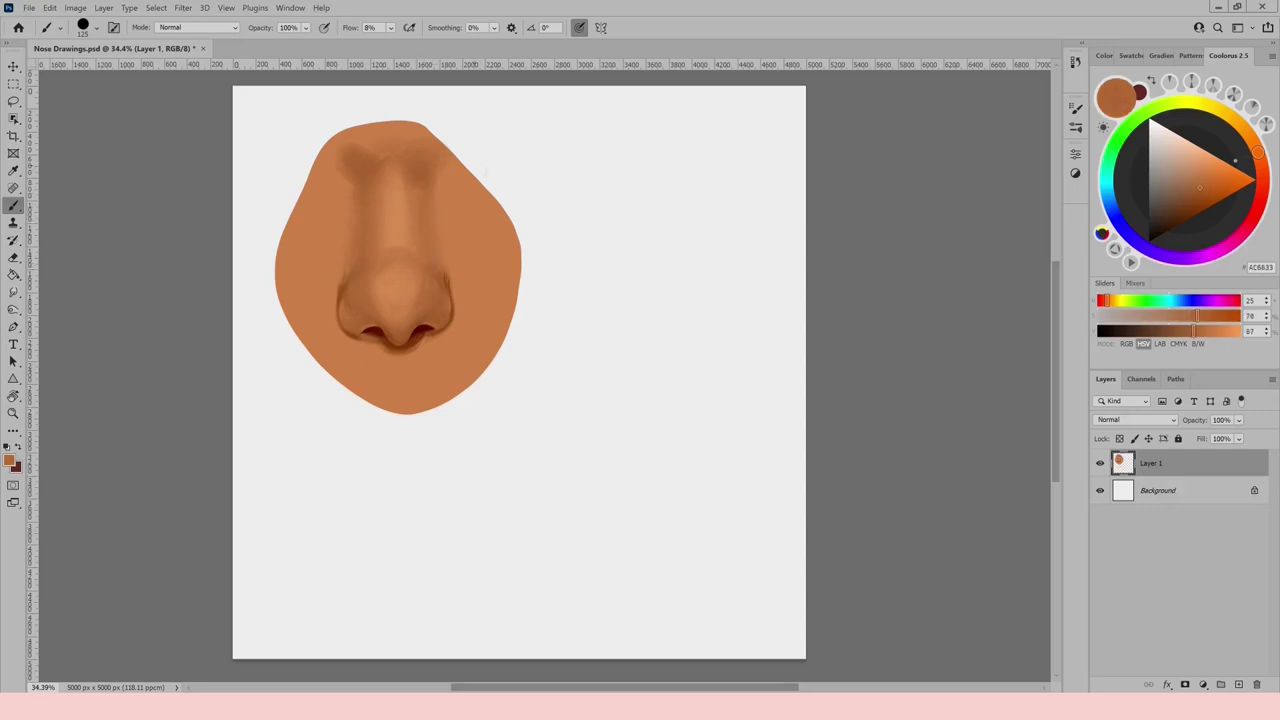
Glaze the bridge sides, wings and tip with red-orange using a soft 500 px brush at 68% flow.
left_click(417, 251, "alt")
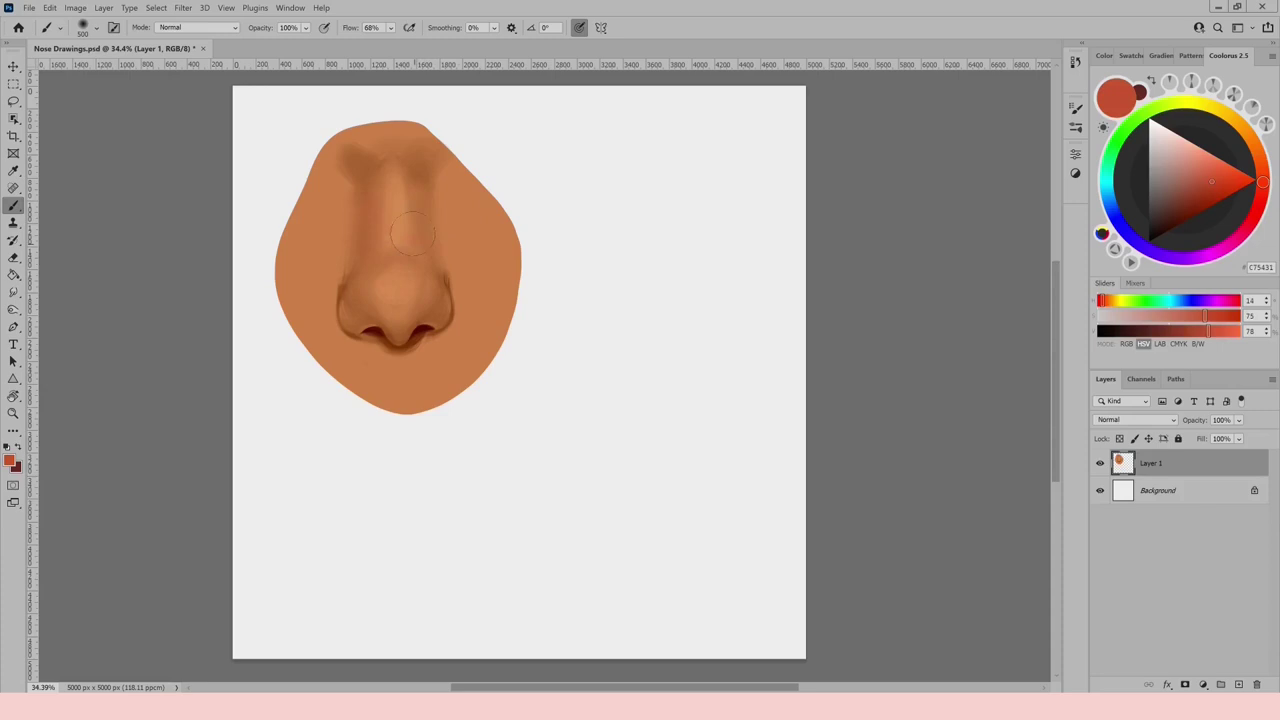
left_click_drag(370, 195, 374, 262)
left_click_drag(371, 318, 431, 299)
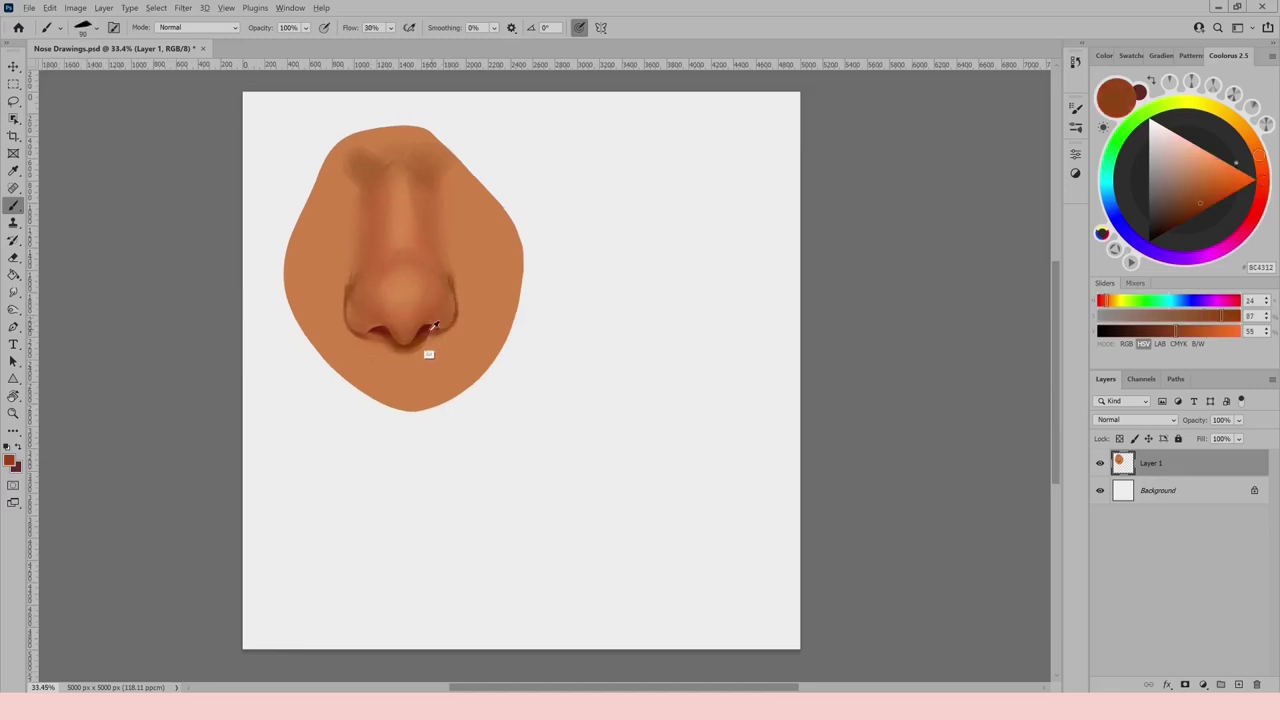
Deepen the nostrils and lower wing edges with sampled dark red tones at 30% flow.
left_click(433, 326, "alt")
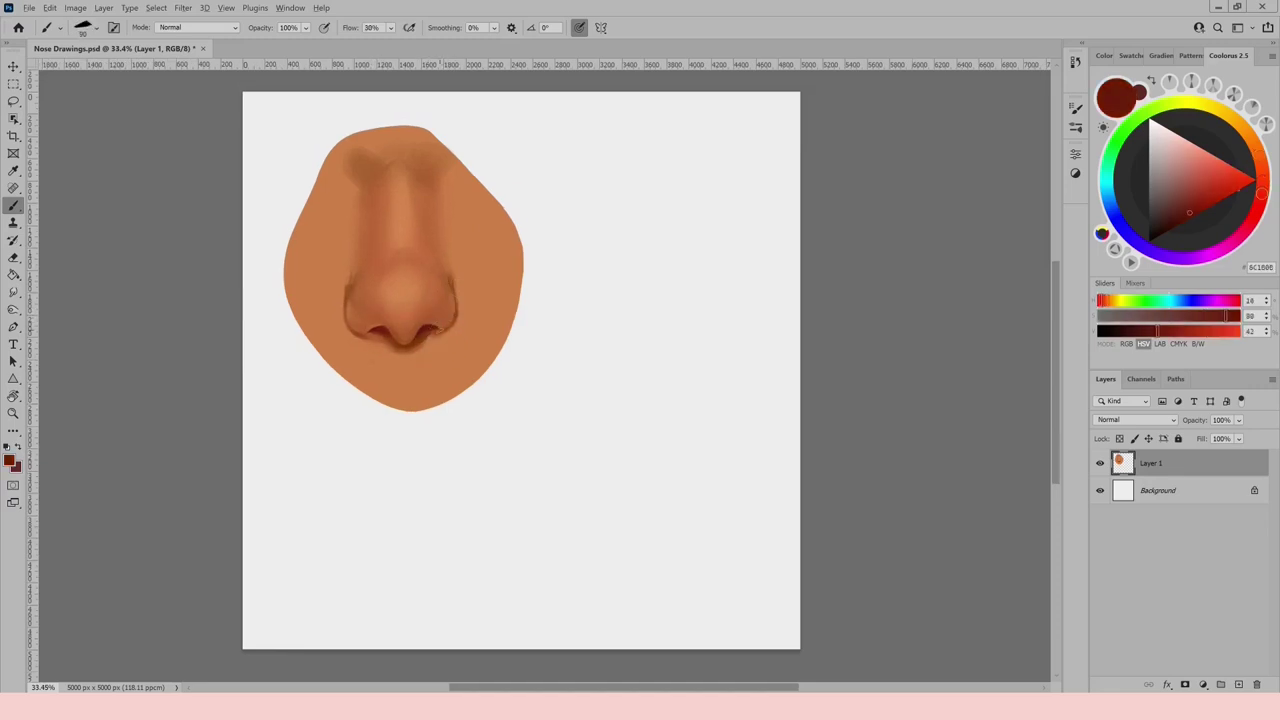
left_click_drag(438, 335, 457, 320)
left_click_drag(350, 330, 374, 340)
left_click(430, 318, "alt")
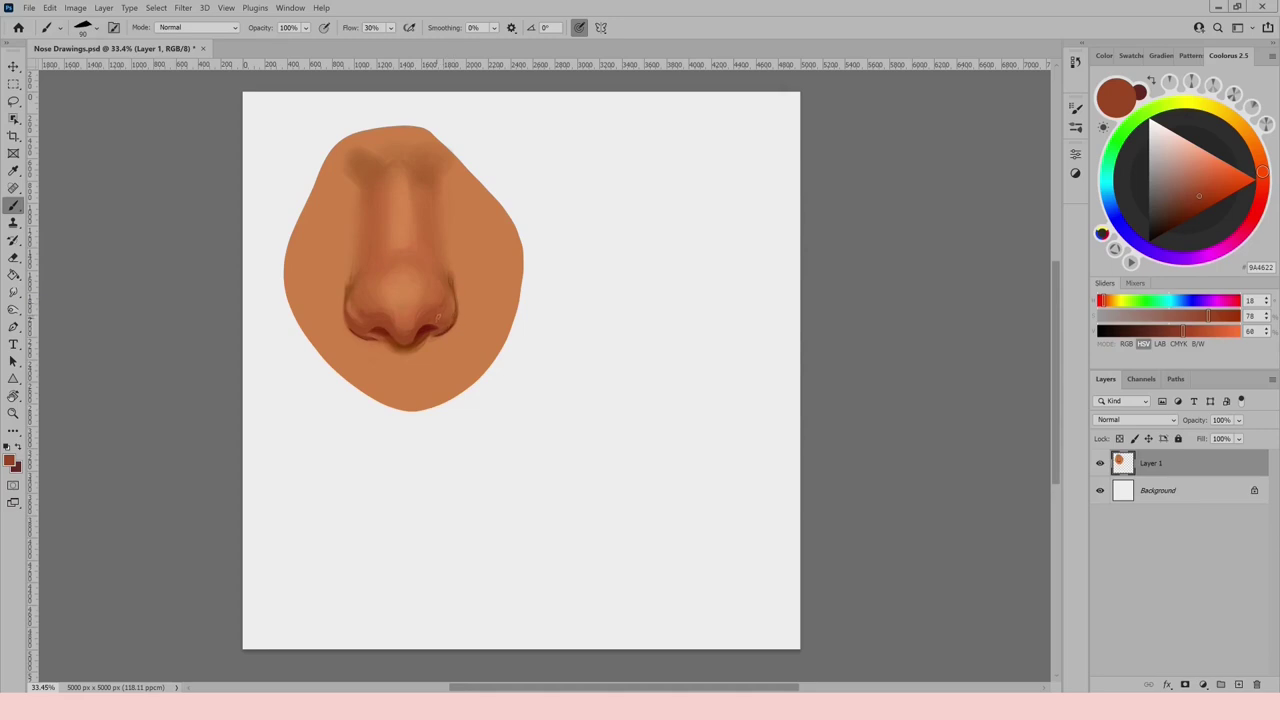
left_click(436, 326, "alt")
left_click_drag(367, 328, 379, 333)
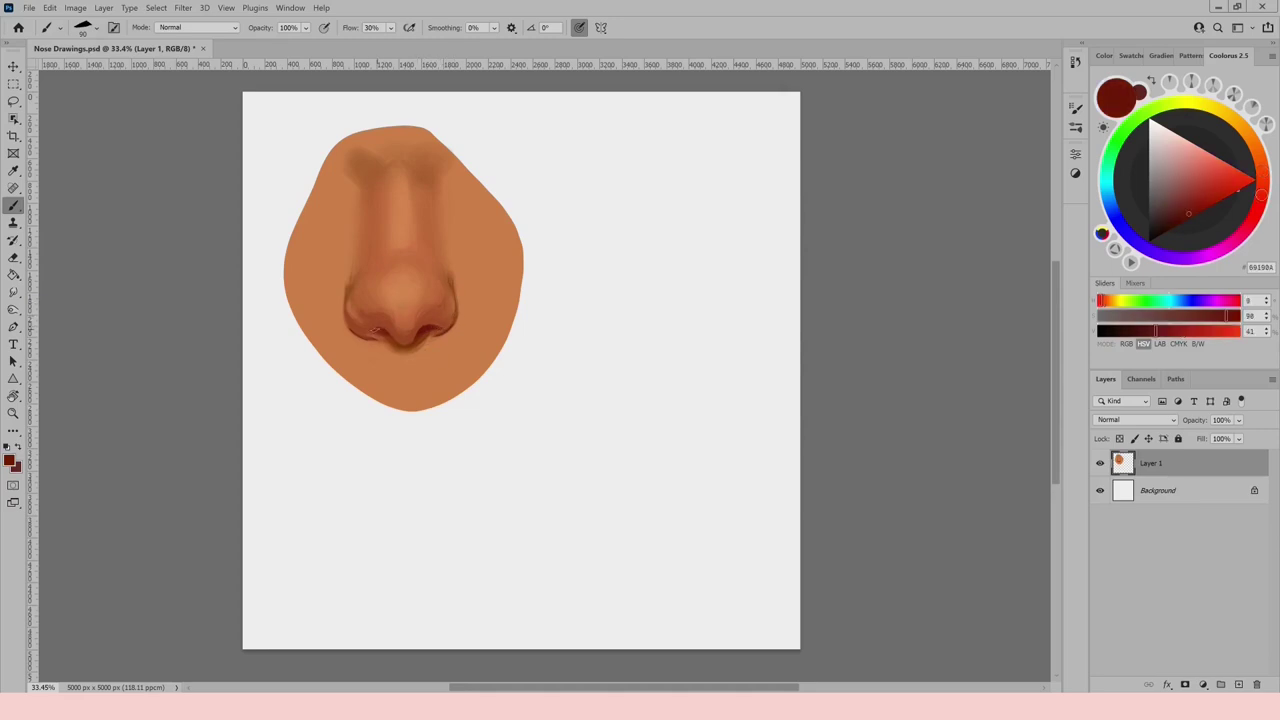
Sample a reddish brown from the wing, enlarge the brush to 175 px and mark the shadow beside the upper bridge.
left_click(364, 318, "alt")
key("]")
key("]")
key("]")
key("]")
mouse_move(420, 170)
left_mouse_down()
mouse_move(441, 142)
mouse_move(421, 168)
left_mouse_up()
Extend the skin base around the upper nose by filling a lassoed area with the sampled skin colour, and deselect it.
left_click(470, 200, "alt")
key("l")
left_click_drag(325, 345, 323, 347)
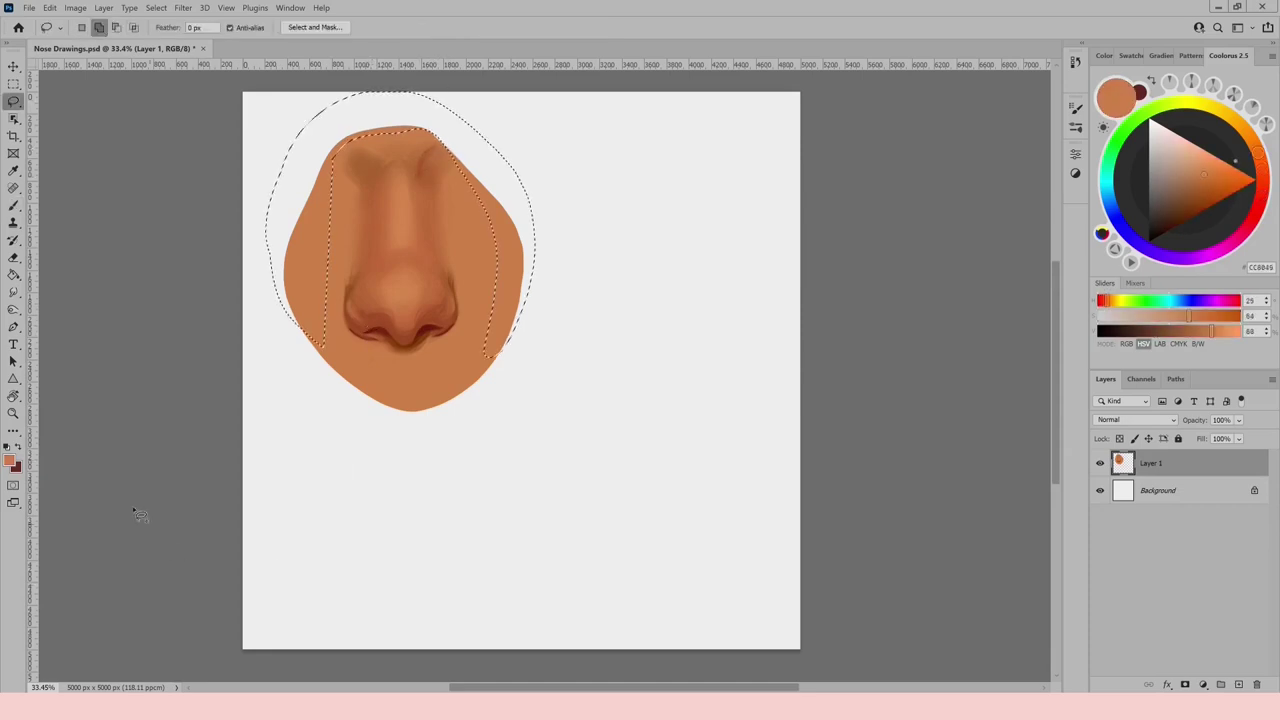
left_click(13, 275)
key("alt+BackSpace")
key("ctrl+d")
key("b")
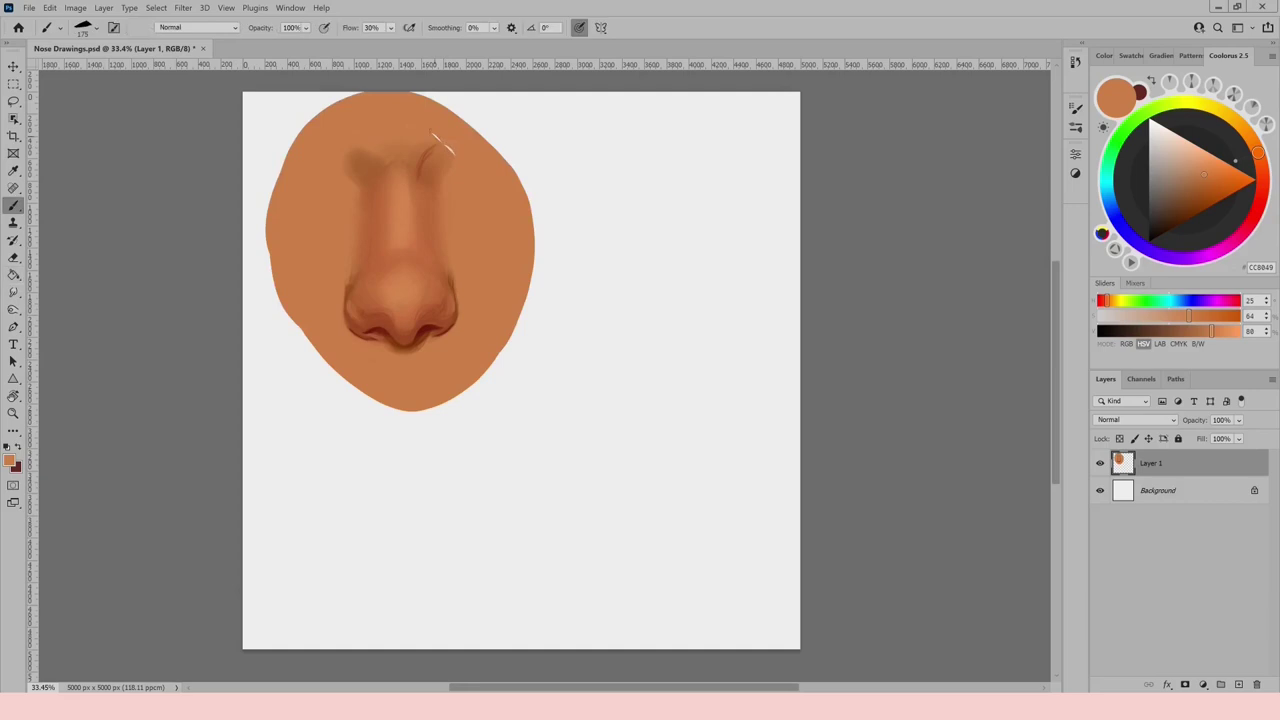
Paint a curved reddish-brown shadow within a lasso selection at the right inner brow and deselect it.
left_click(432, 158, "alt")
key("l")
mouse_move(446, 143)
left_mouse_down()
mouse_move(438, 161)
mouse_move(448, 148)
left_mouse_up()
key("b")
key("ctrl+d")
Lasso a matching shape at the left inner brow, paint it reddish brown and deselect it.
key("l")
mouse_move(381, 179)
left_mouse_down()
mouse_move(333, 167)
mouse_move(383, 190)
left_mouse_up()
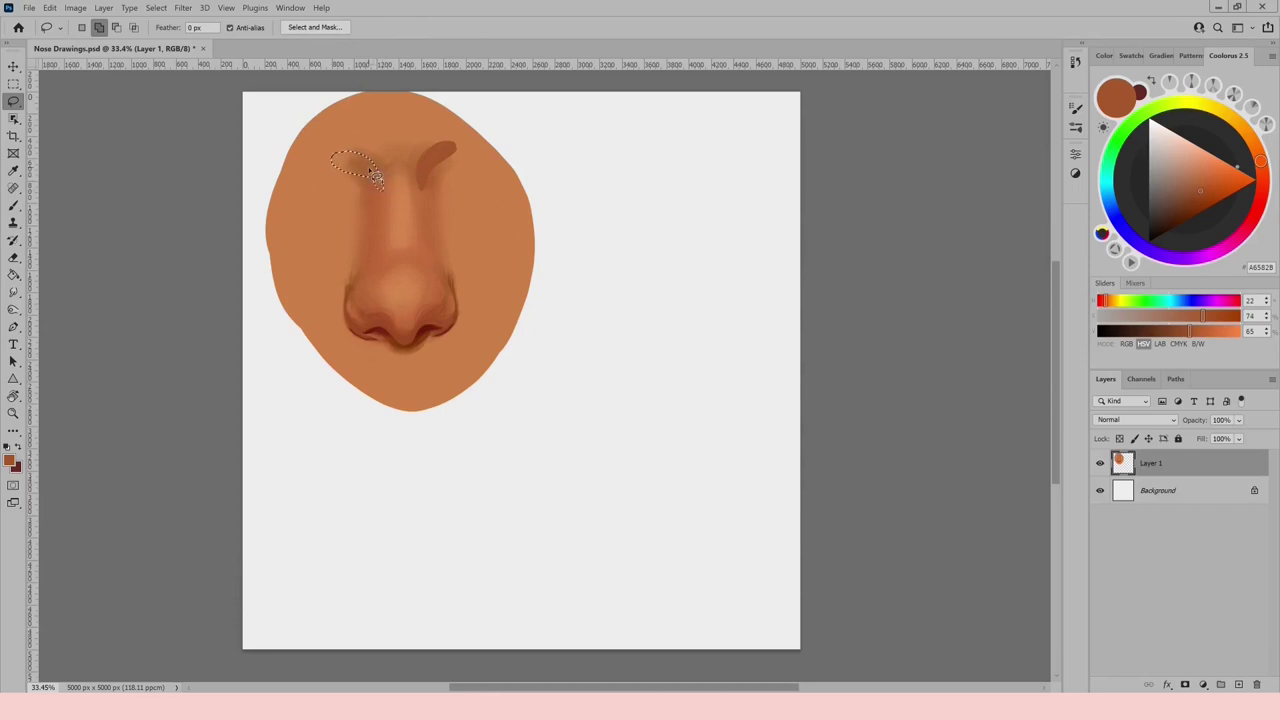
key("b")
key("l")
key("b")
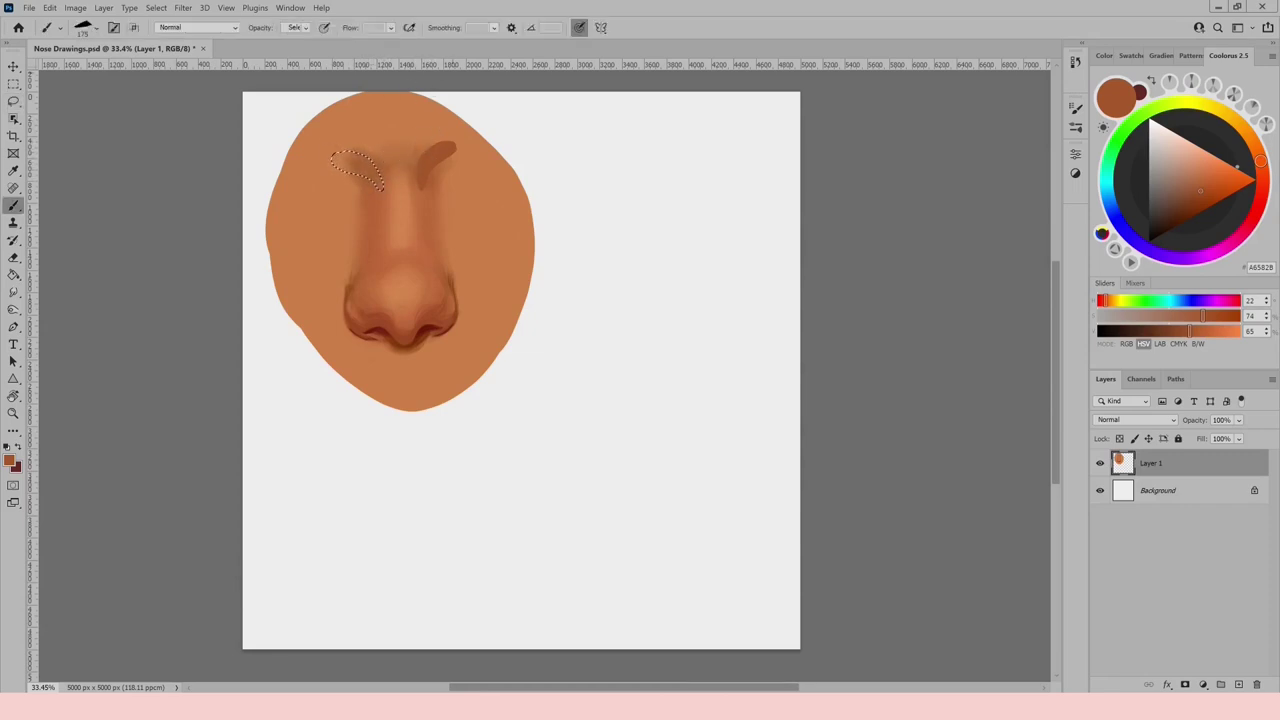
left_click_drag(329, 159, 342, 163)
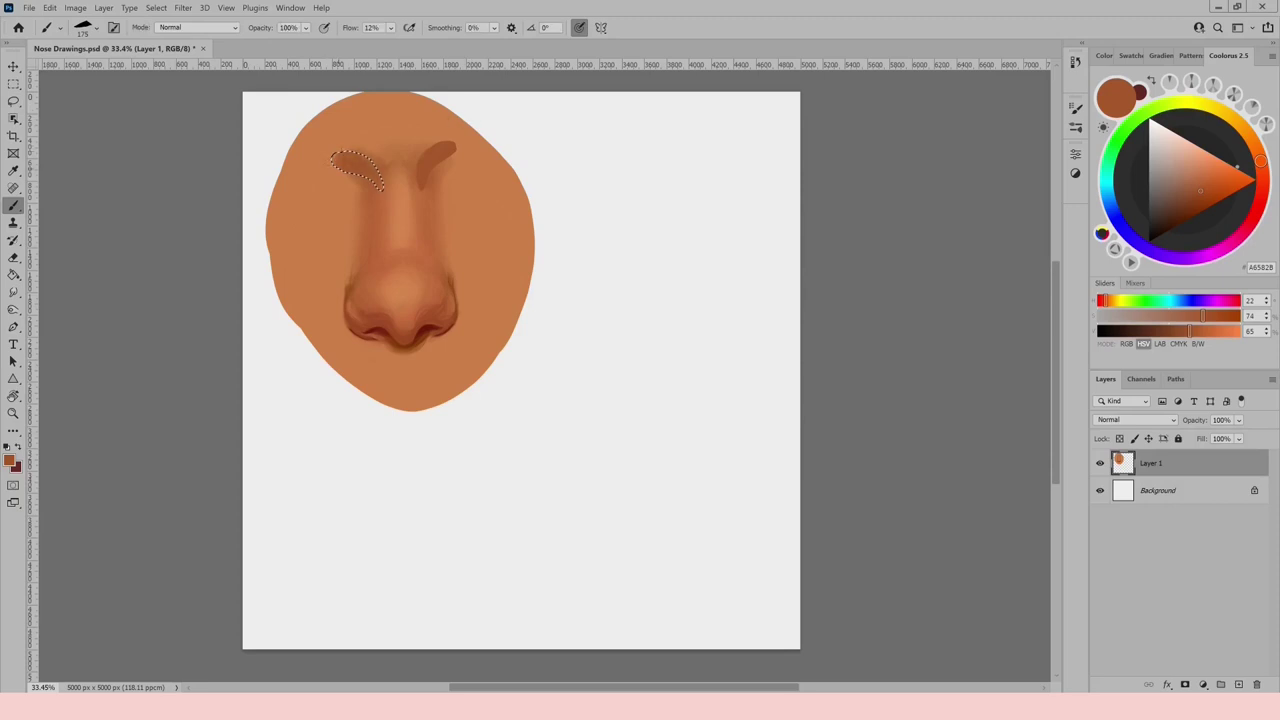
key("ctrl+d")
Blend the right brow shadow into the bridge and skin with sampled tones, using a 70 px round brush at 10% flow.
left_click(416, 194, "alt")
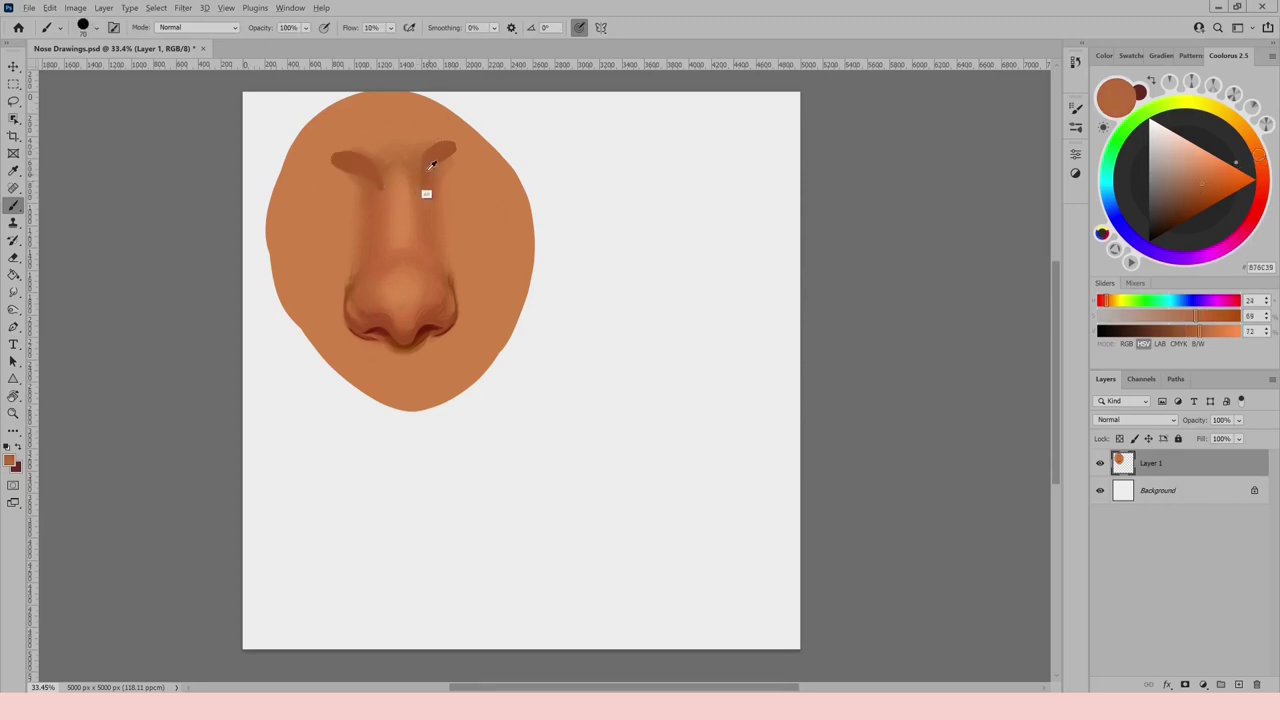
left_click(437, 160, "alt")
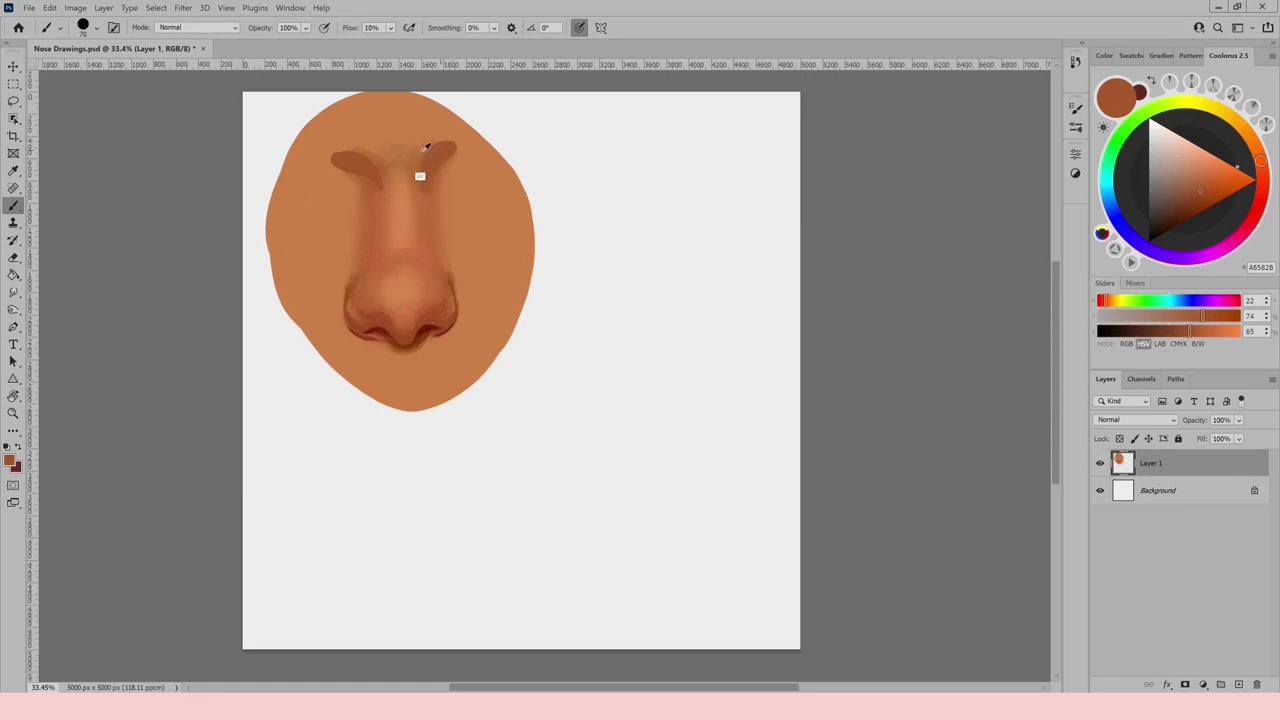
left_click(428, 150, "alt")
left_click(440, 161, "alt")
left_click(461, 163, "alt")
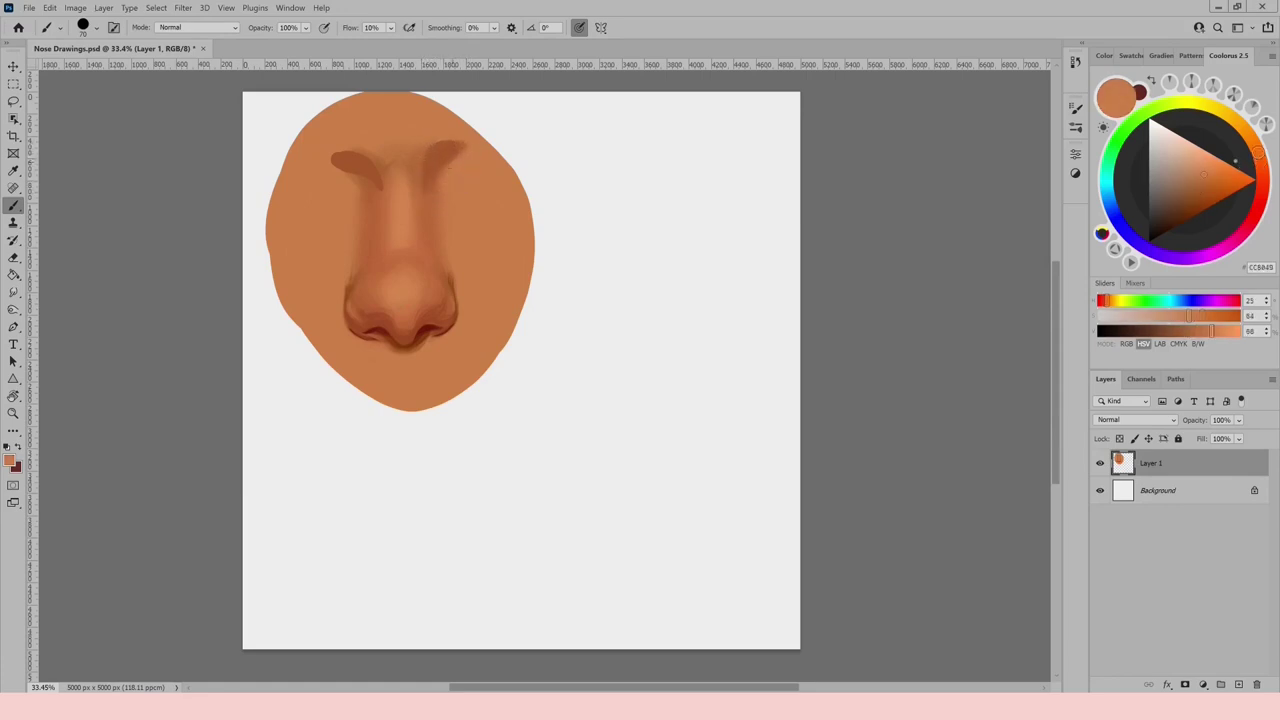
left_click(441, 163, "alt")
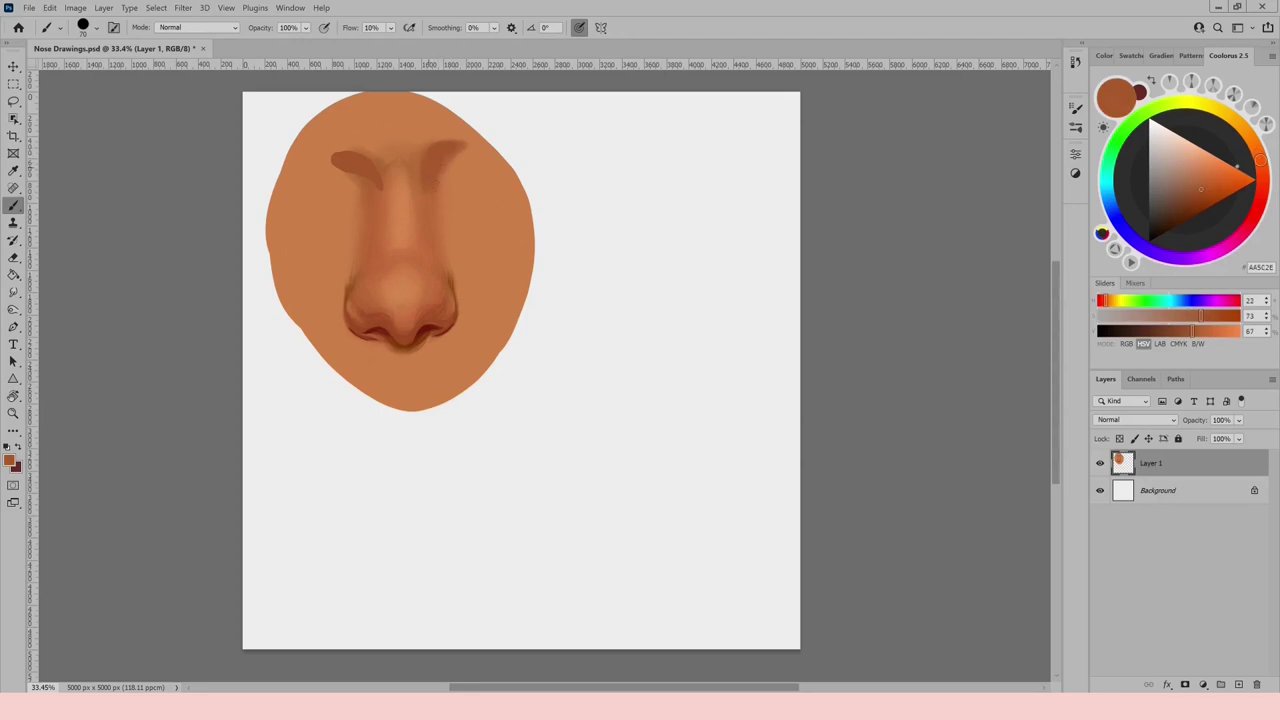
Blend the left brow shadow into the bridge and surrounding skin with sampled tones at 10% flow.
left_click(362, 170, "alt")
left_click(382, 194, "alt")
left_click(384, 232, "alt")
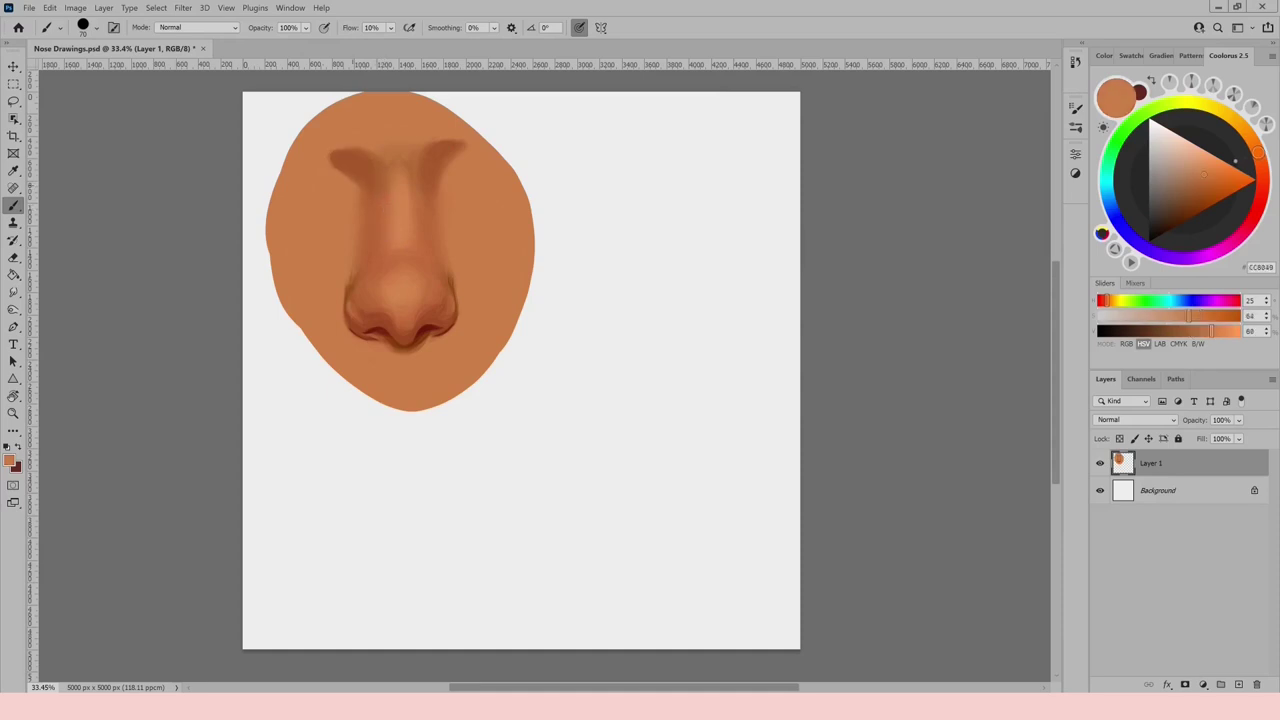
left_click(340, 158, "alt")
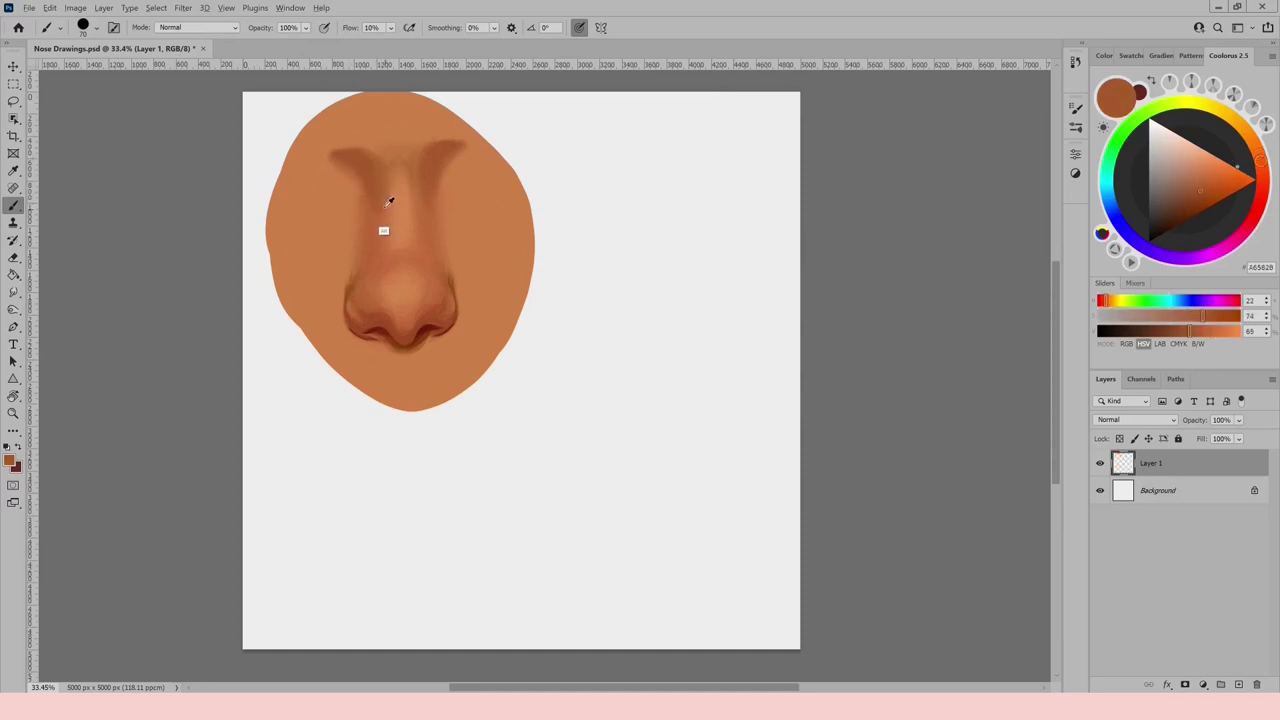
Add light peach highlights to the tip and bridge, and soften the upper wing contours with sampled skin tones.
left_click(396, 292, "alt")
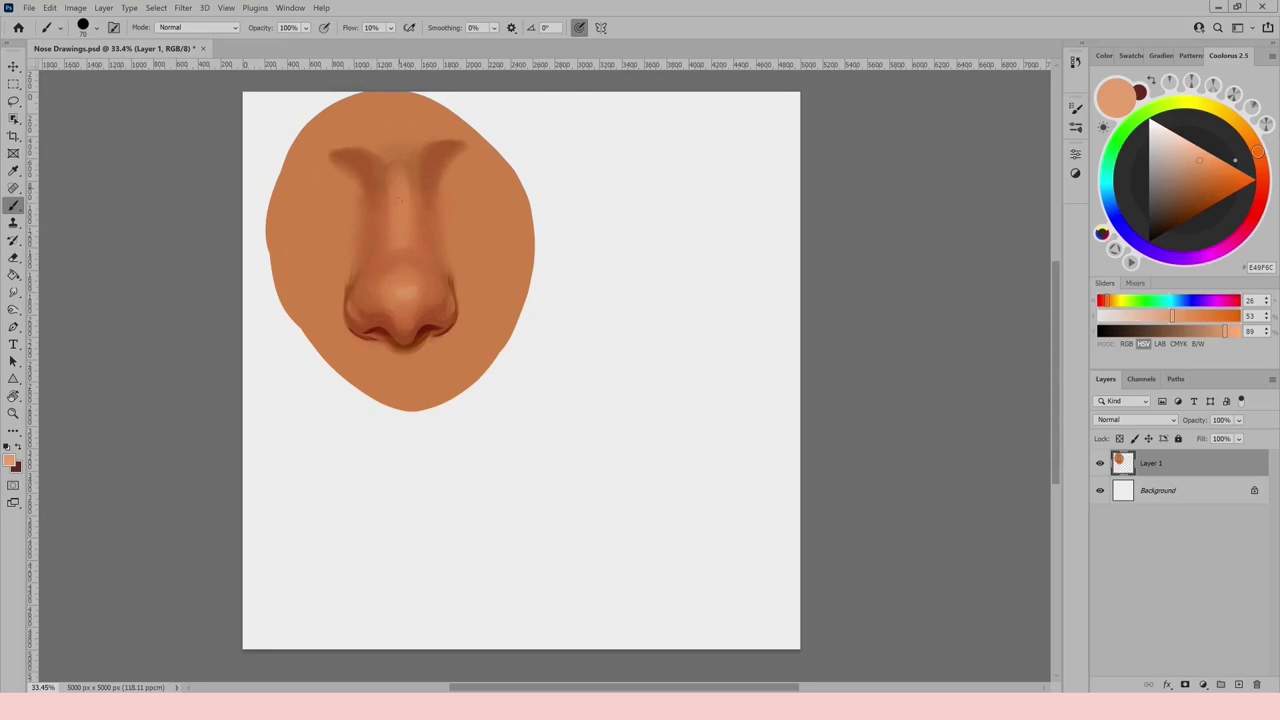
left_click(340, 272, "alt")
left_click(345, 292, "alt")
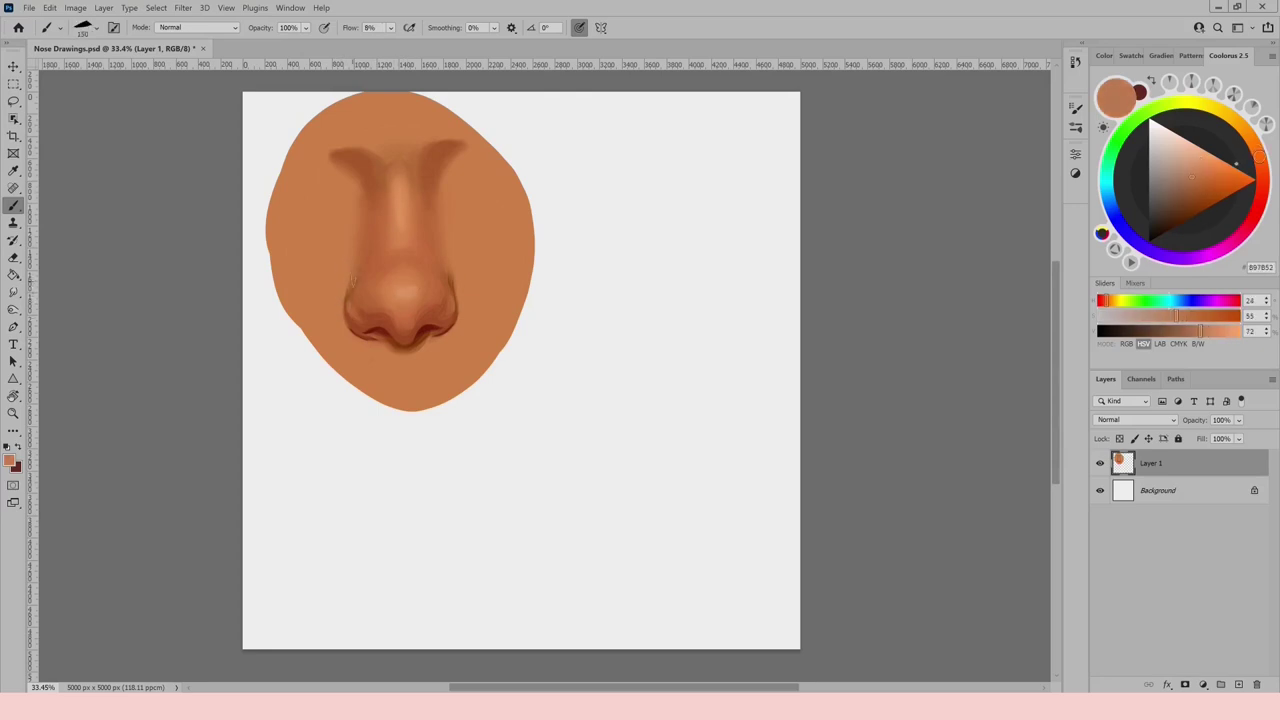
left_click(1187, 161)
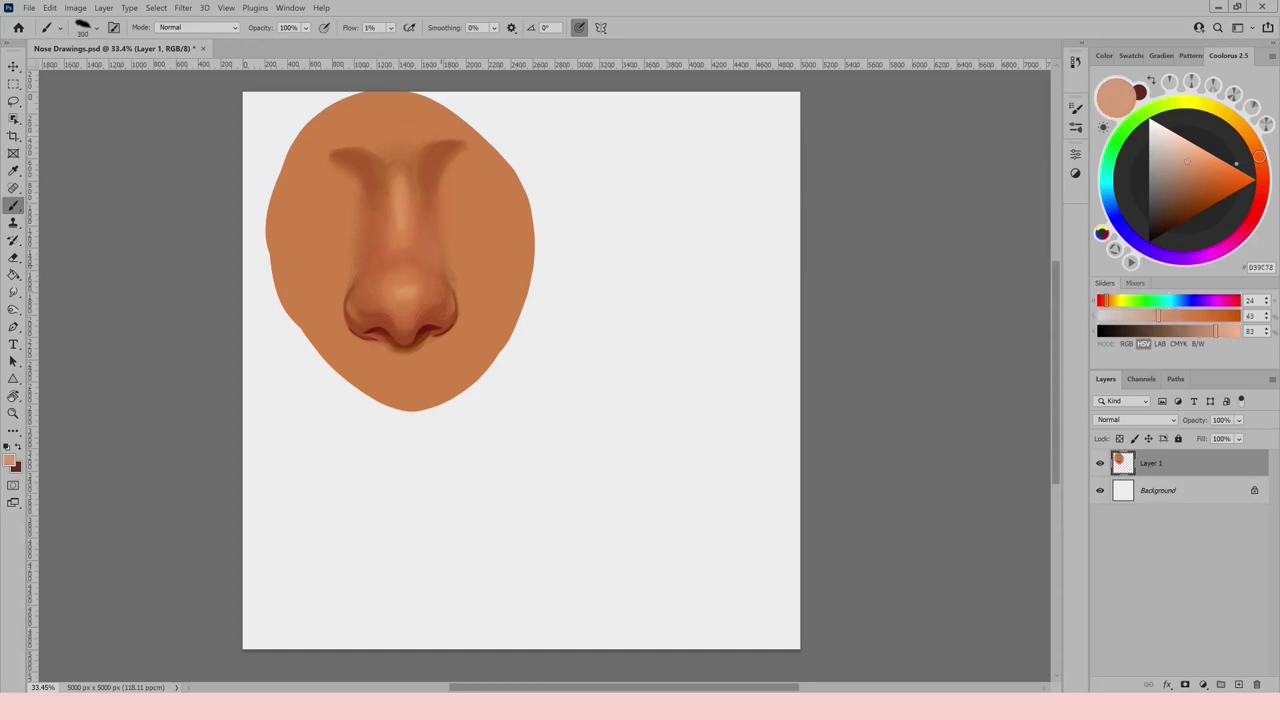
Paint a brown shadow beneath the nose tip and nostrils with sampled tones, and soften its lower edge into the skin.
left_click(406, 347, "alt")
left_click_drag(394, 353, 426, 342)
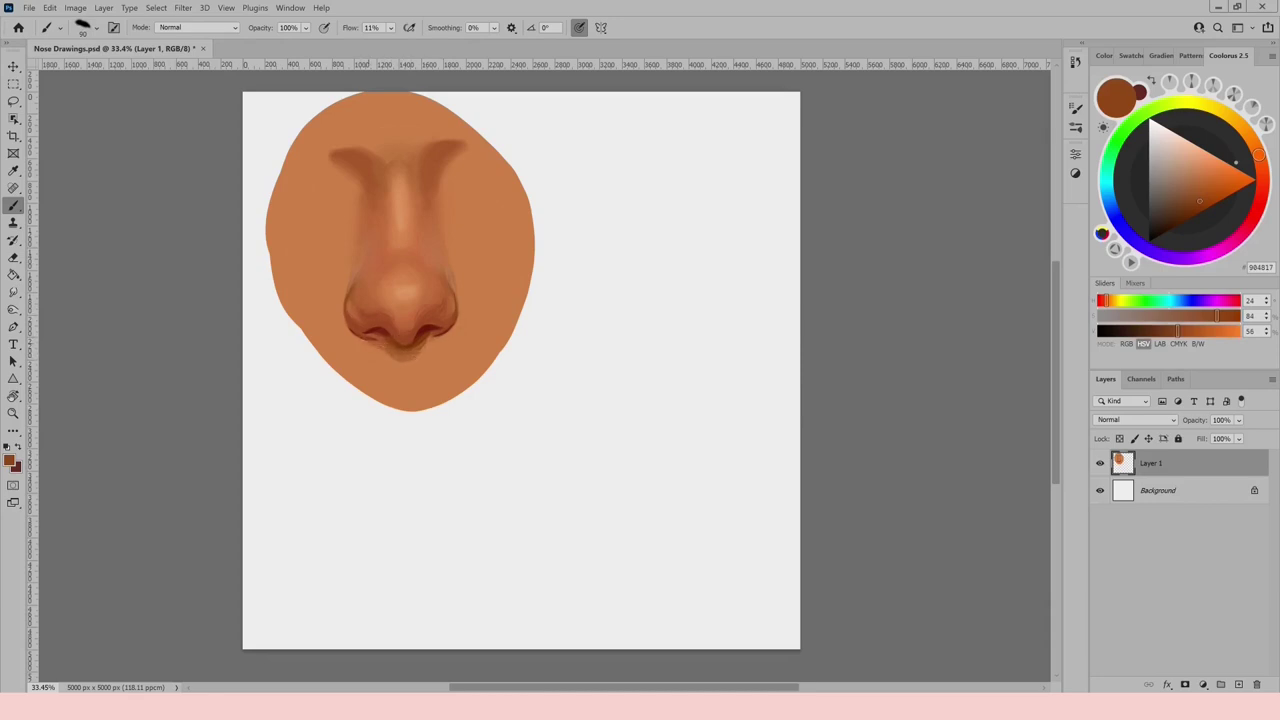
left_click_drag(426, 343, 441, 335)
left_click(374, 345, "alt")
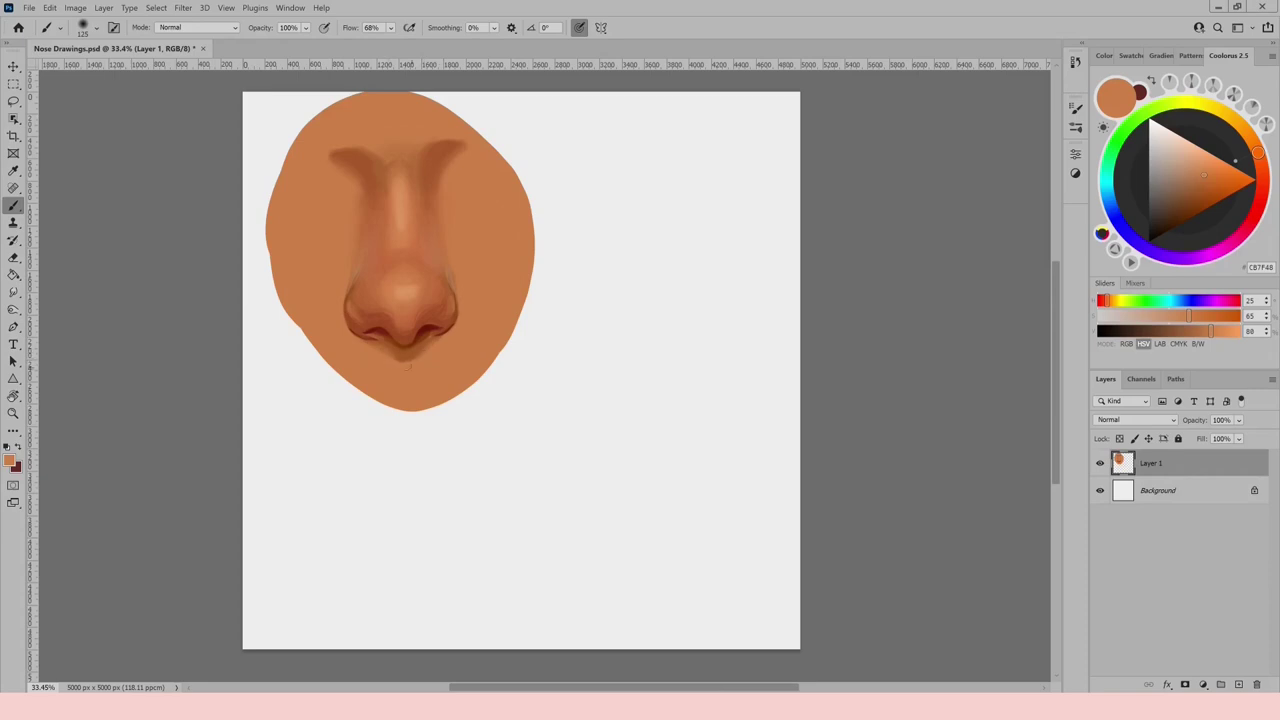
left_click_drag(407, 361, 406, 364)
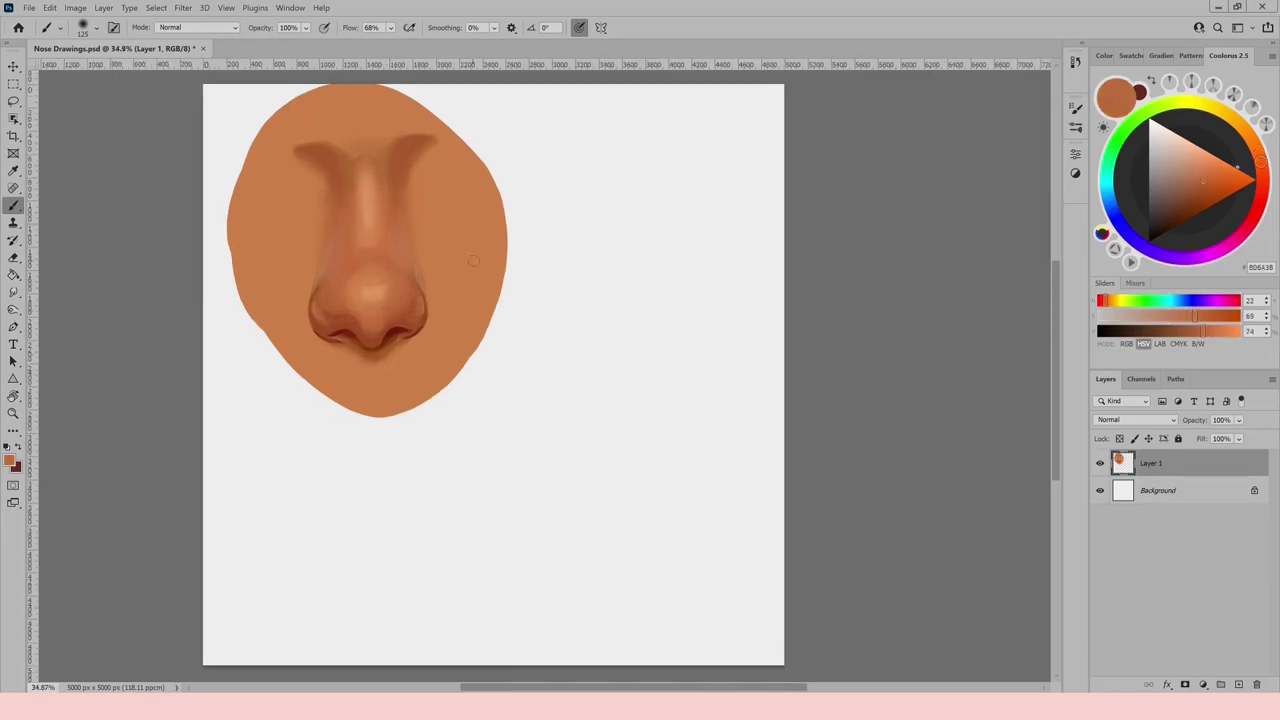
Paint a lighter skin tone sampled from the bridge across the forehead above and between the brows, at 17% flow.
left_click(346, 300, "alt")
left_click(370, 200, "alt")
left_click_drag(335, 138, 397, 117)
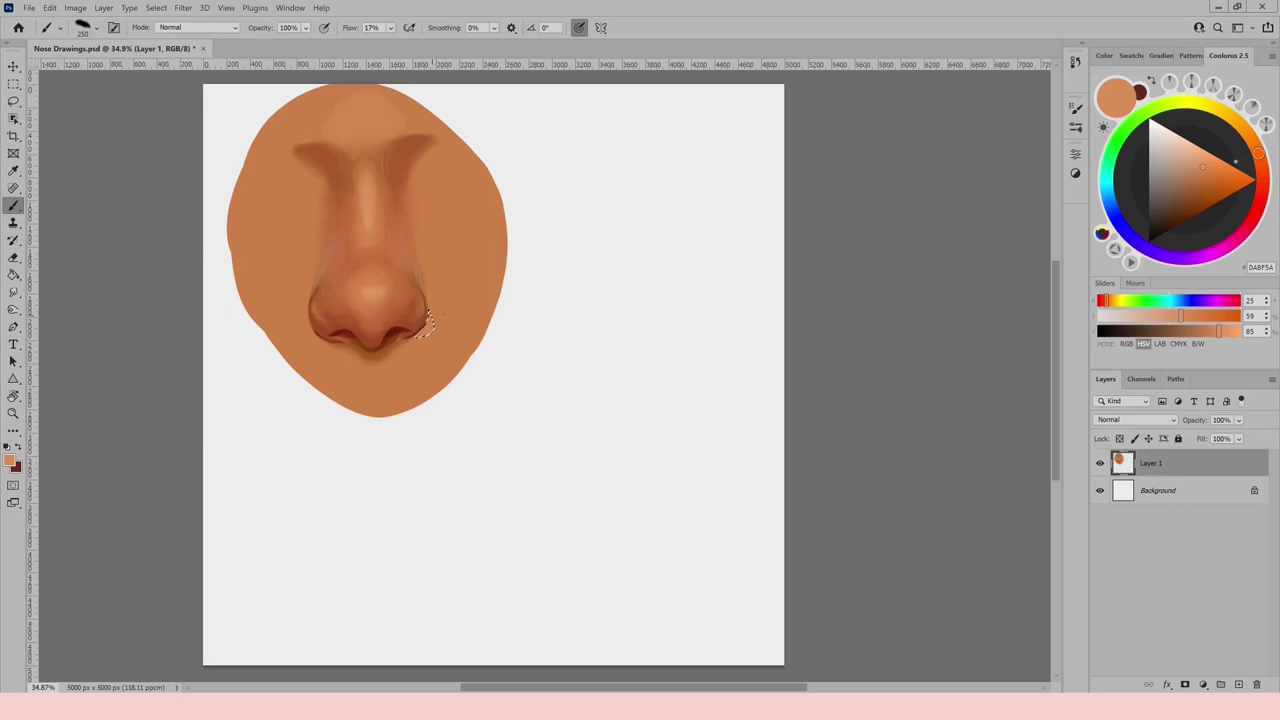
Lighten the skin beside both nose wings using small lasso selections, and clear the selection.
key("ctrl+d")
key("l")
mouse_move(311, 316)
left_mouse_down()
mouse_move(323, 345)
mouse_move(300, 339)
mouse_move(311, 311)
left_mouse_up()
key("b")
key("ctrl+d")
Blend the brow hollows, cheeks, upper lip and nose sides with sampled skin tones, using a 175 px brush.
left_click(443, 149, "alt")
left_click(335, 186, "alt")
key("bracketleft")
key("bracketleft")
key("bracketleft")
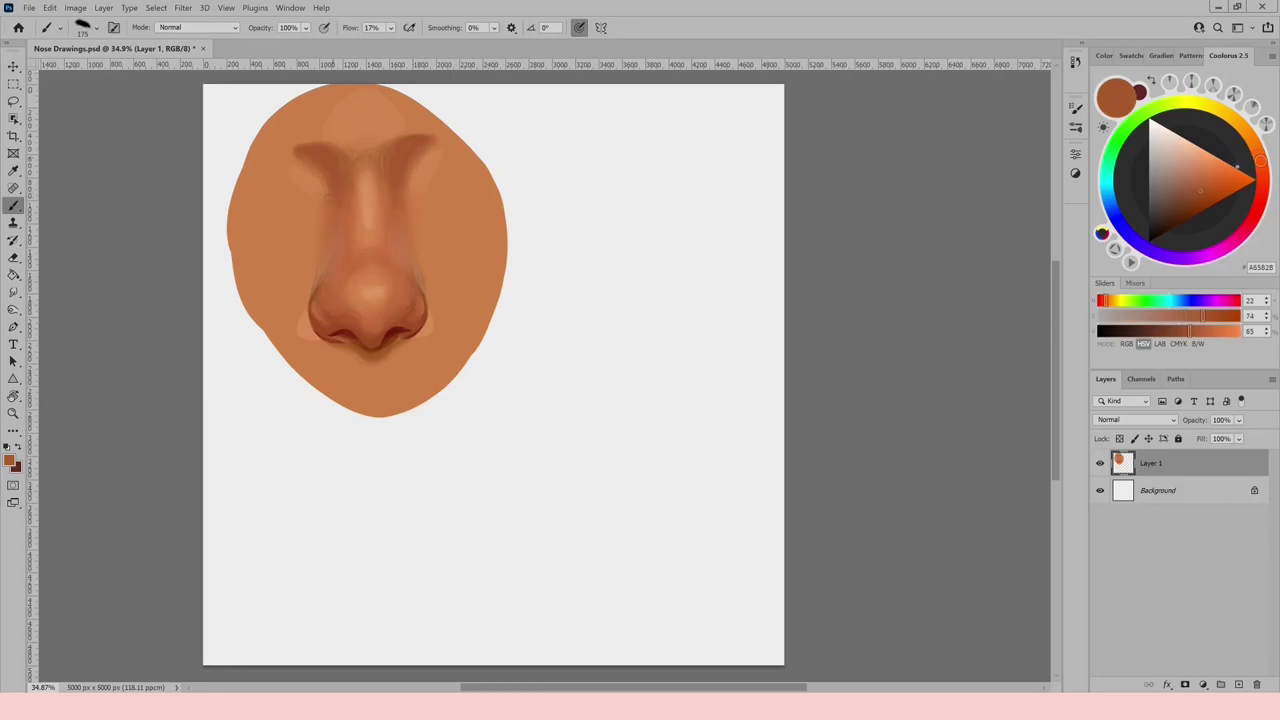
left_click(424, 234, "alt")
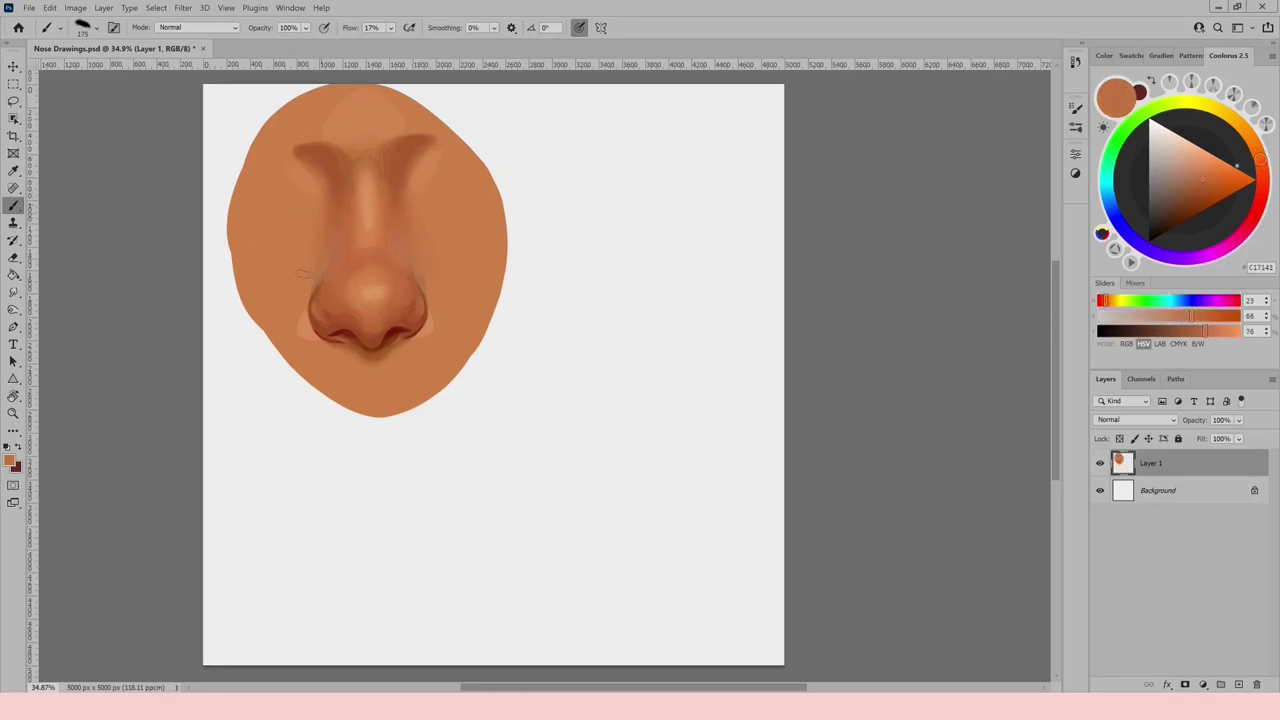
left_click(429, 340, "alt")
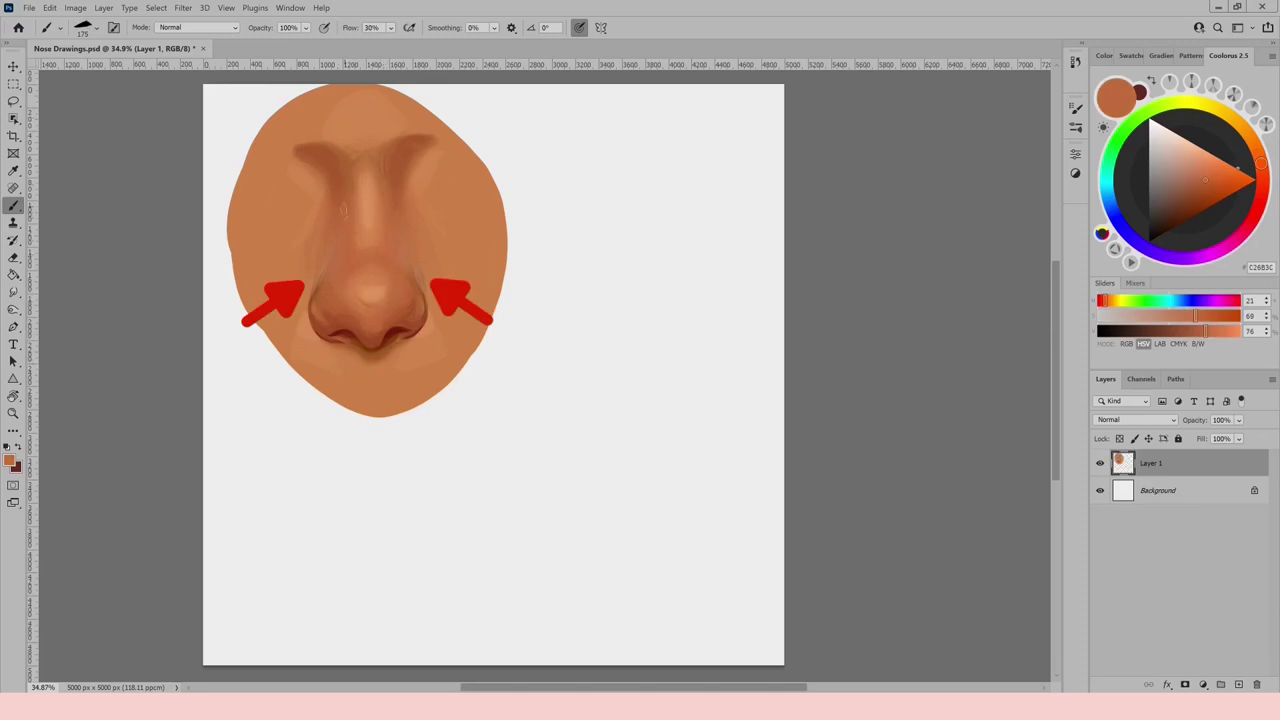
key("shift+1")
left_click(328, 194, "alt")
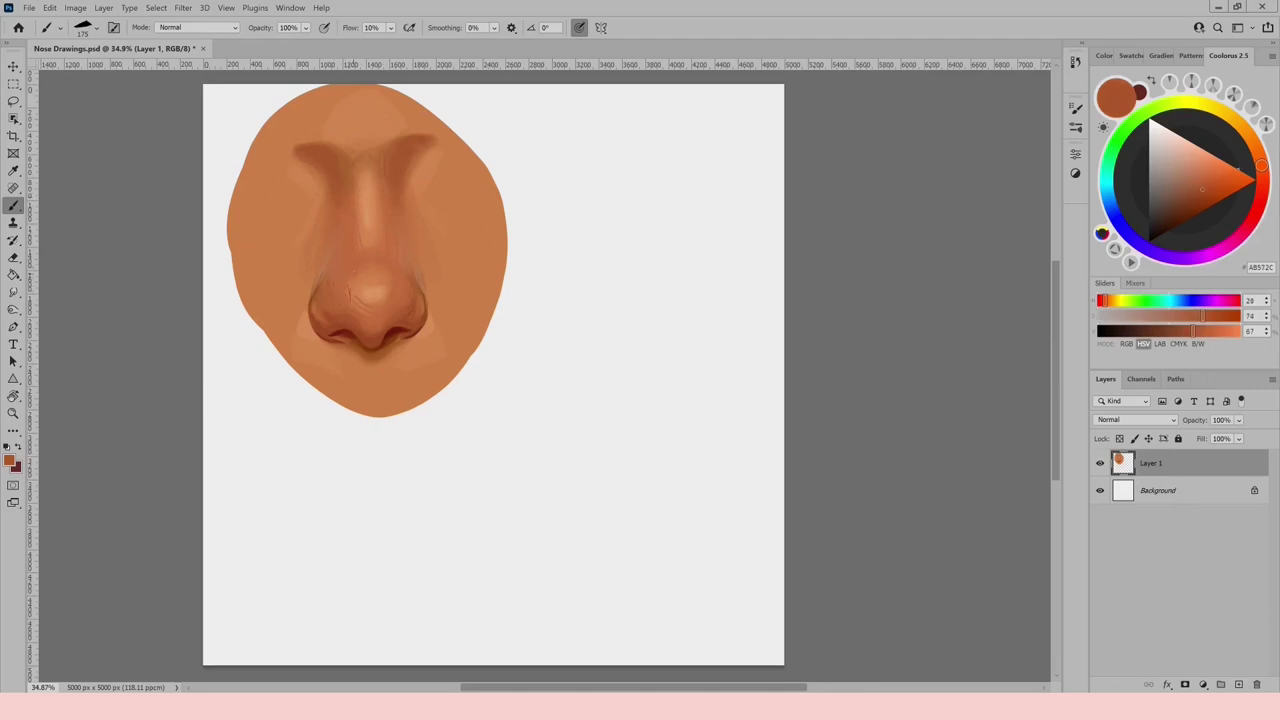
Narrow the nose wings inward with the Liquify forward warp at pressure 36, and apply the filter.
key("ctrl+shift+x")
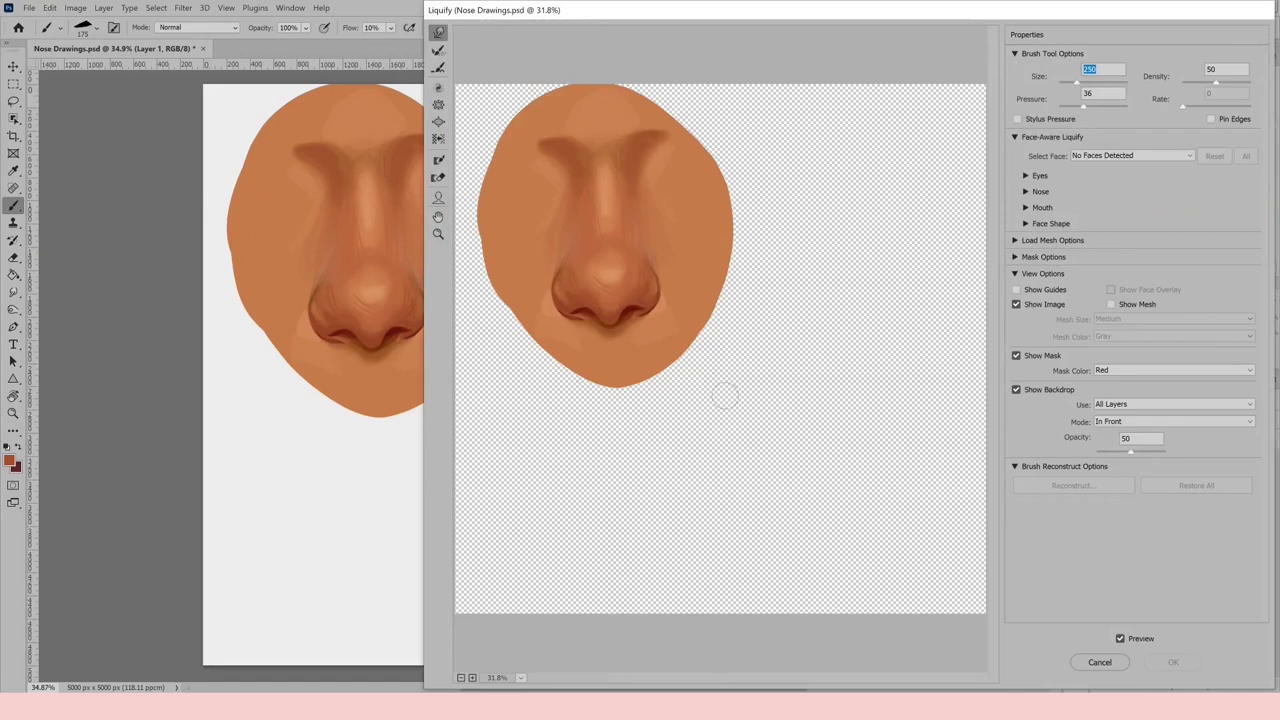
left_click_drag(560, 283, 590, 300)
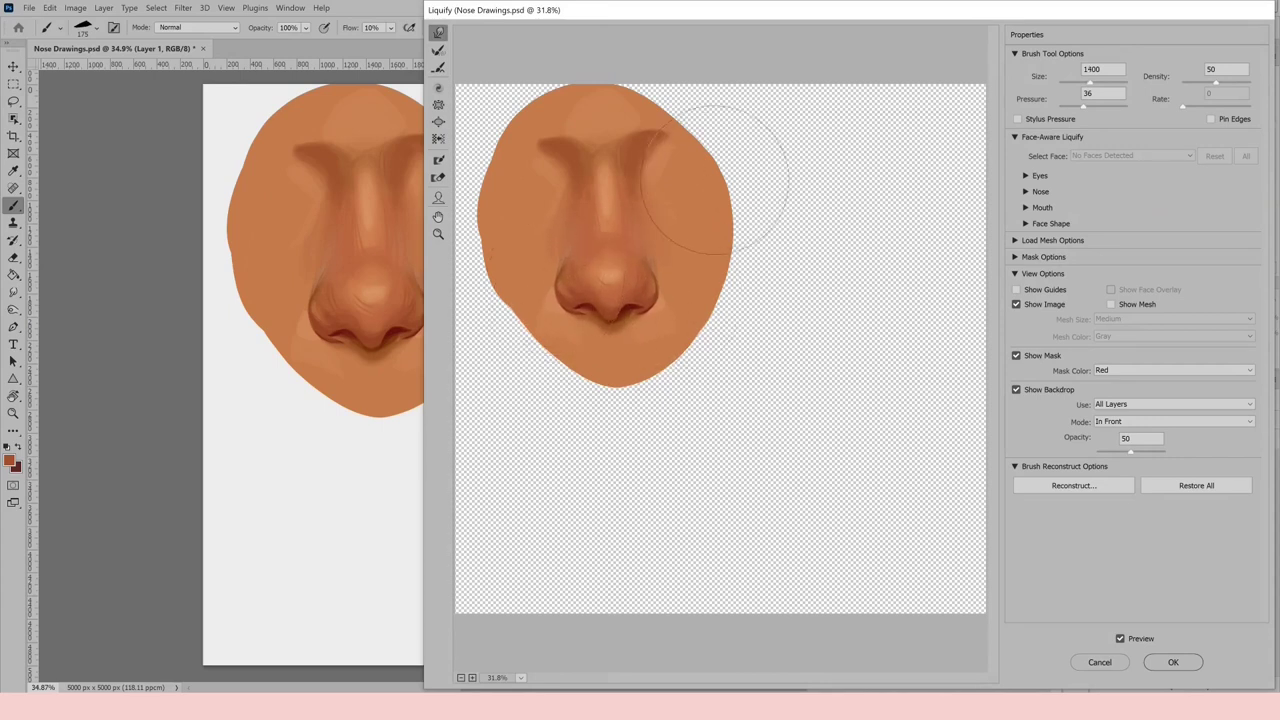
key("bracketright")
key("bracketleft")
key("bracketleft")
key("bracketleft")
key("bracketleft")
left_click(1173, 662)
Strengthen the light peach highlight along the bridge with a smaller brush, using the tone sampled from the nose tip.
left_click(372, 291, "alt")
key("bracketleft")
key("bracketleft")
key("bracketleft")
key("bracketleft")
key("bracketleft")
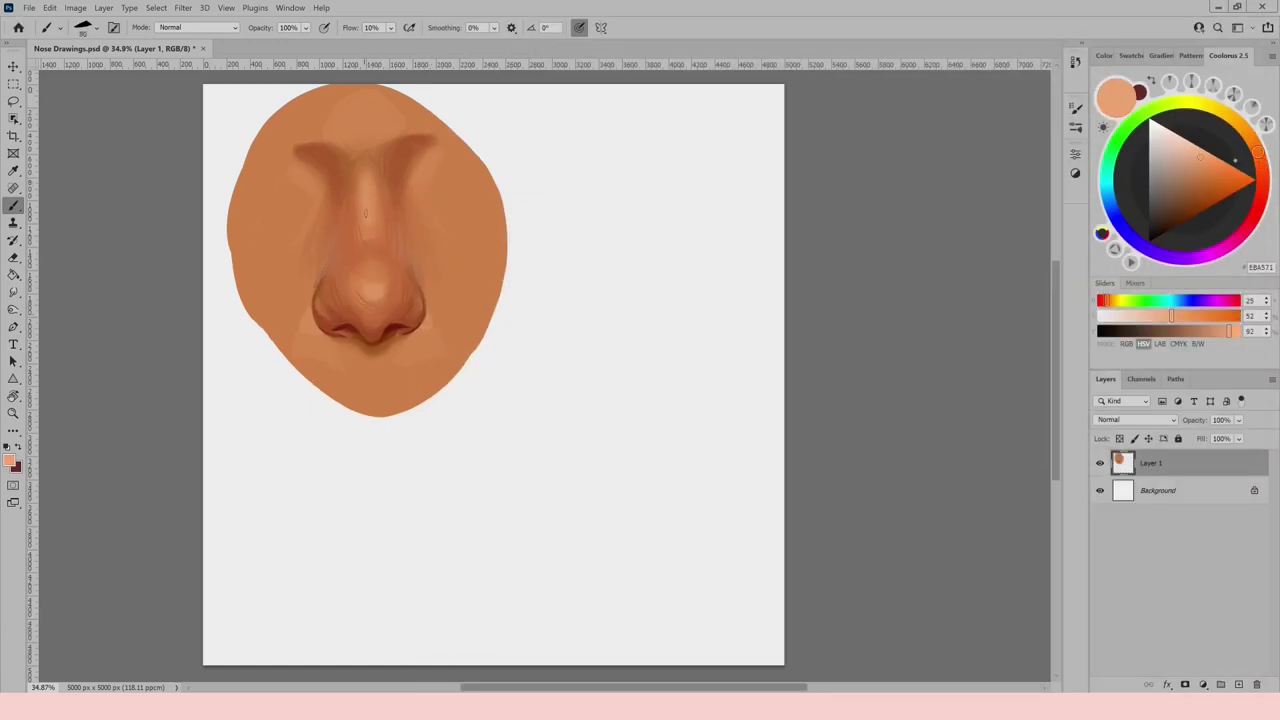
Refine the left nostril with sampled dark red and reddish brown tones at 10% flow.
left_click(349, 324, "alt")
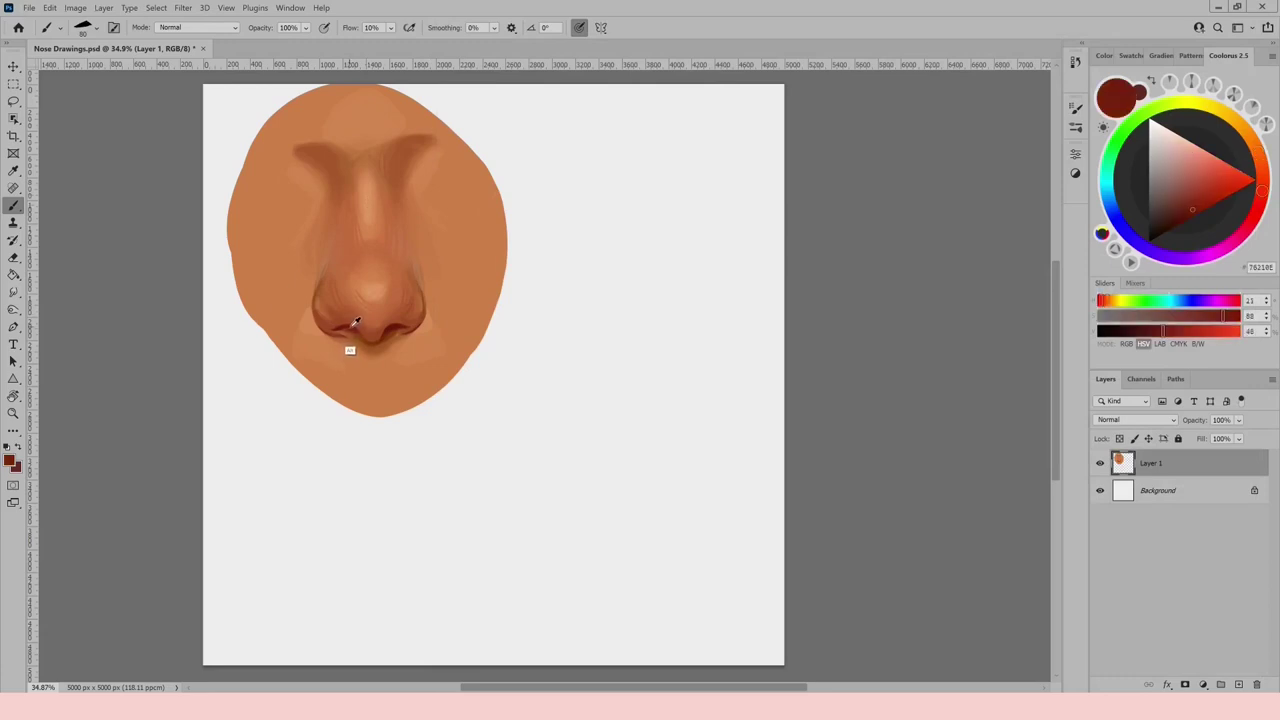
left_click_drag(348, 321, 346, 325)
left_click(348, 324, "alt")
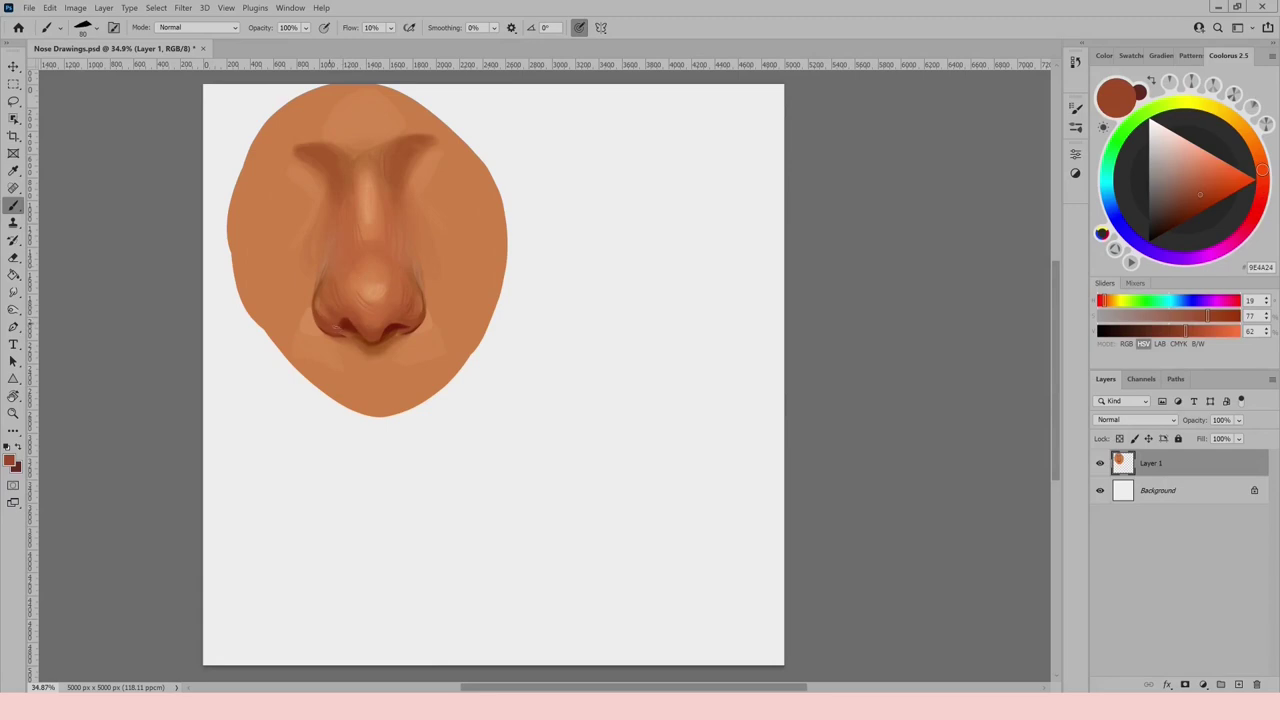
left_click(347, 322, "alt")
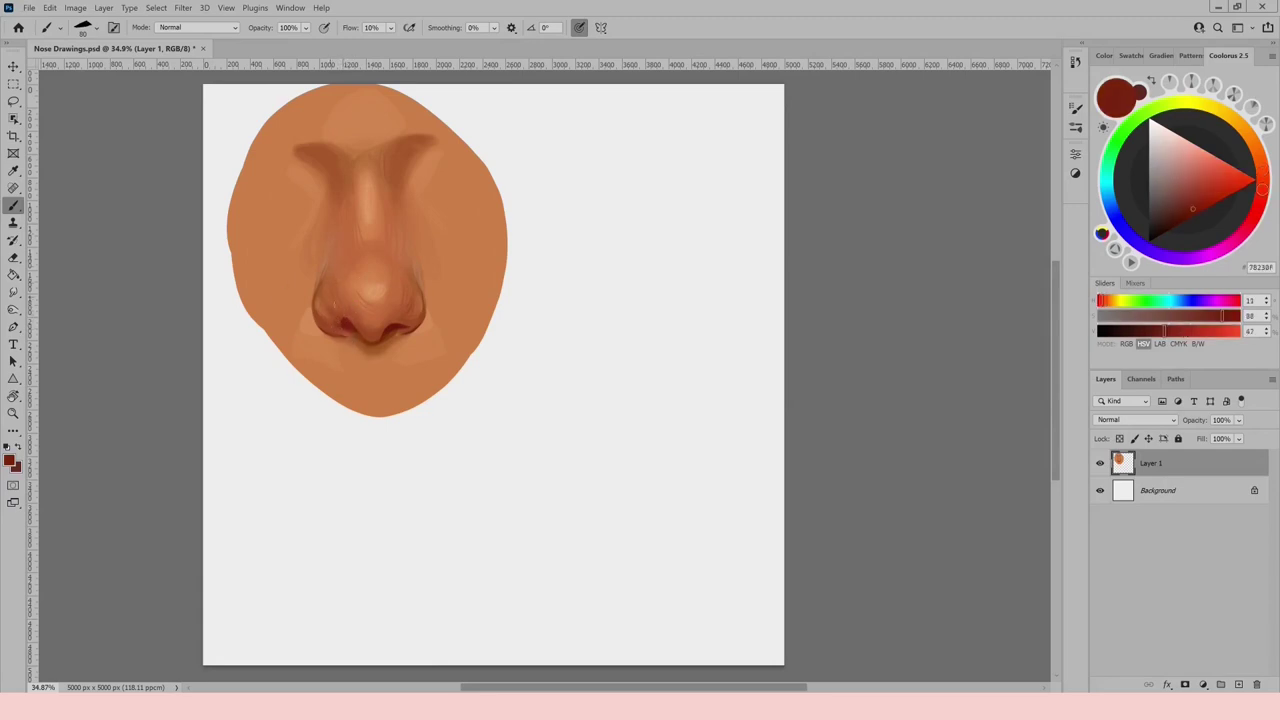
left_click_drag(346, 316, 343, 325)
Refine the right nostril and its rim with sampled dark red and reddish brown tones at 10% flow.
left_click(390, 330, "alt")
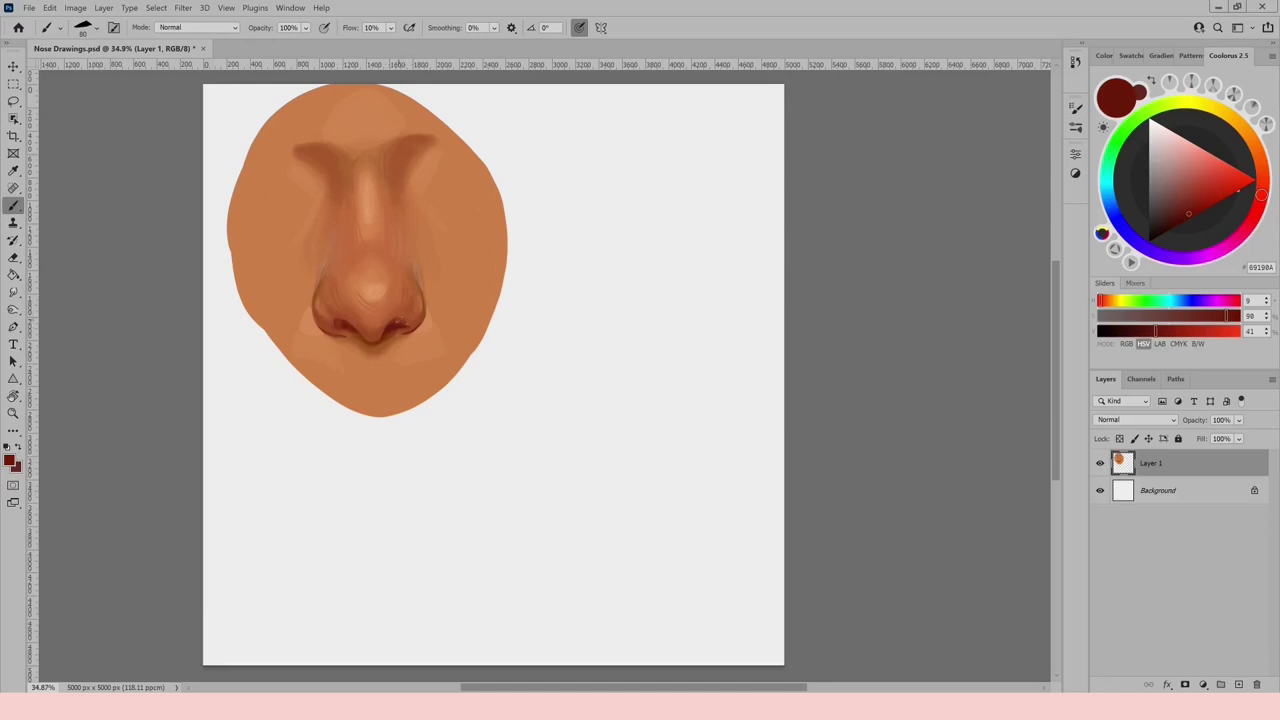
left_click(409, 319, "alt")
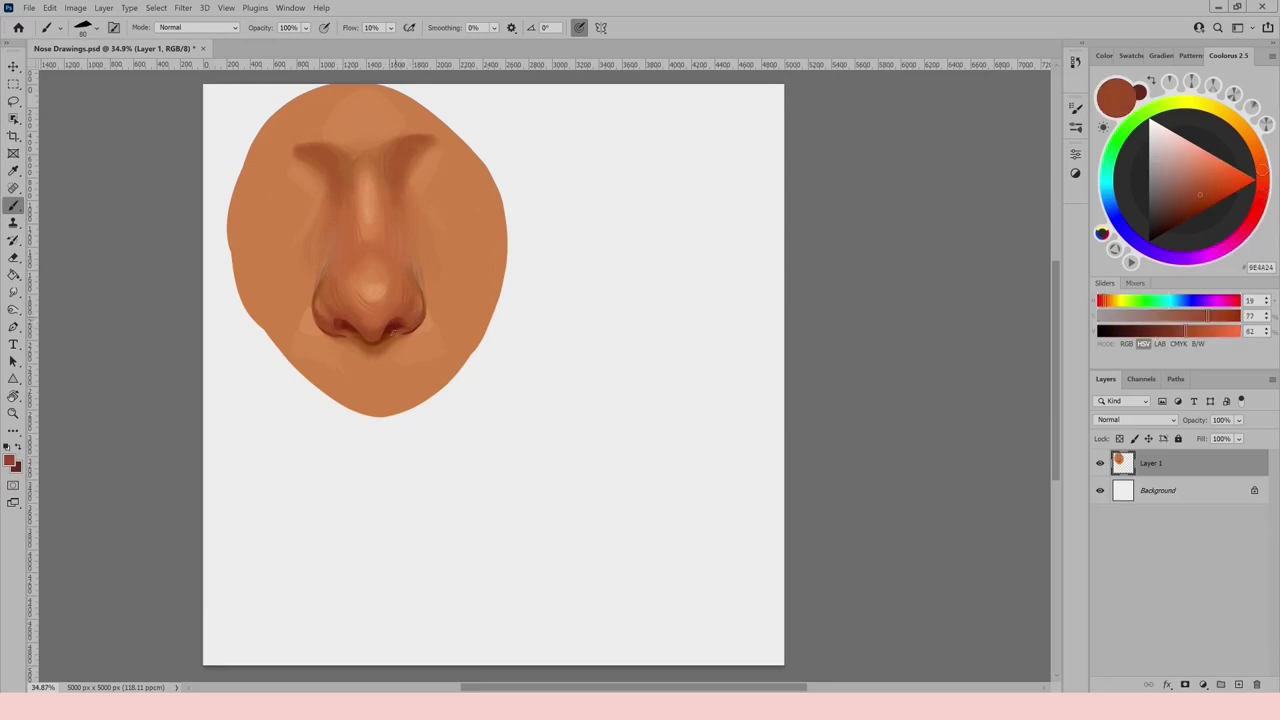
left_click(396, 331, "alt")
left_click(405, 340, "alt")
left_click(403, 321, "alt")
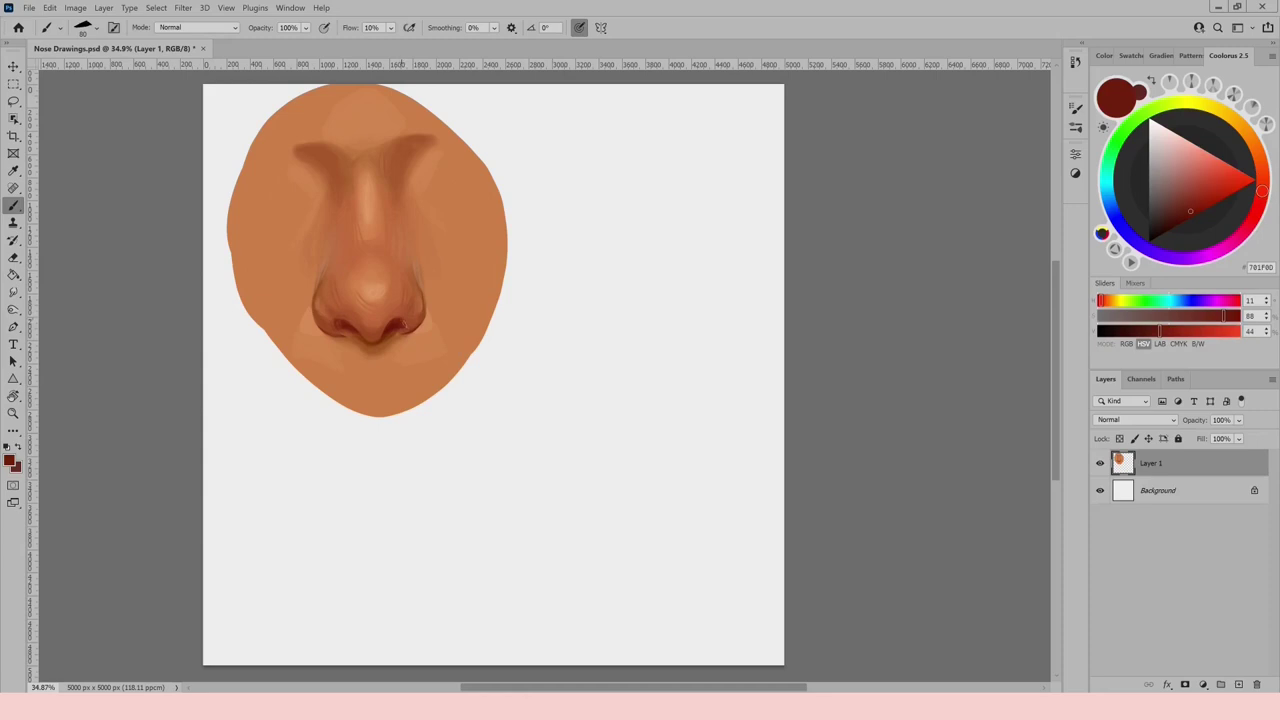
left_click(407, 326, "alt")
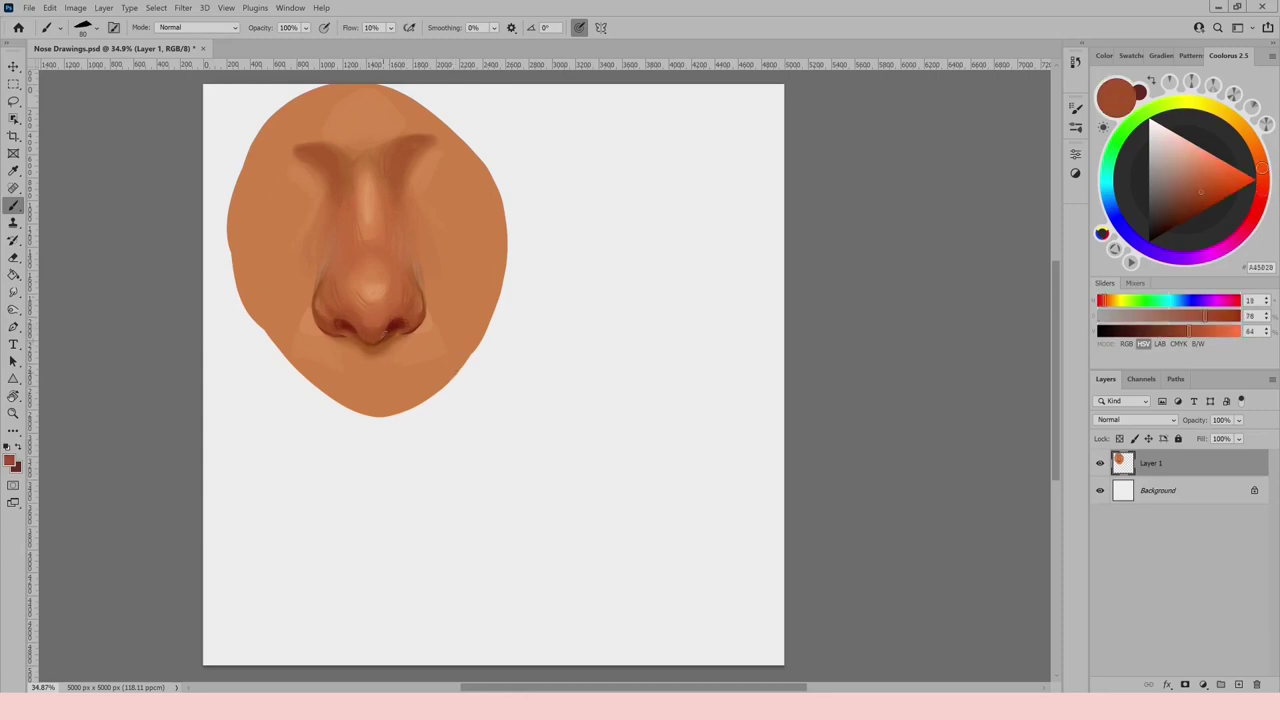
Clean up the underside of the nose tip and inner nostril edges with a smaller brush, raising the flow to 58%.
left_click(381, 350, "alt")
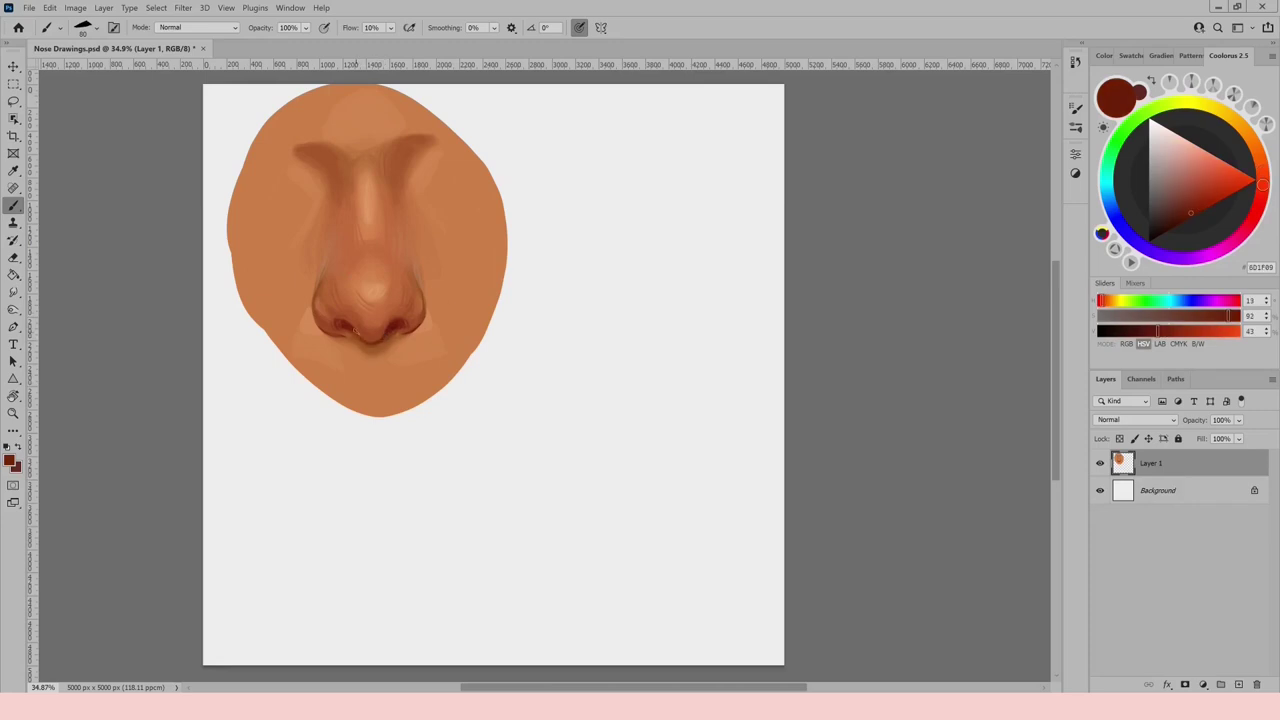
left_click(366, 338, "alt")
key("bracketleft")
key("bracketleft")
key("bracketleft")
key("bracketleft")
key("shift+3")
key("shift+1")
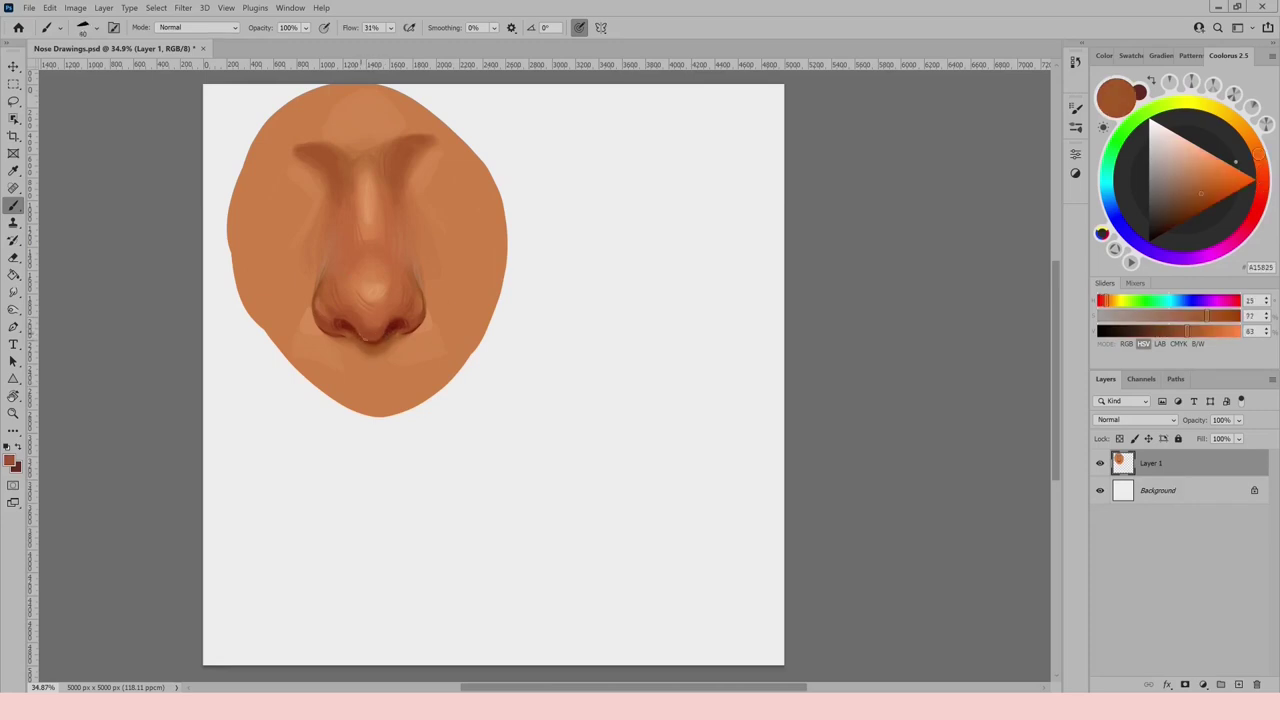
left_click(389, 333, "alt")
key("shift+5")
key("shift+8")
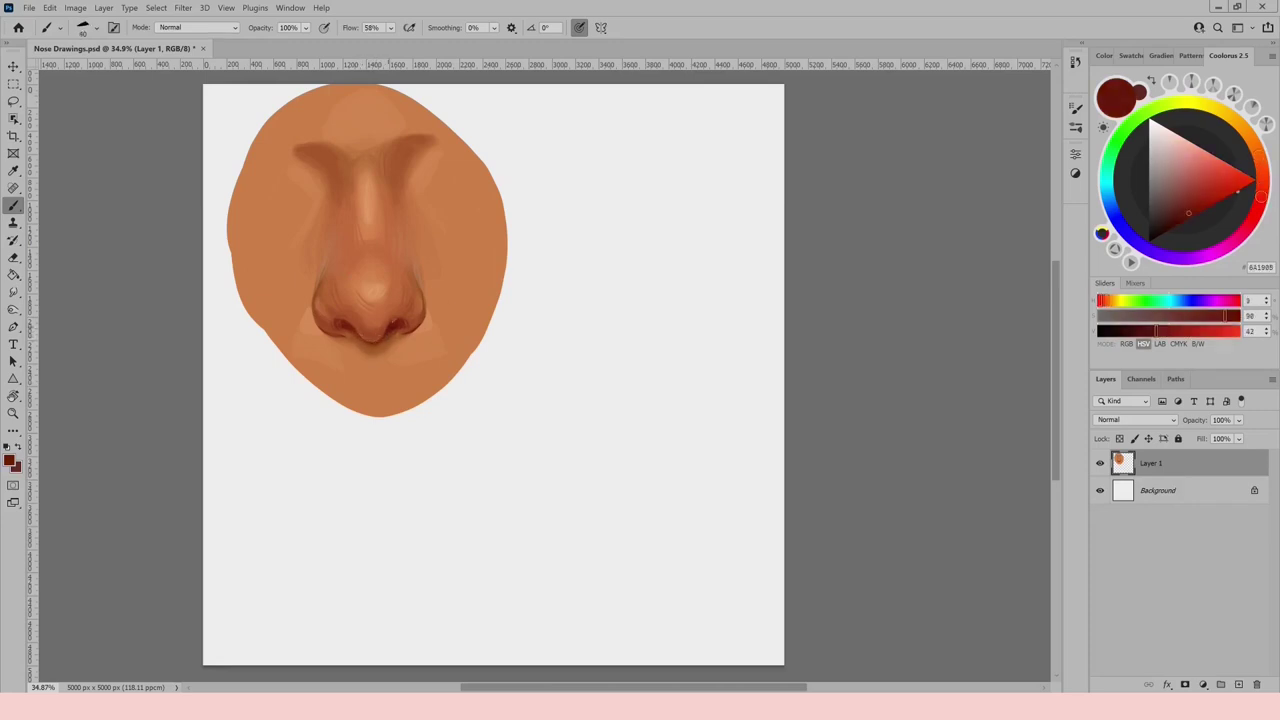
Smooth the bridge, nose tip and skin beside the wings with sampled tones, using a soft round brush at 68% flow.
key("period")
left_click(377, 228, "alt")
key("bracketright")
key("bracketright")
key("bracketright")
key("bracketright")
key("bracketright")
key("bracketright")
key("bracketright")
key("bracketright")
key("bracketright")
key("bracketright")
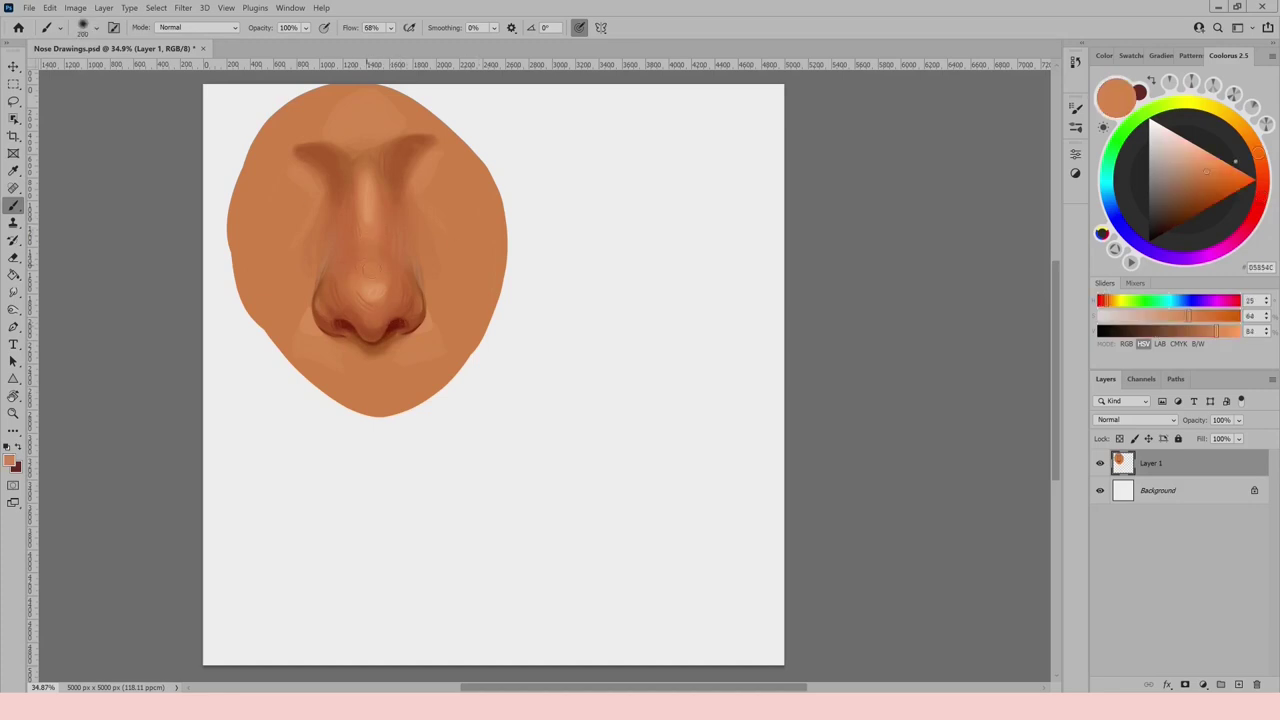
key("6")
key("8")
left_click(352, 255, "alt")
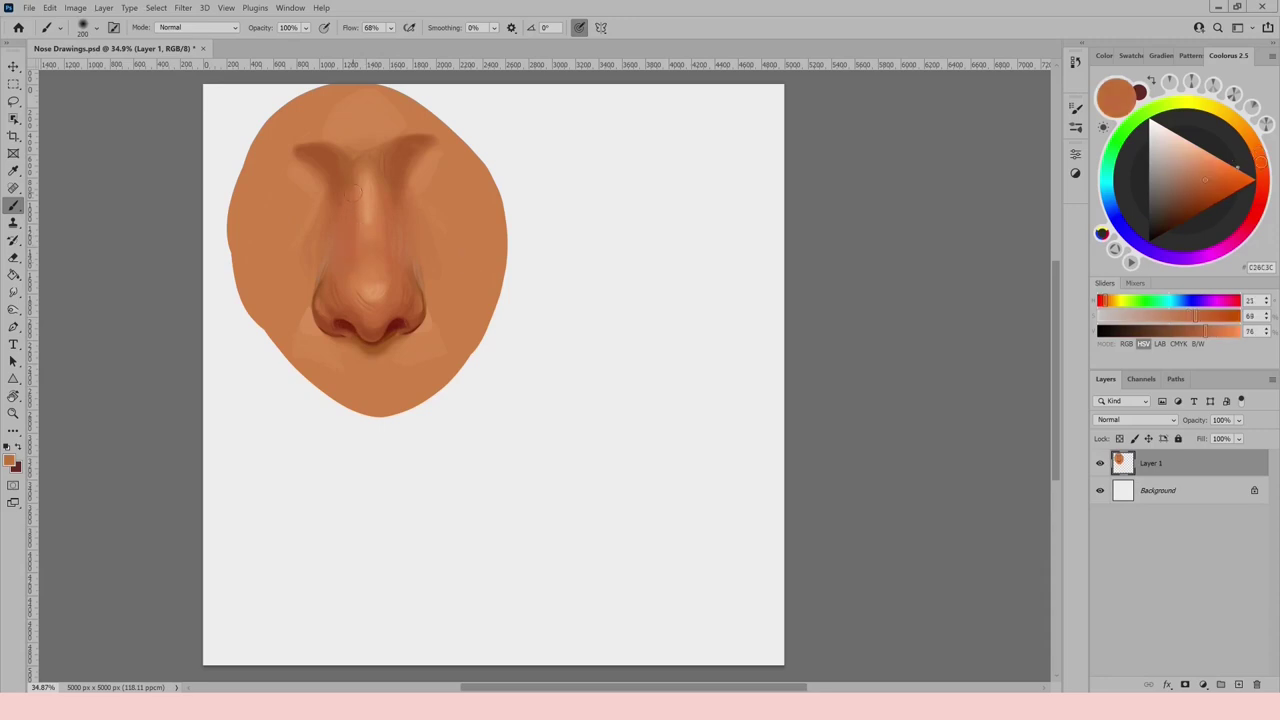
left_click(407, 341, "alt")
left_click(428, 327, "alt")
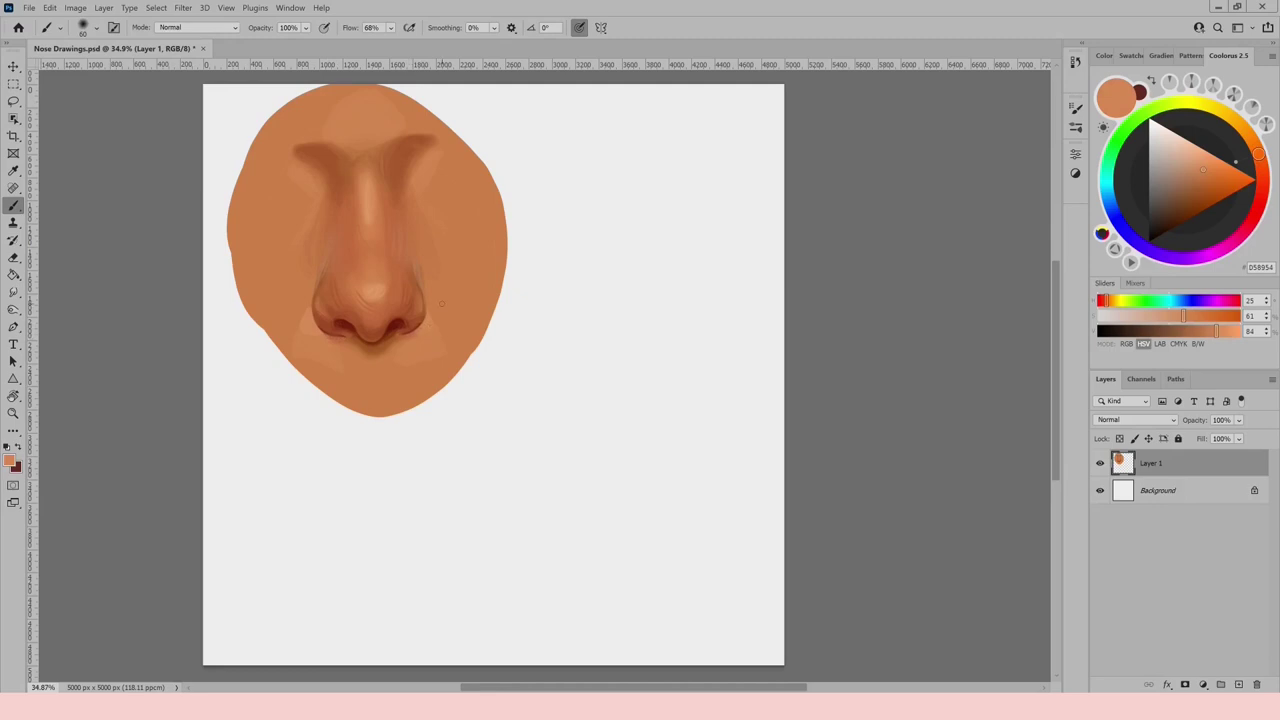
Scale the painted nose down slightly and reposition it within the canvas.
key("ctrl+minus")
key("ctrl+t")
left_click_drag(475, 99, 447, 134)
mouse_move(400, 251)
left_mouse_down()
mouse_move(403, 229)
mouse_move(418, 248)
mouse_move(405, 260)
left_mouse_up()
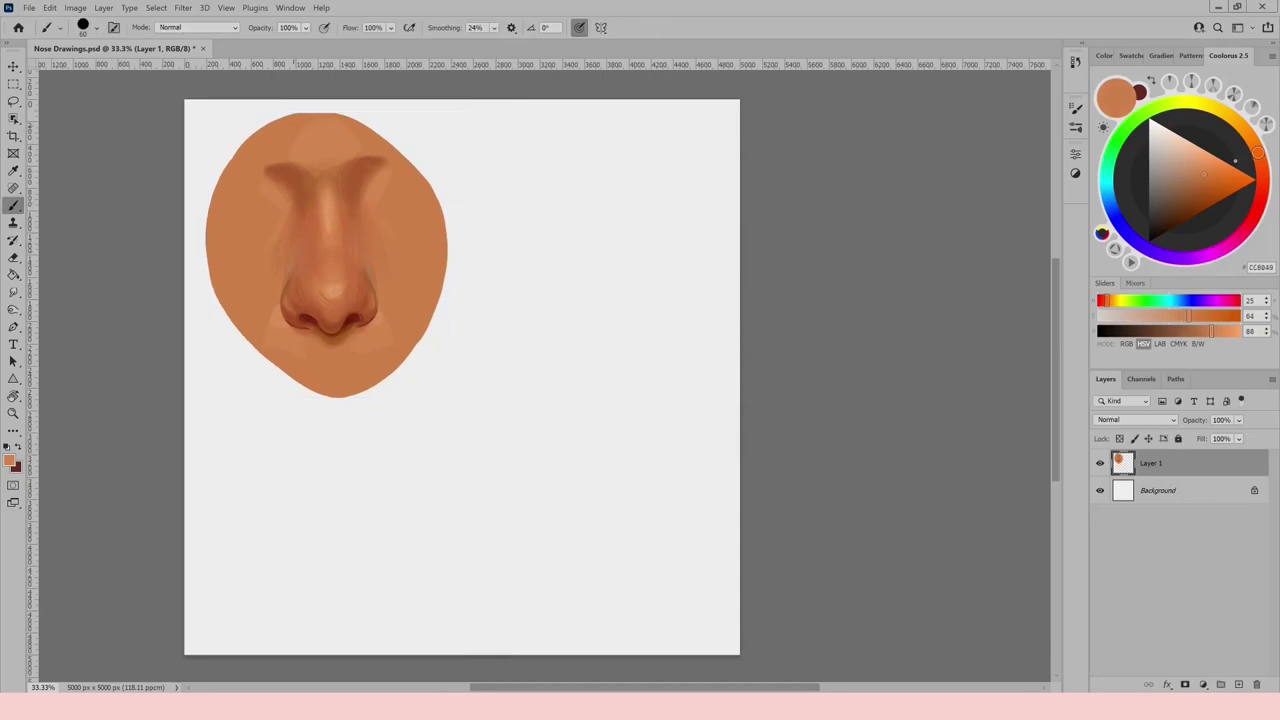
Even out the outer contour of the skin patch around the nose with sampled skin tone and a hard round brush.
mouse_move(210, 264)
left_mouse_down()
mouse_move(243, 336)
mouse_move(315, 392)
mouse_move(417, 299)
mouse_move(338, 391)
mouse_move(418, 342)
mouse_move(438, 300)
left_mouse_up()
mouse_move(422, 176)
left_mouse_down()
mouse_move(372, 127)
mouse_move(290, 110)
mouse_move(208, 235)
mouse_move(428, 343)
mouse_move(380, 120)
mouse_move(280, 108)
left_mouse_up()
mouse_move(226, 314)
left_mouse_down()
mouse_move(290, 395)
mouse_move(240, 340)
mouse_move(314, 402)
mouse_move(400, 368)
mouse_move(420, 342)
left_mouse_up()
mouse_move(318, 397)
left_mouse_down()
mouse_move(390, 380)
mouse_move(412, 360)
left_mouse_up()
left_click_drag(346, 403, 397, 381)
left_click_drag(370, 122, 437, 195)
left_click_drag(400, 140, 438, 194)
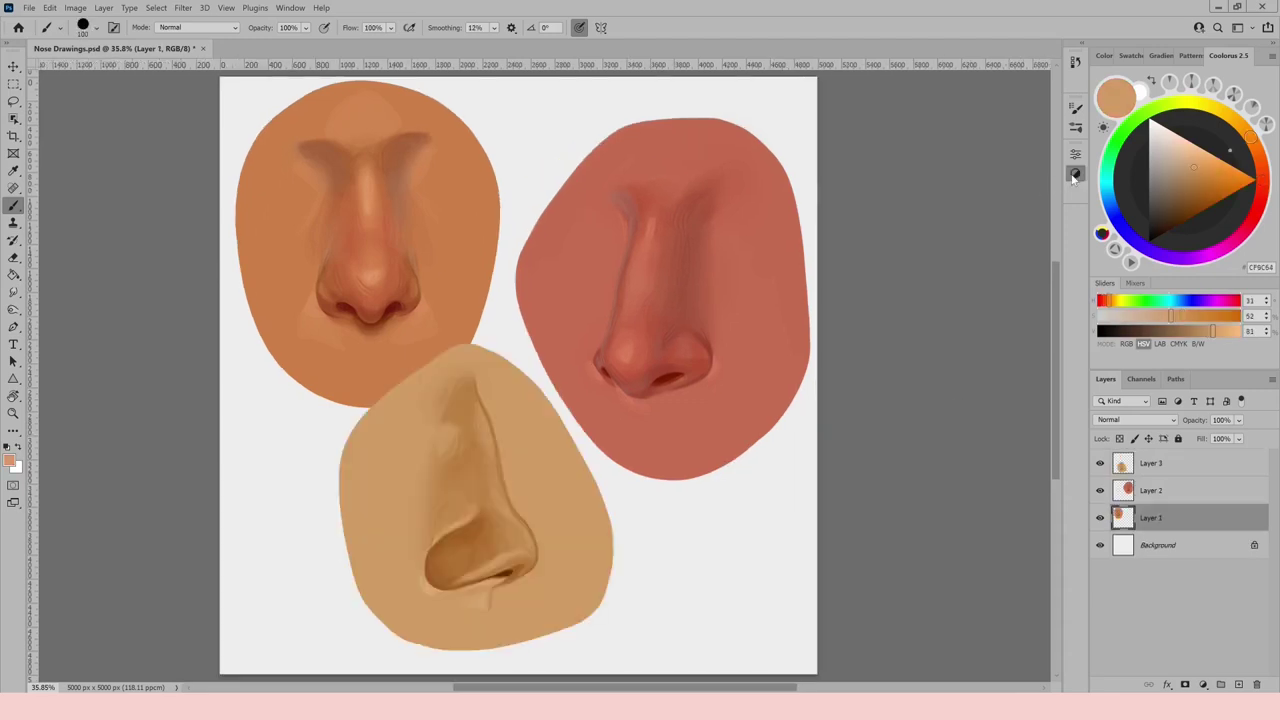
Add a Brightness/Contrast adjustment layer above Layer 1 and clip it to that layer.
left_click(1075, 173)
left_click(960, 178)
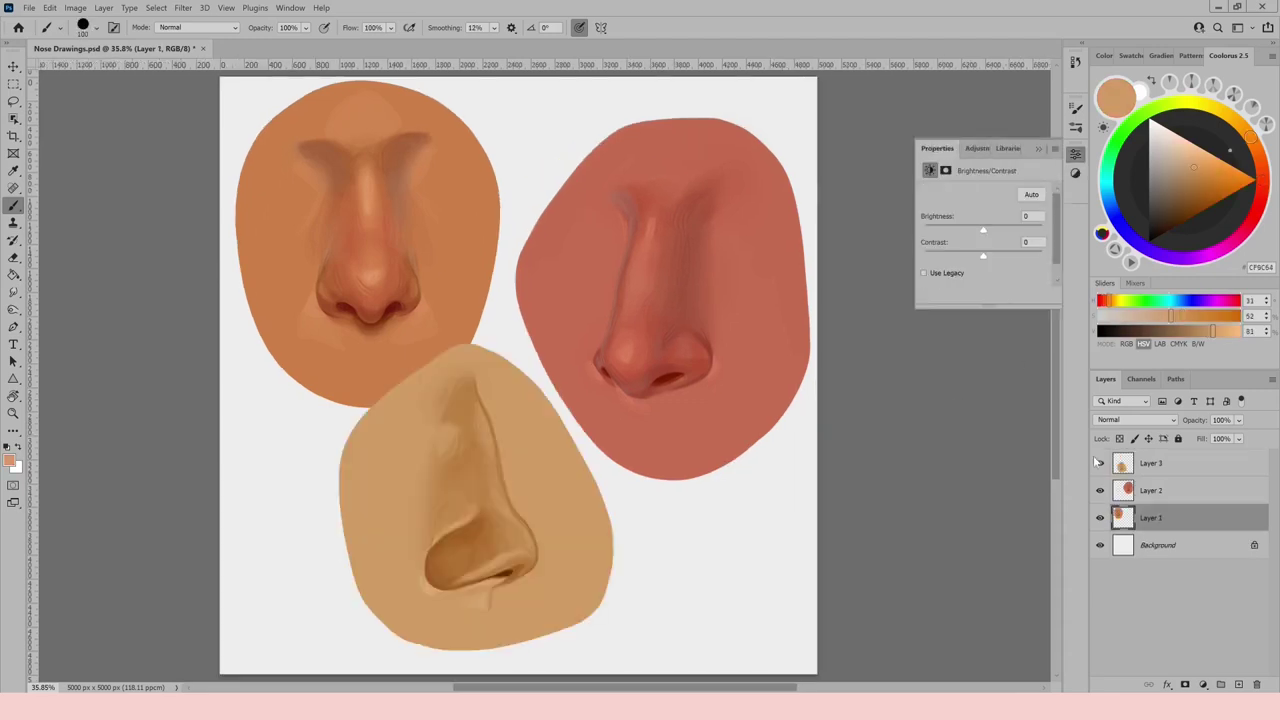
right_click(1188, 520)
left_click(1050, 328)
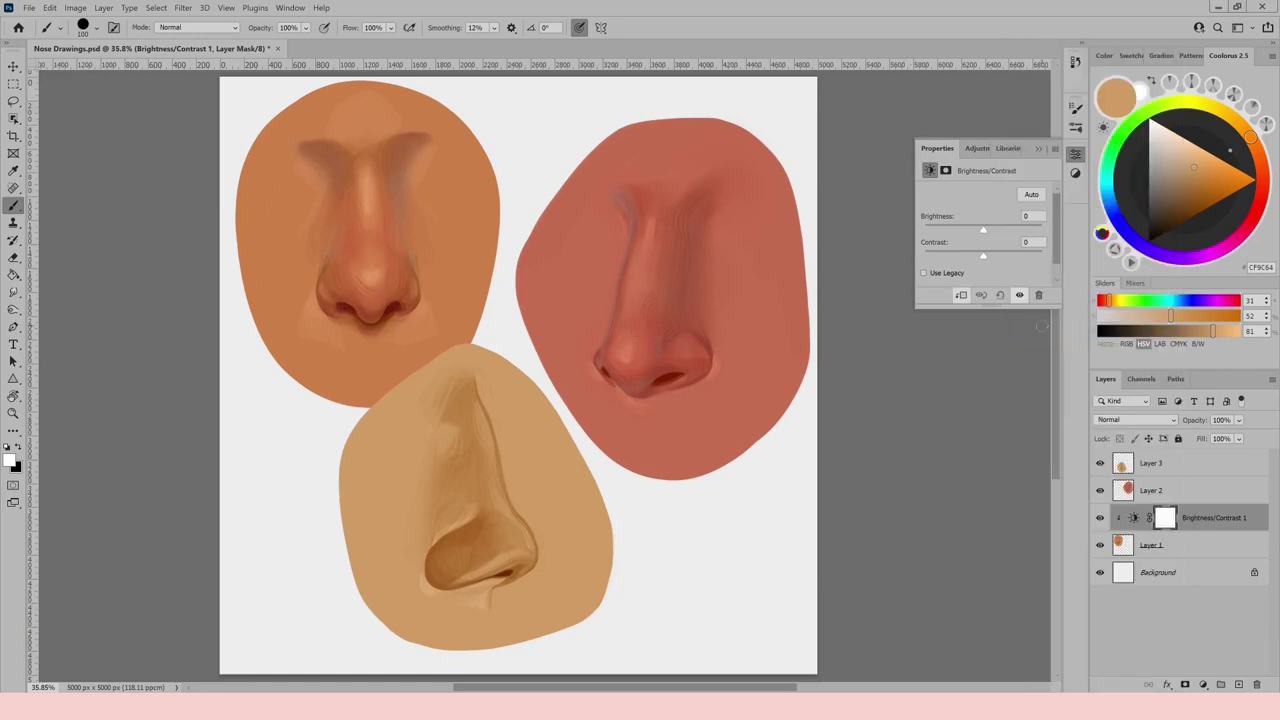
Set the adjustment's contrast to 23 and raise its brightness slightly.
left_click_drag(984, 256, 996, 259)
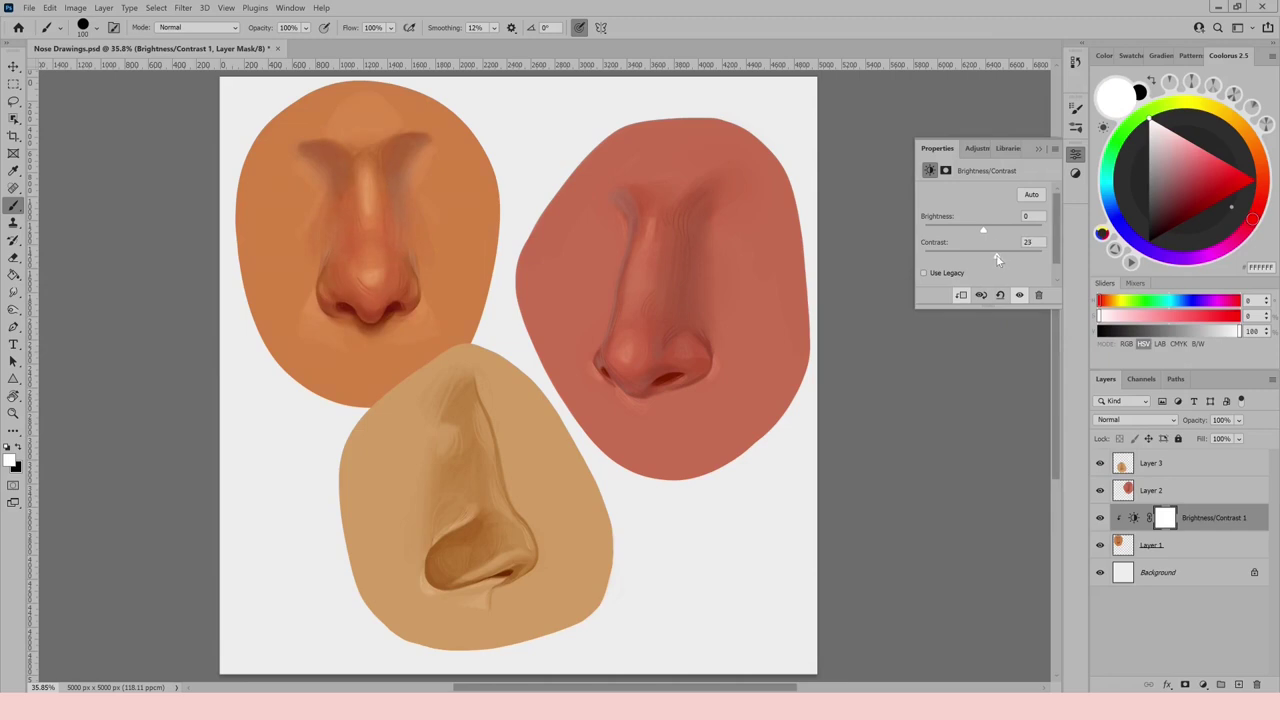
left_click(989, 230)
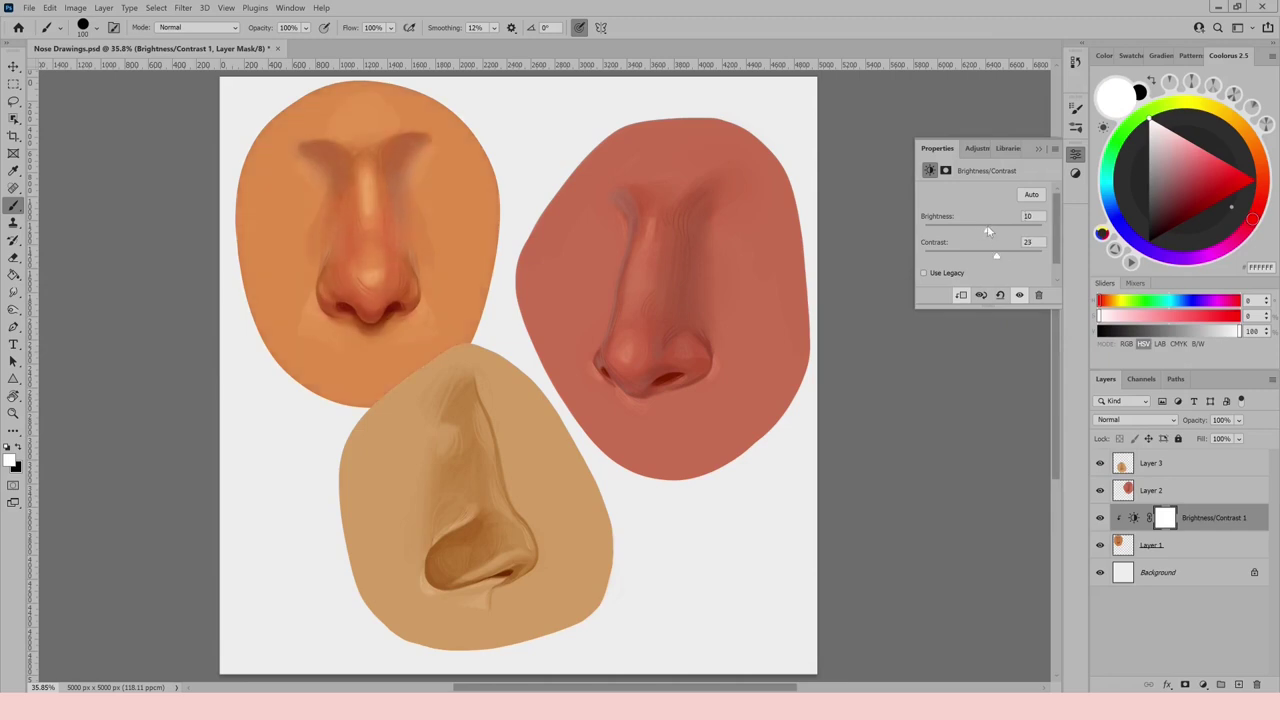
left_click_drag(986, 231, 987, 233)
left_click(1040, 149)
Add a Vibrance adjustment layer above the Brightness/Contrast layer and set its vibrance to +34.
left_click(1076, 174)
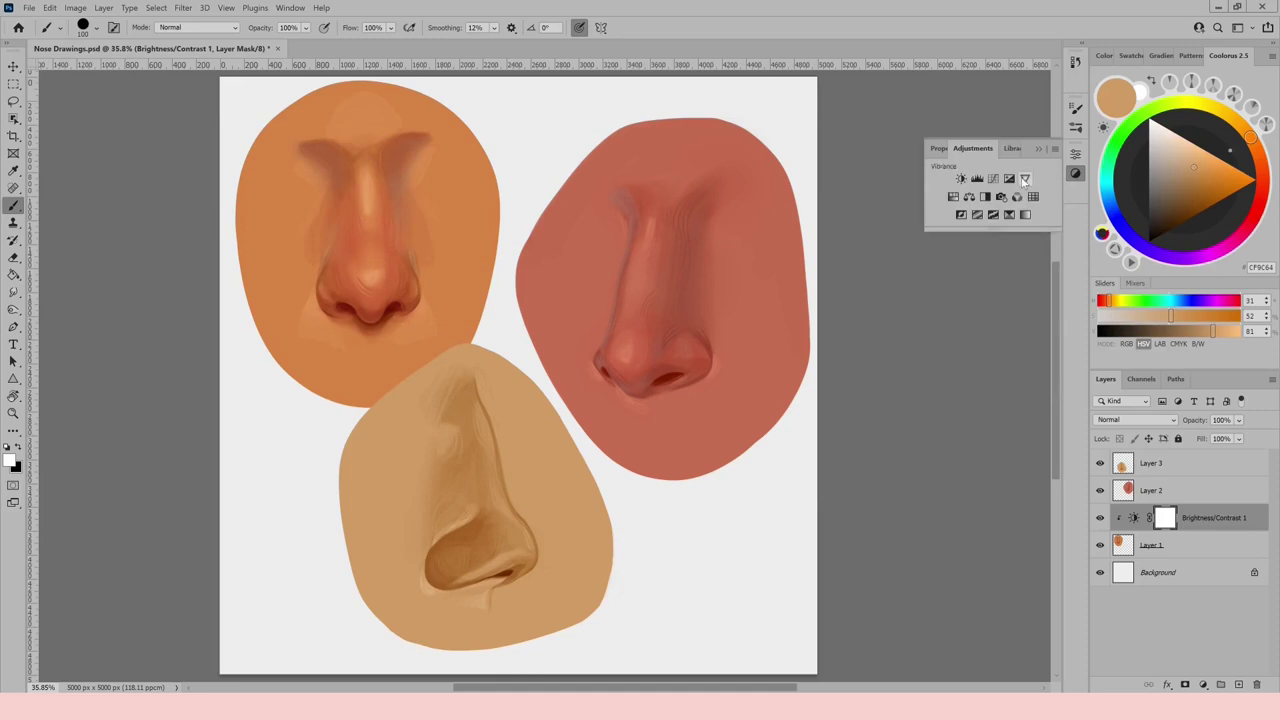
left_click(938, 200)
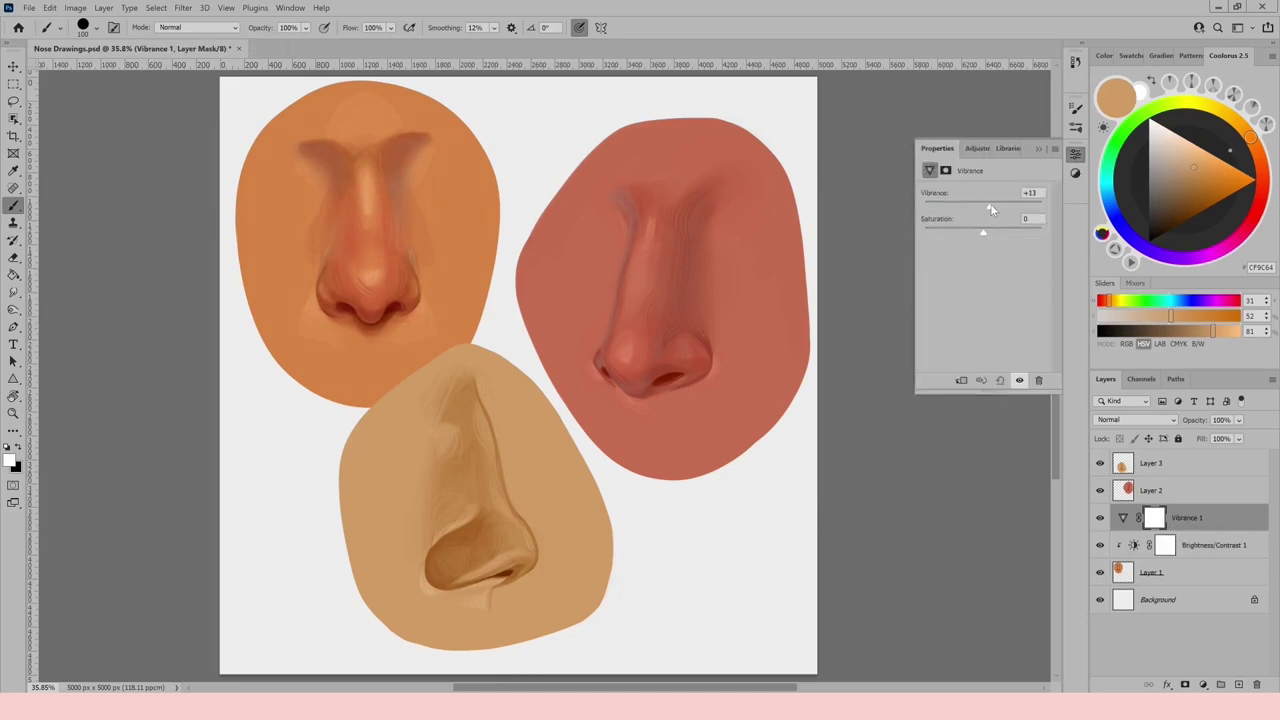
left_click_drag(1003, 208, 1005, 208)
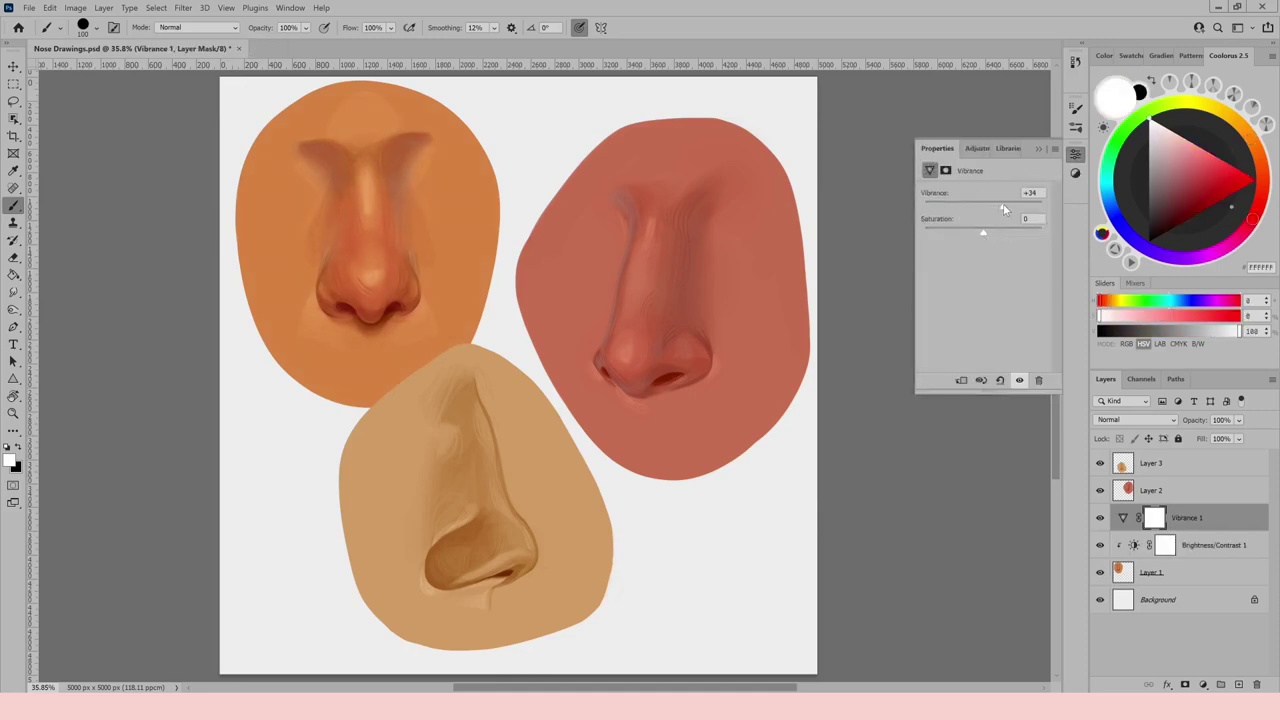
Compare the front-view nose with and without the Vibrance adjustment, and set its saturation to +1.
left_click(1100, 518)
left_click(1100, 518)
left_click(1100, 518)
left_click(1100, 518)
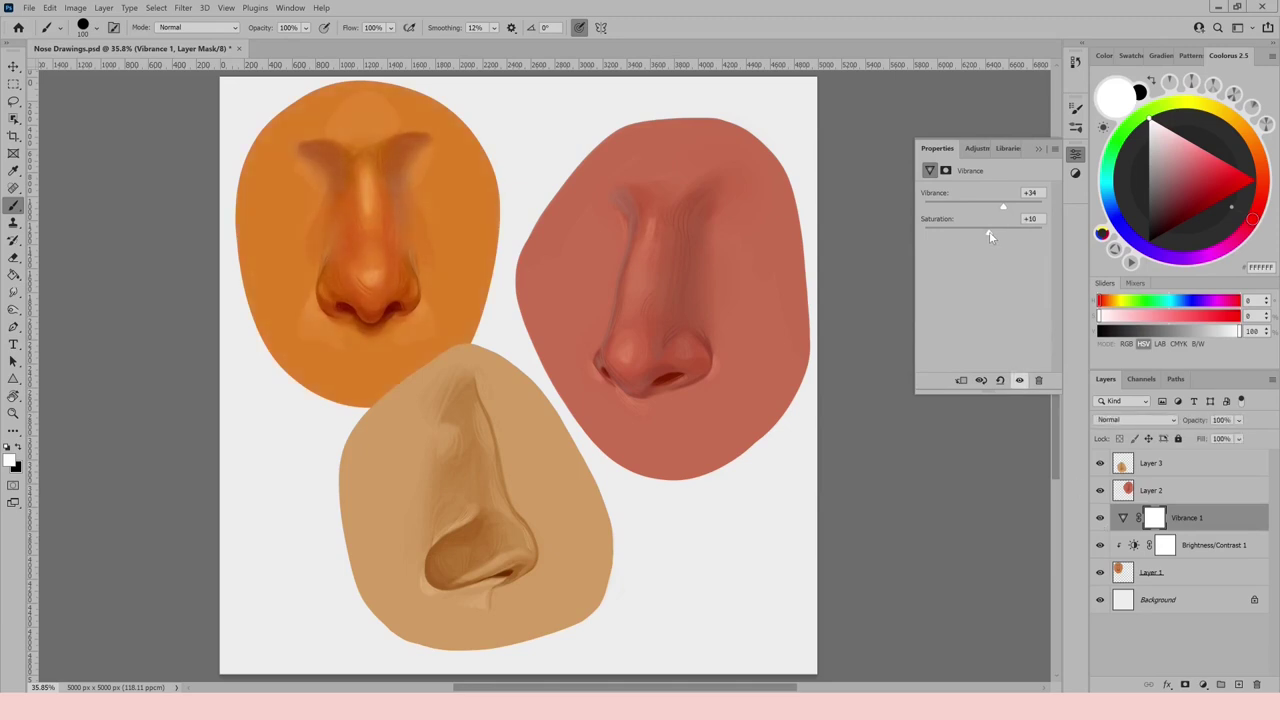
left_click_drag(989, 233, 984, 236)
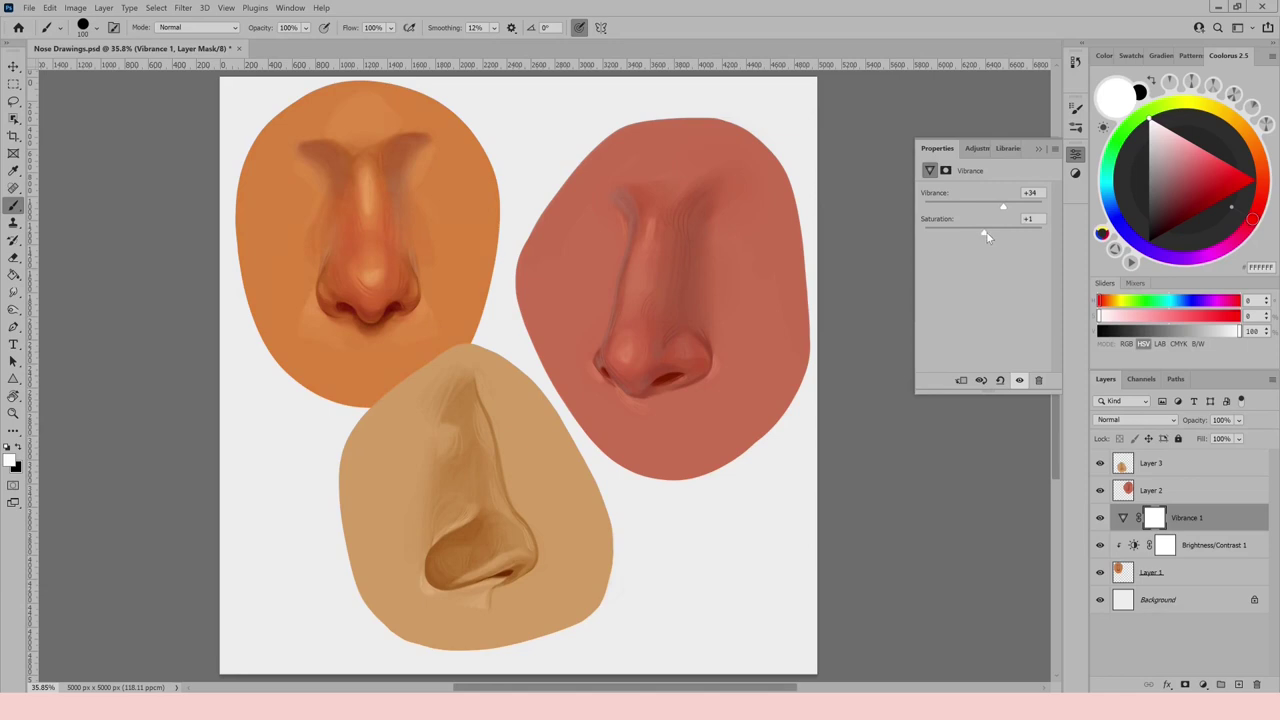
Merge Layer 1 with the Brightness/Contrast and Vibrance adjustment layers above it.
left_click_drag(987, 236, 986, 236)
left_click(1038, 148)
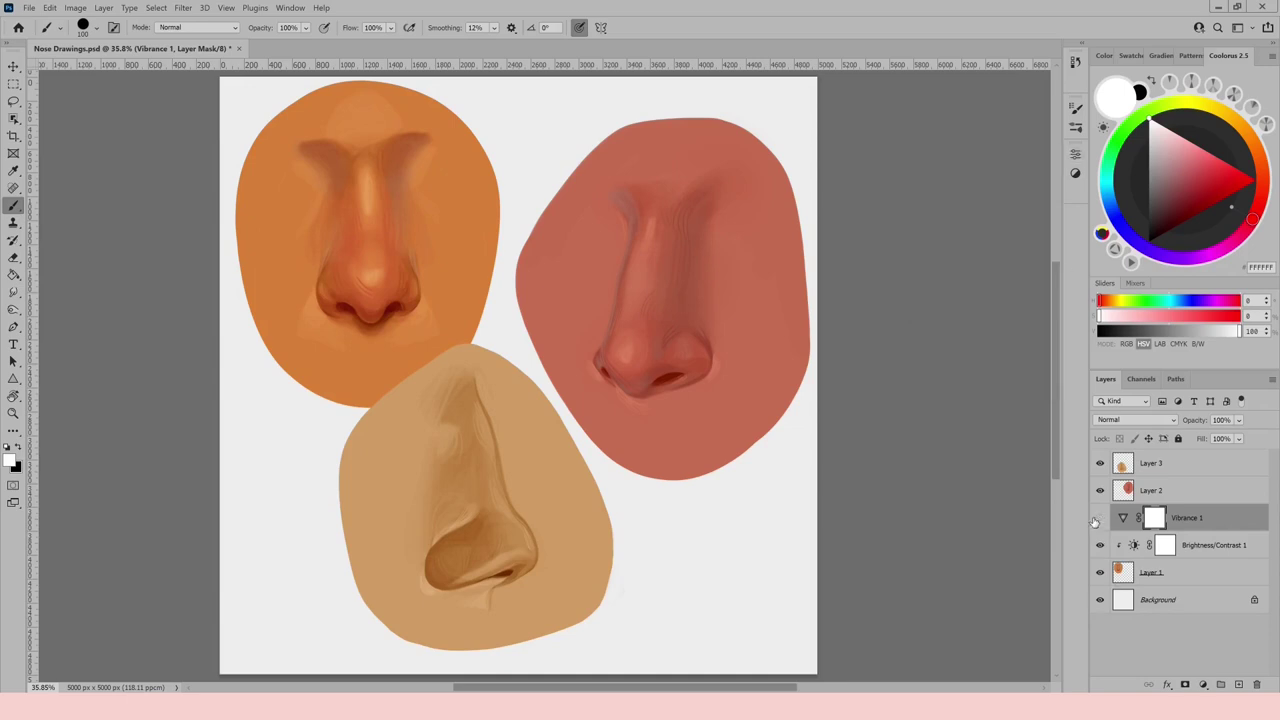
left_click(1150, 572)
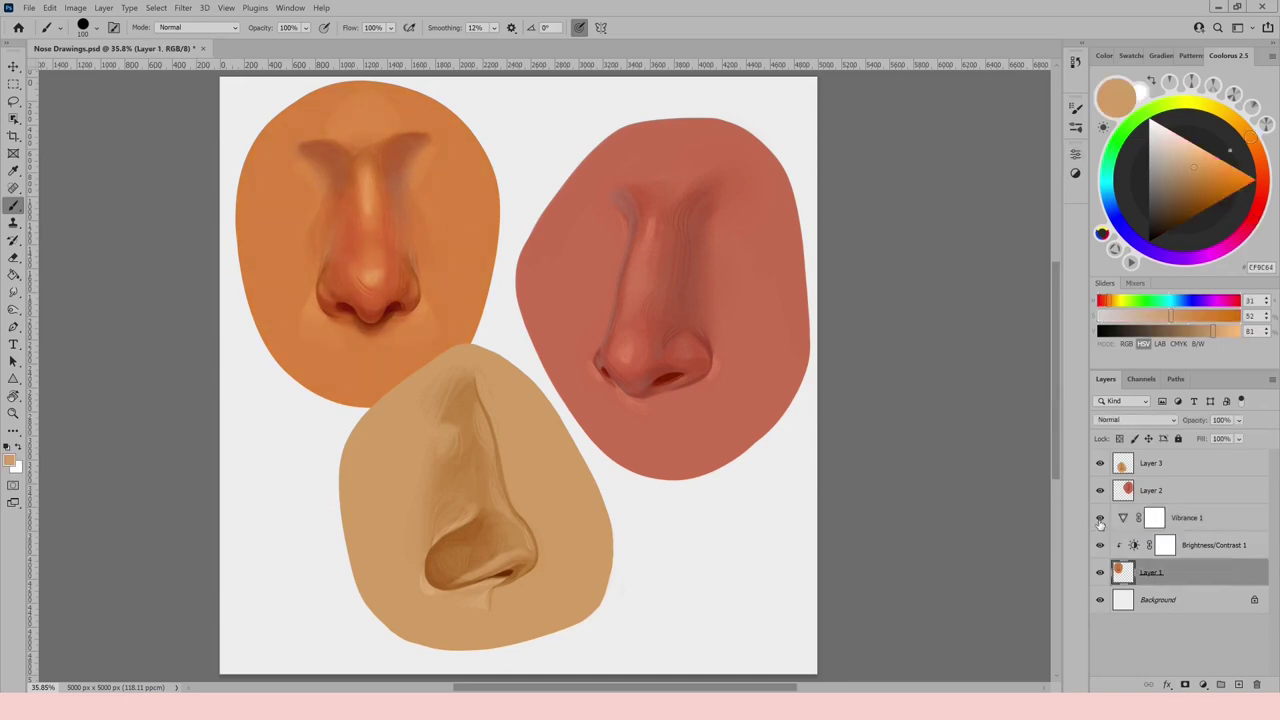
left_click(1187, 517, "shift")
right_click(1220, 545)
left_click(1062, 509)
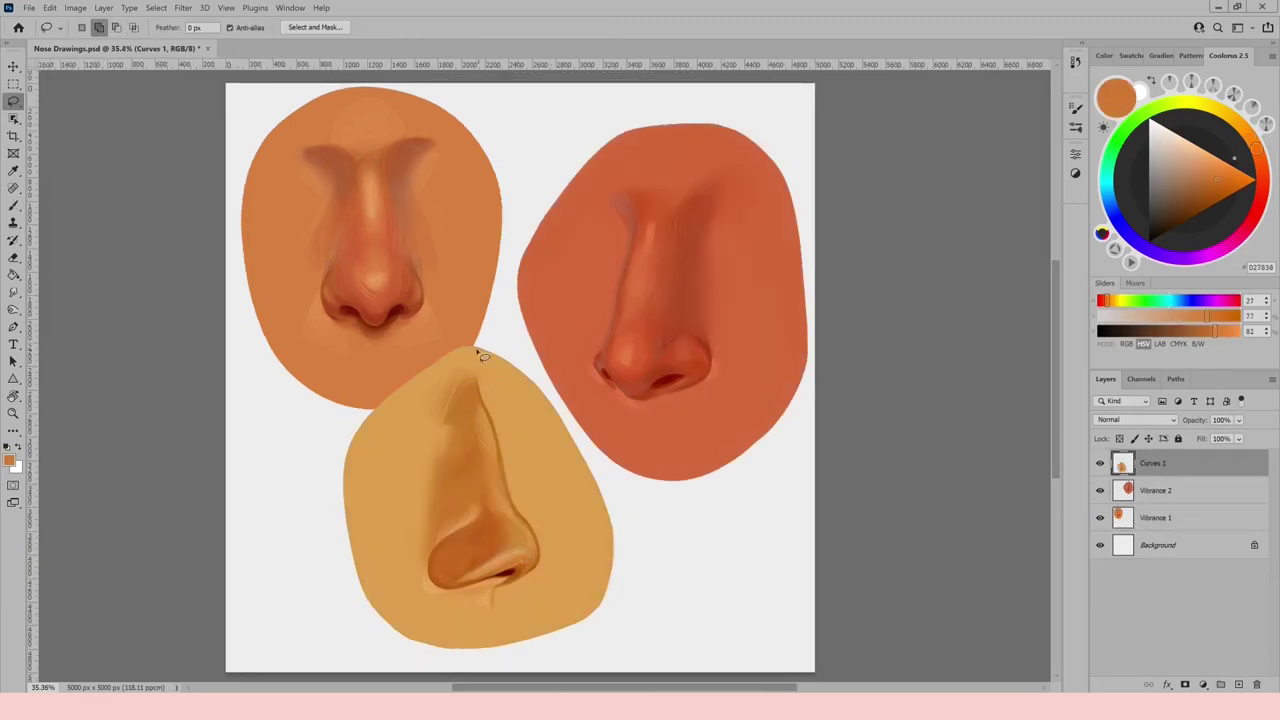
Lasso the yellow skin area along the side-view nose's profile and shift it to hue +2, saturation +4 and lightness +12, then deselect.
mouse_move(477, 350)
left_mouse_down()
mouse_move(512, 496)
mouse_move(538, 542)
mouse_move(500, 597)
mouse_move(600, 614)
mouse_move(515, 275)
left_mouse_up()
key("ctrl+u")
left_click_drag(743, 418, 747, 418)
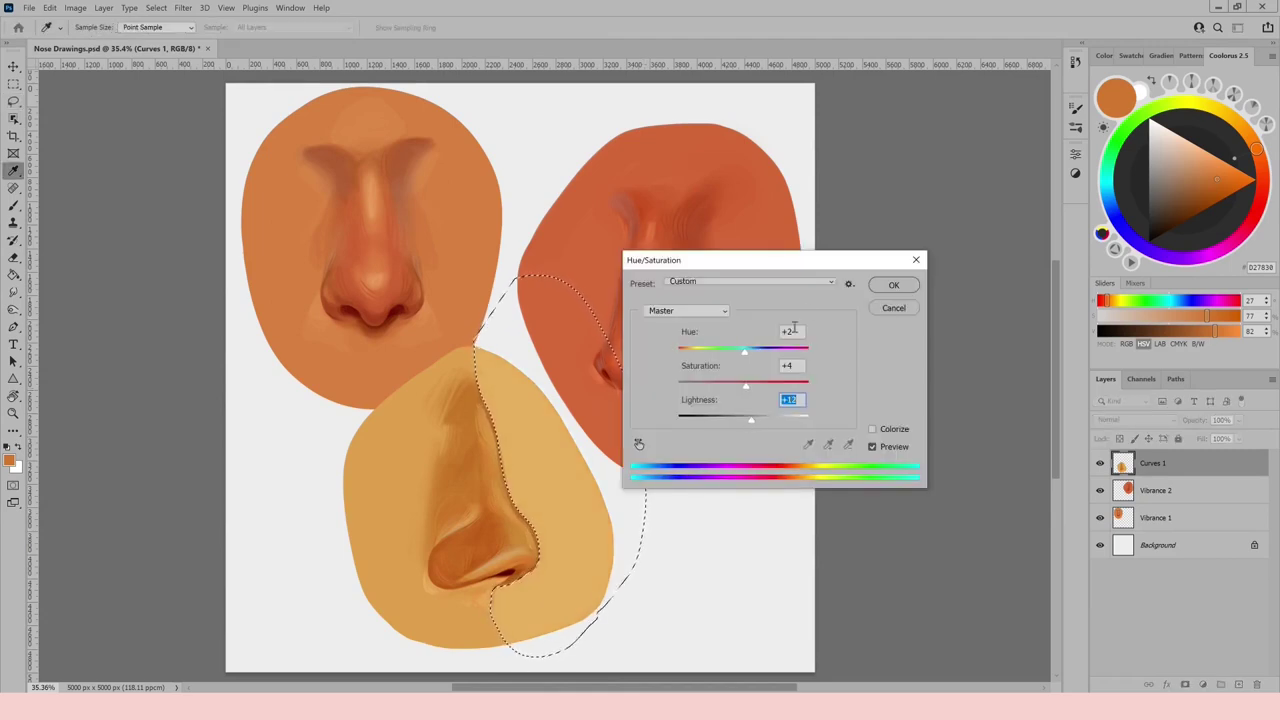
key("Return")
key("ctrl+d")
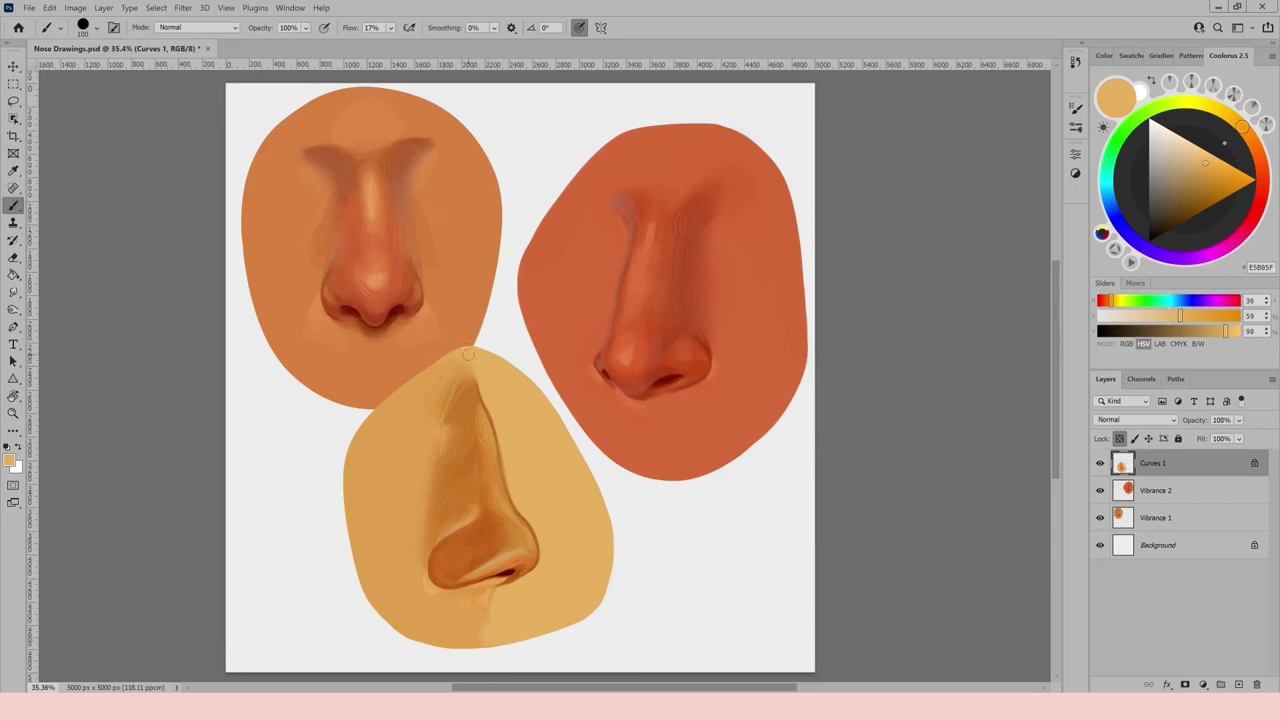
Soften the tone edge below the yellow nose with low-flow brush strokes, sampling the darker skin colour beside it for blending.
left_click_drag(492, 608, 462, 645)
left_click(461, 613, "alt")
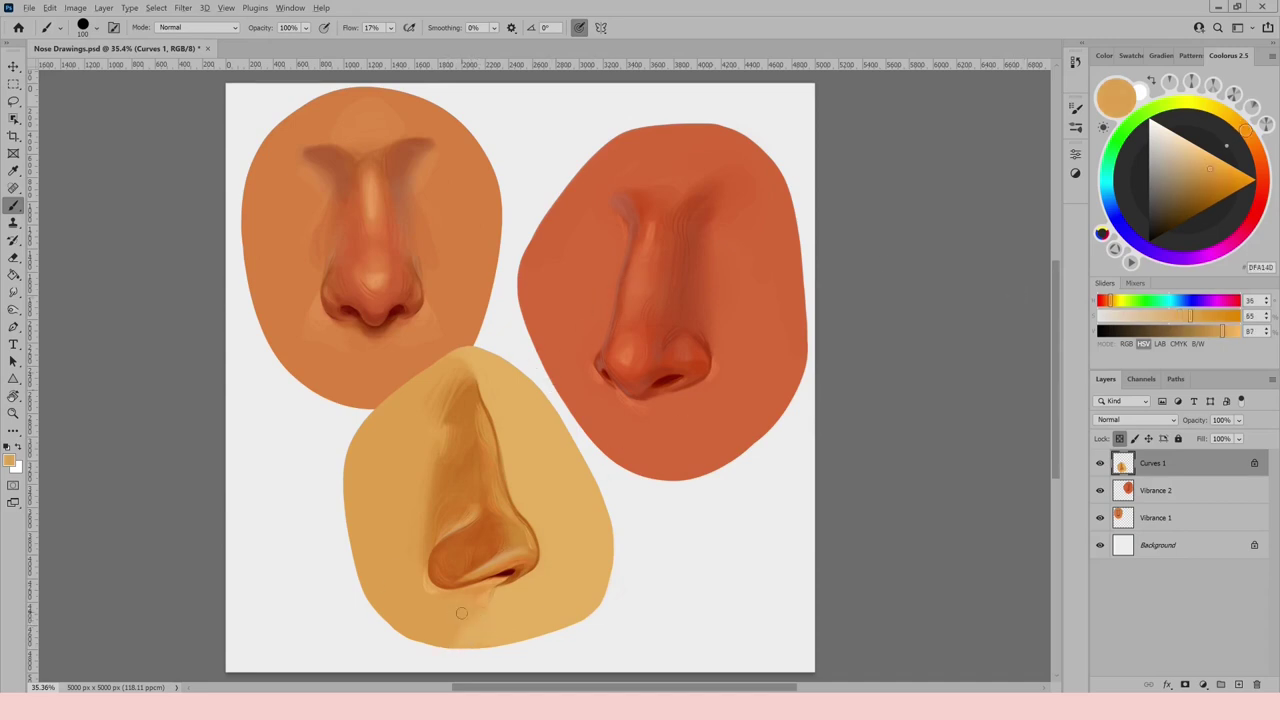